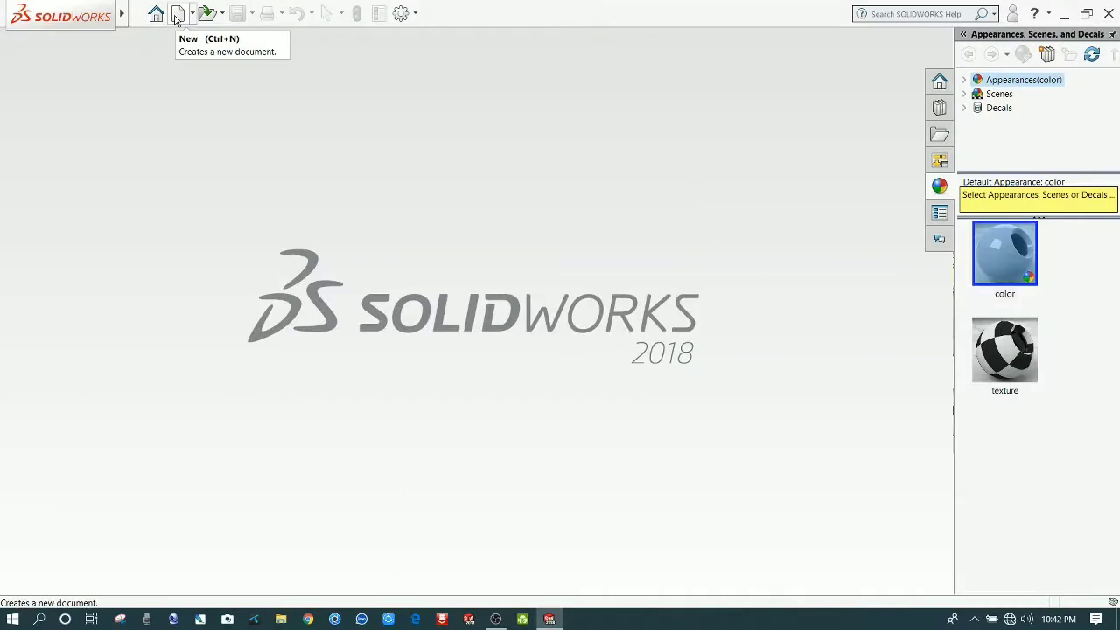
Open the New SOLIDWORKS Document dialog from the toolbar.
click(178, 14)
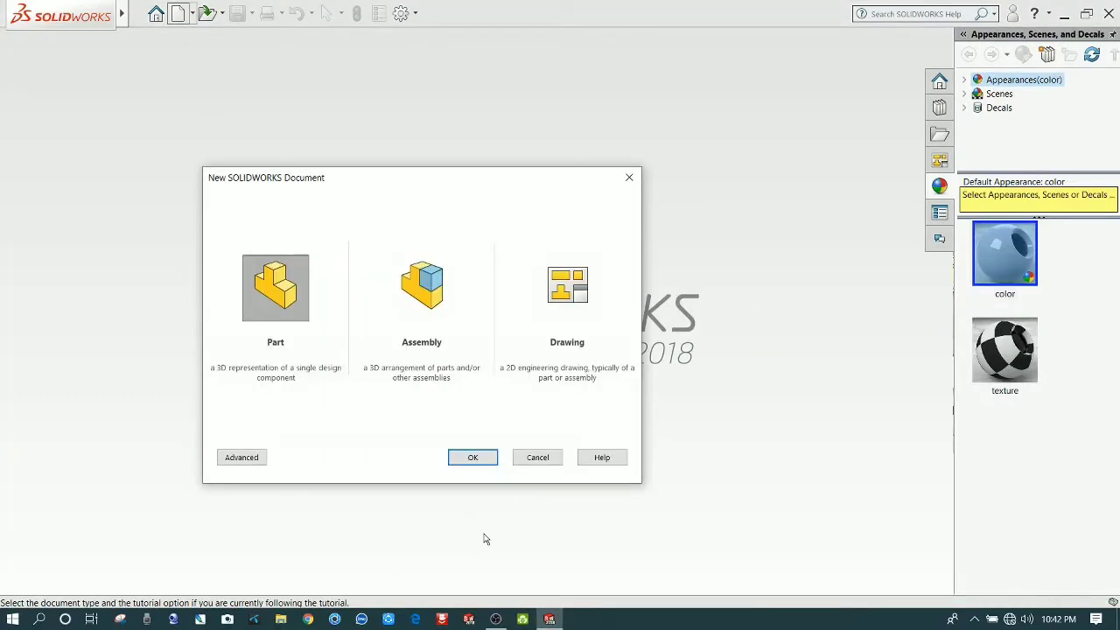
Create a new part and start a sketch on the Front Plane.
click(476, 457)
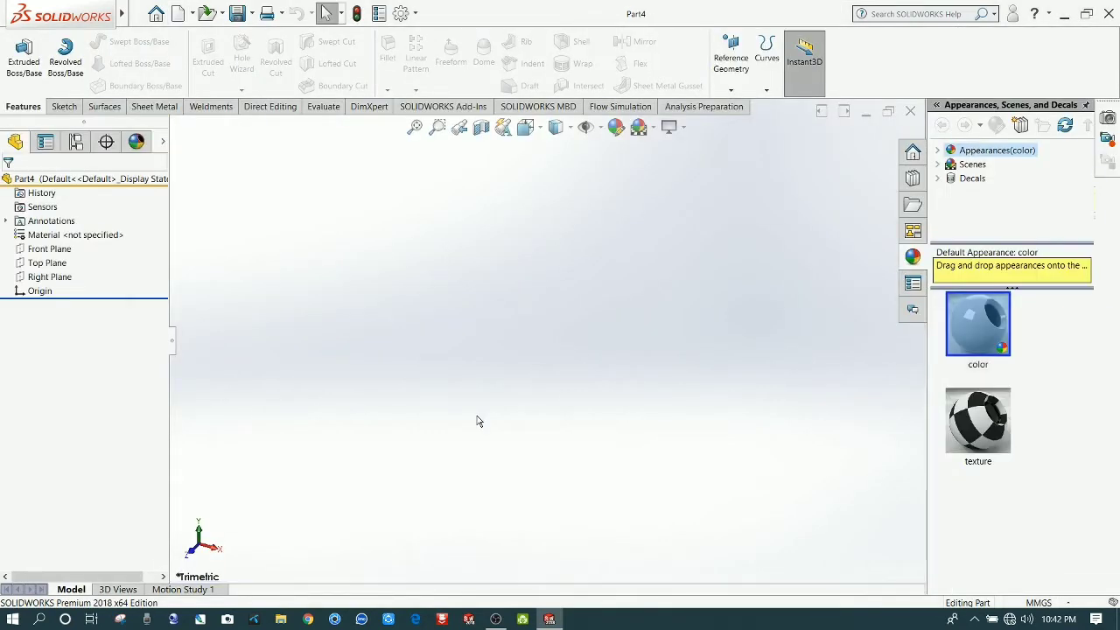
click(39, 253)
click(50, 236)
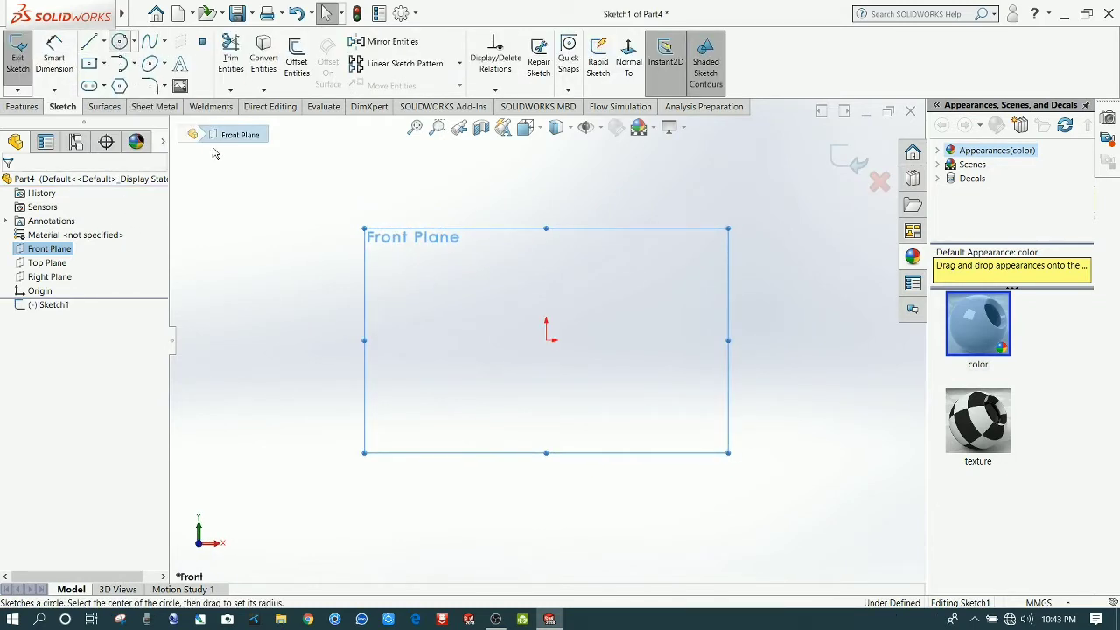
Draw a circle centred on the origin and dimension its diameter to 80 mm.
click(545, 340)
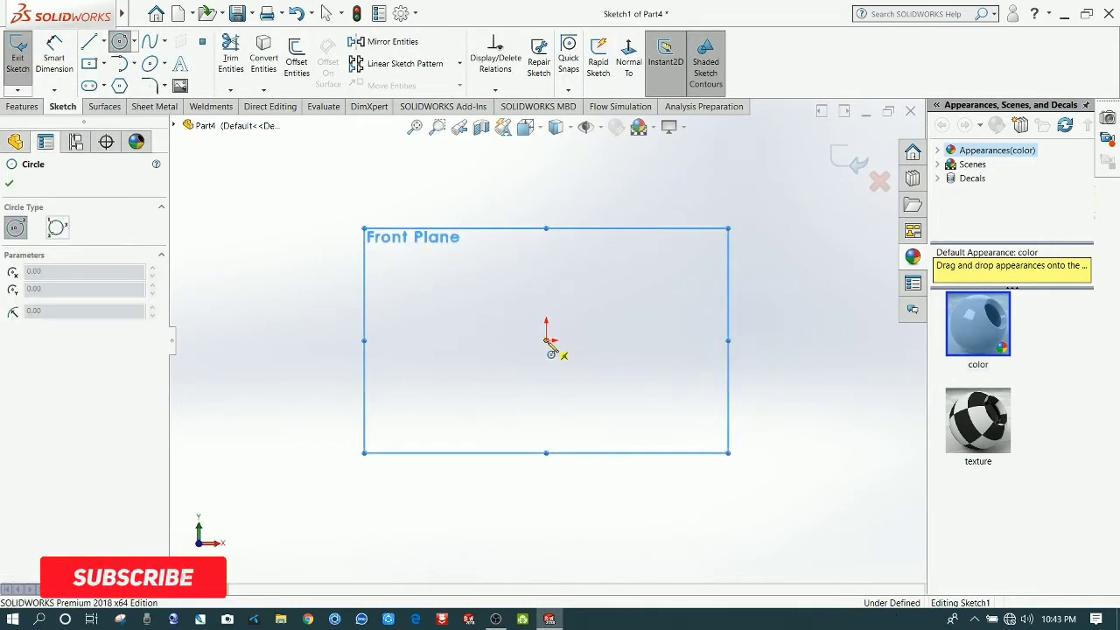
click(604, 321)
click(53, 57)
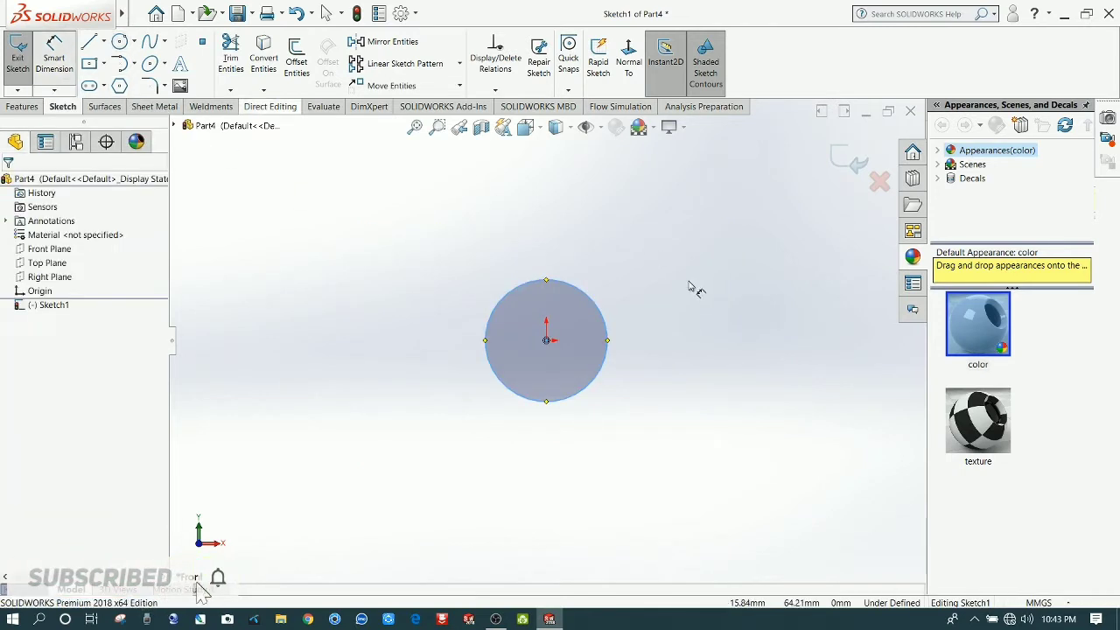
click(606, 353)
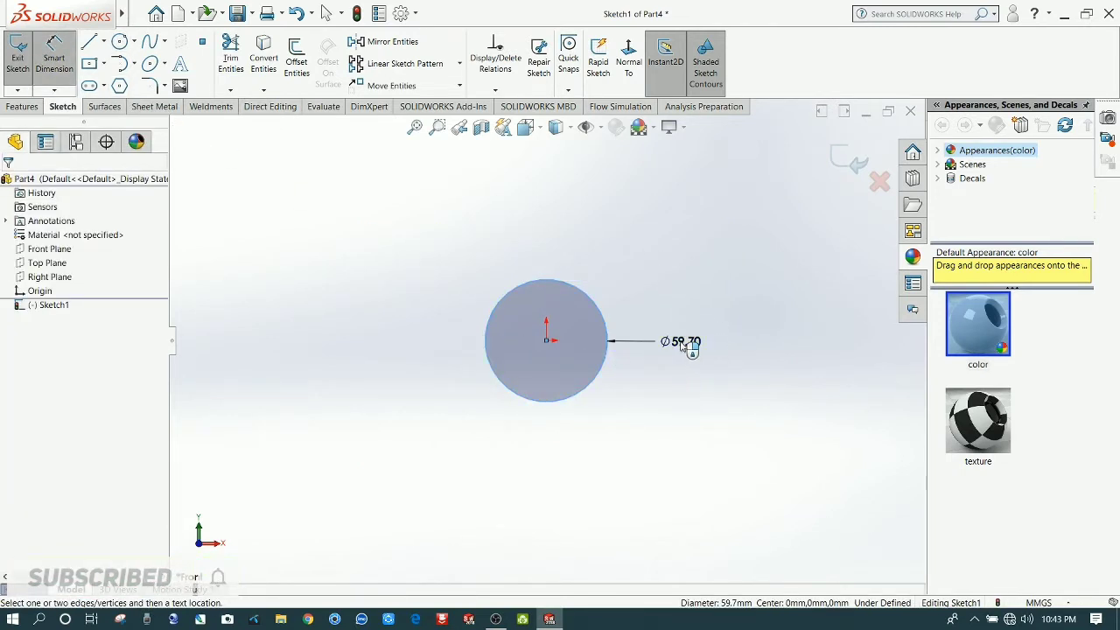
click(679, 344)
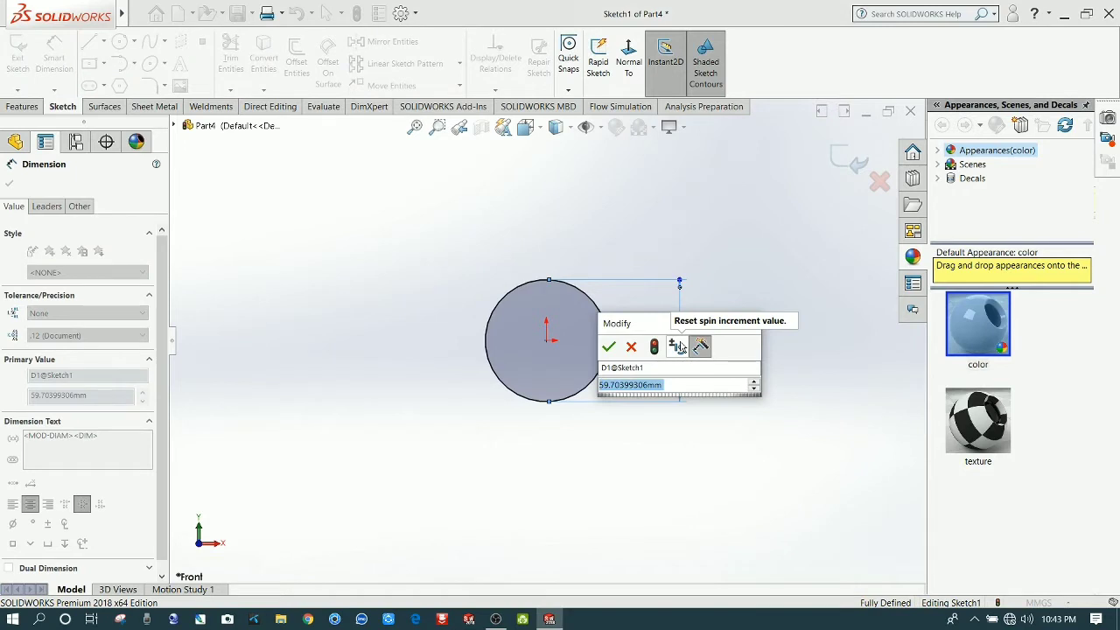
text(80)
key(Return)
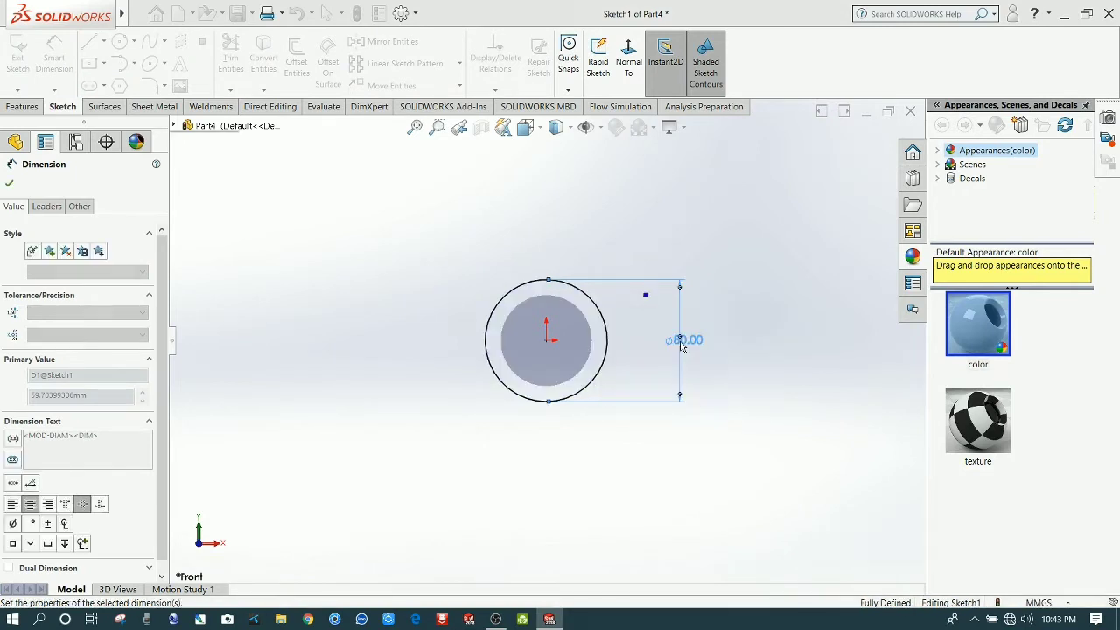
click(237, 250)
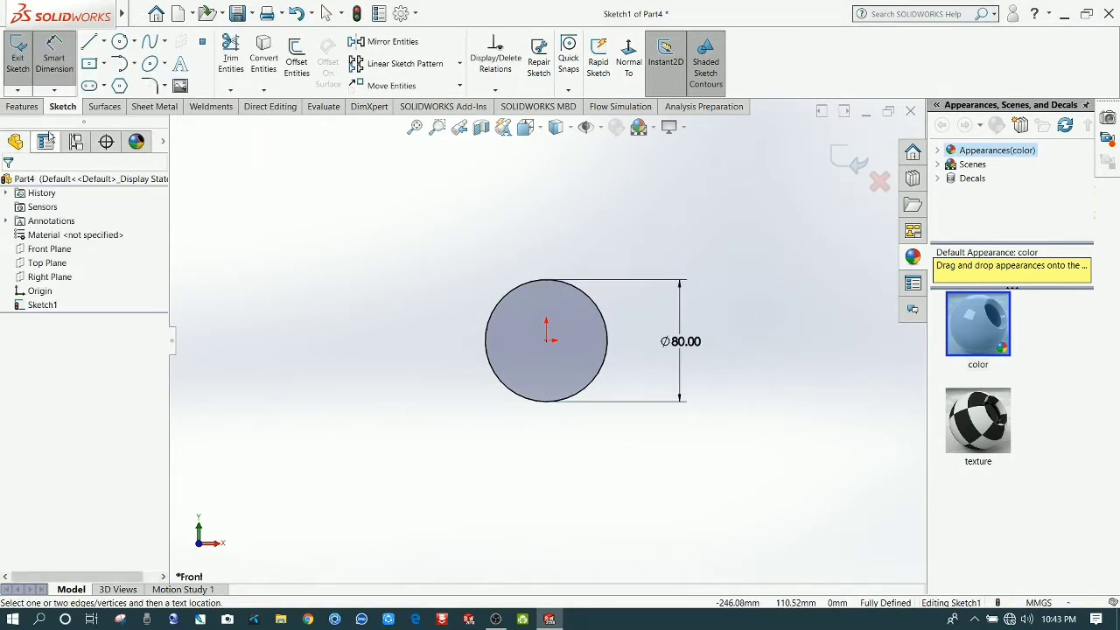
click(27, 107)
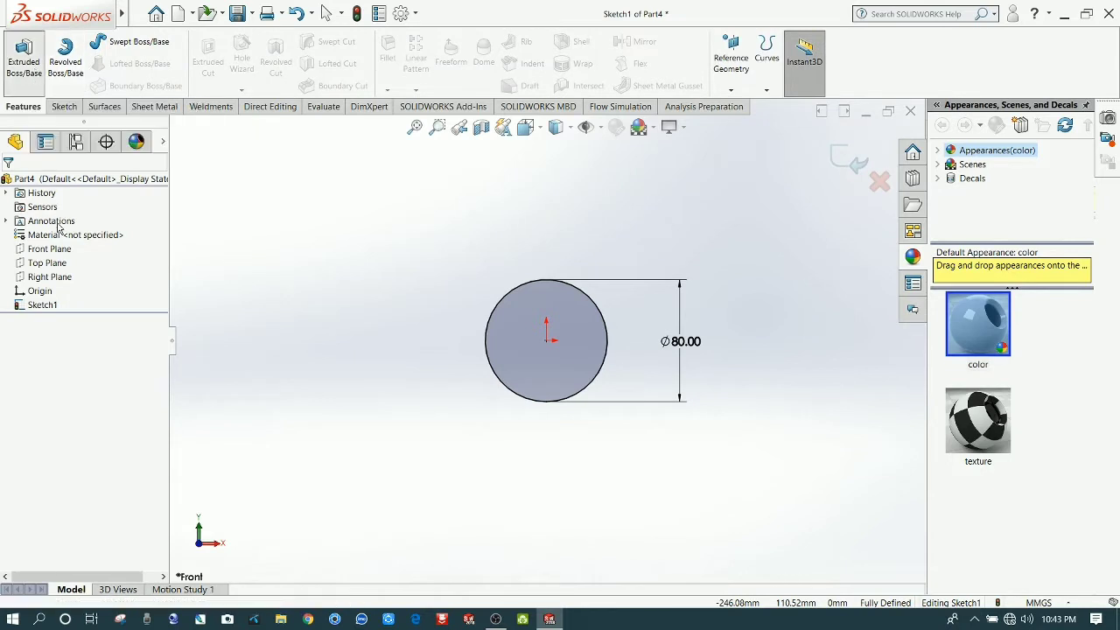
Extrude the Ø80 circle 80 mm with a Mid Plane end condition into a cylinder.
key(e)
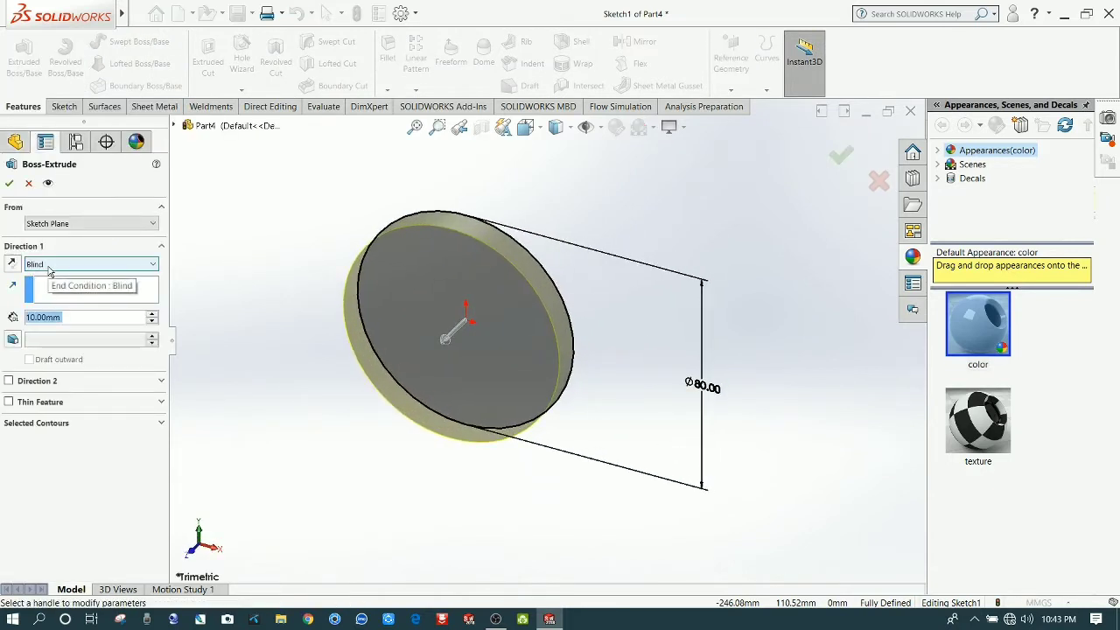
text(80)
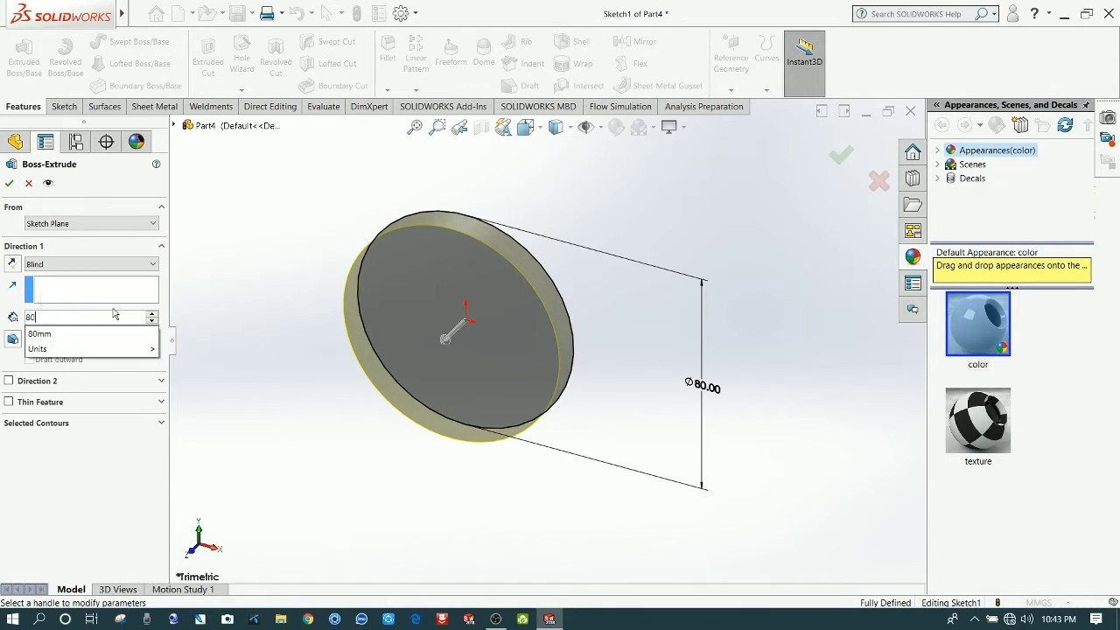
key(Return)
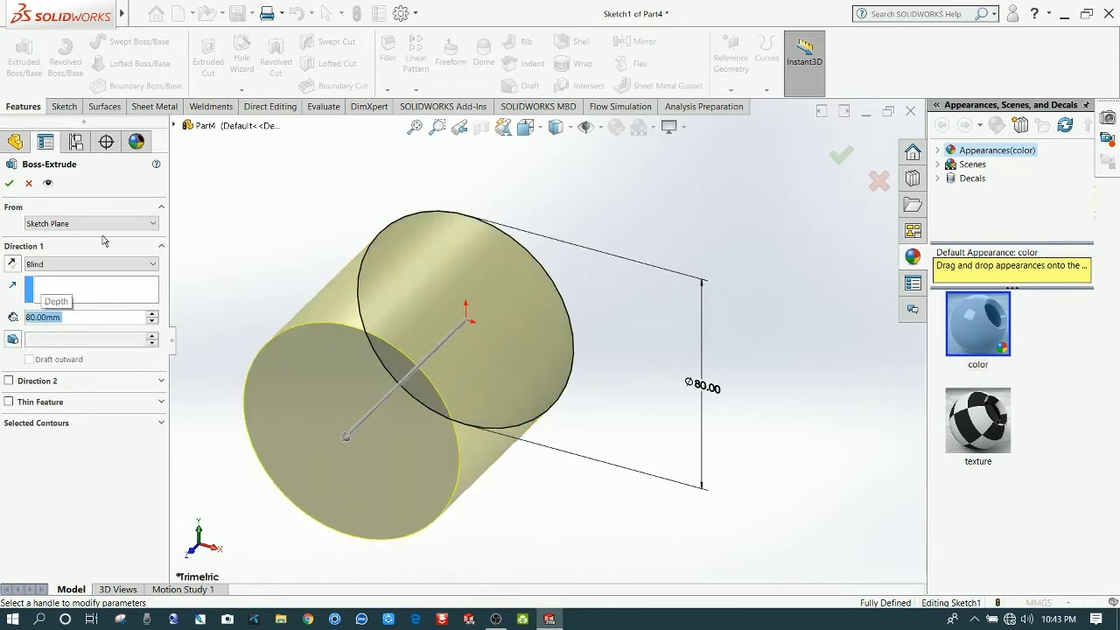
click(105, 263)
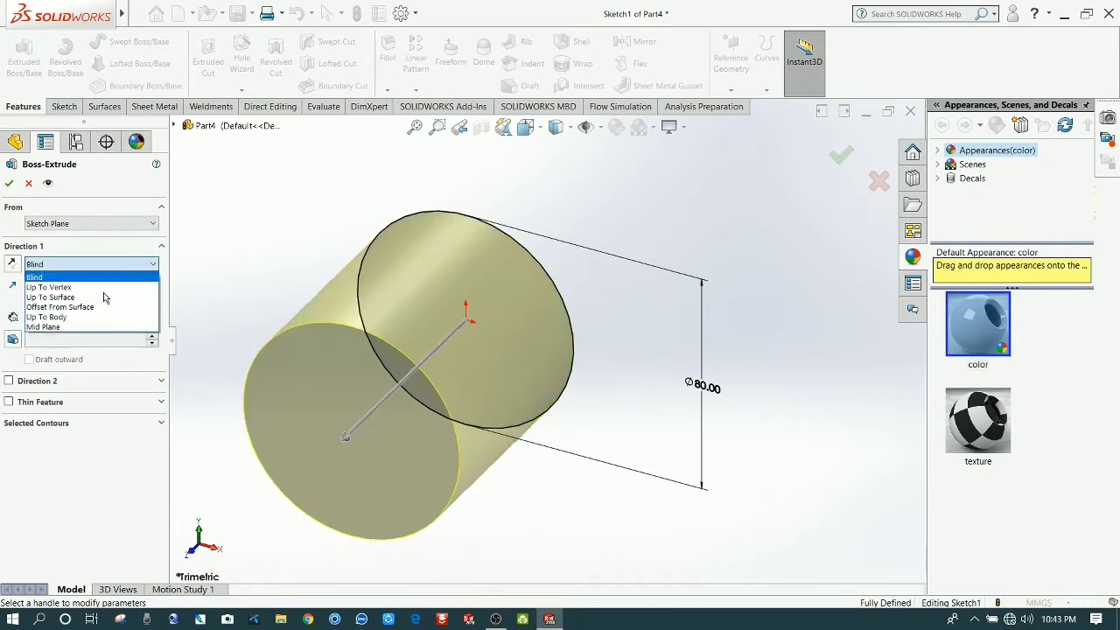
click(76, 329)
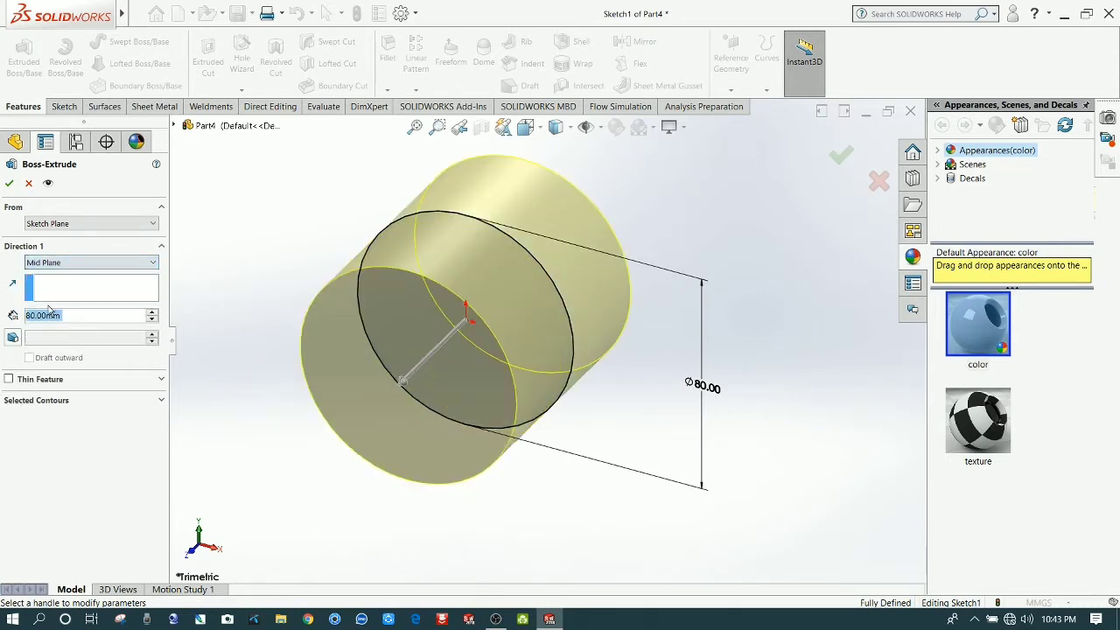
click(8, 184)
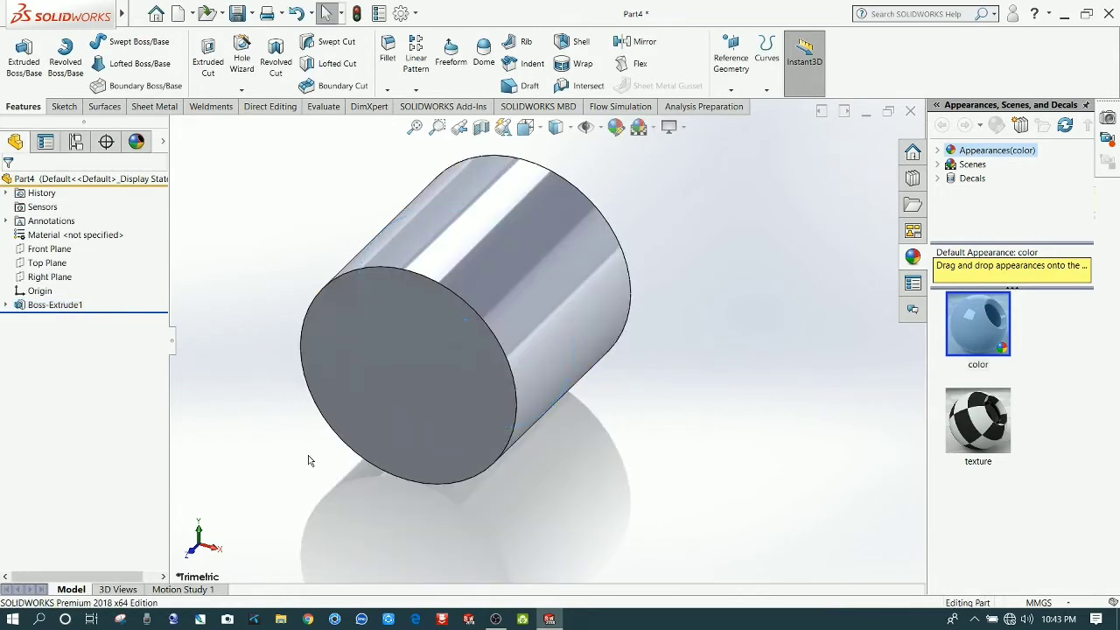
mouse_move(308, 460)
middle_down()
mouse_move(303, 419)
mouse_move(255, 415)
middle_up()
Sketch a Ø50 mm circle on the Right Plane above-right of the cylinder.
click(52, 276)
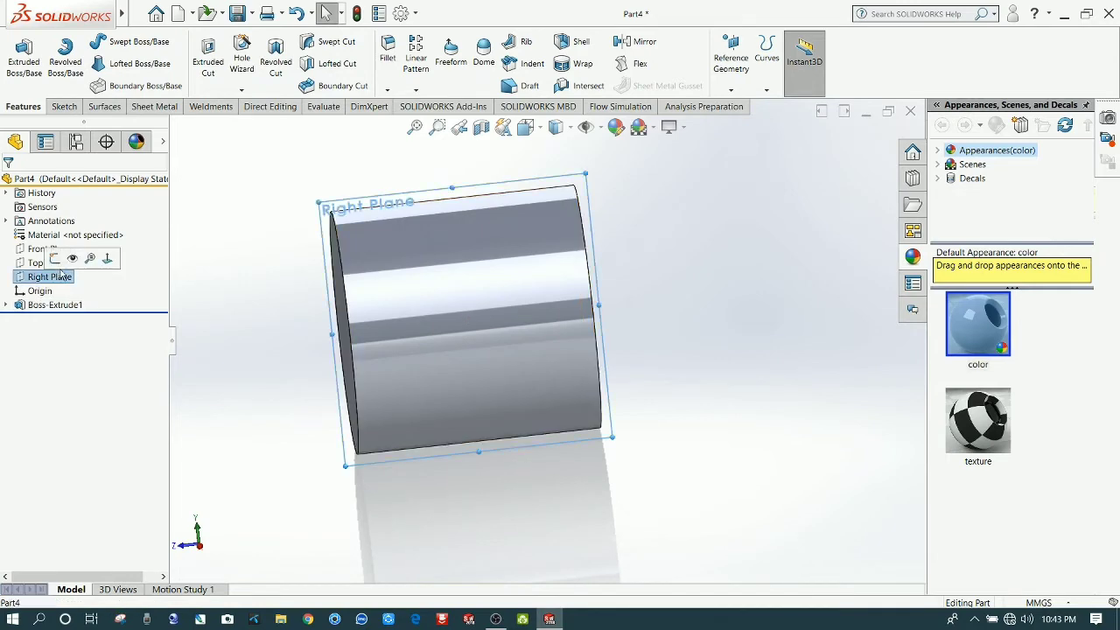
click(55, 258)
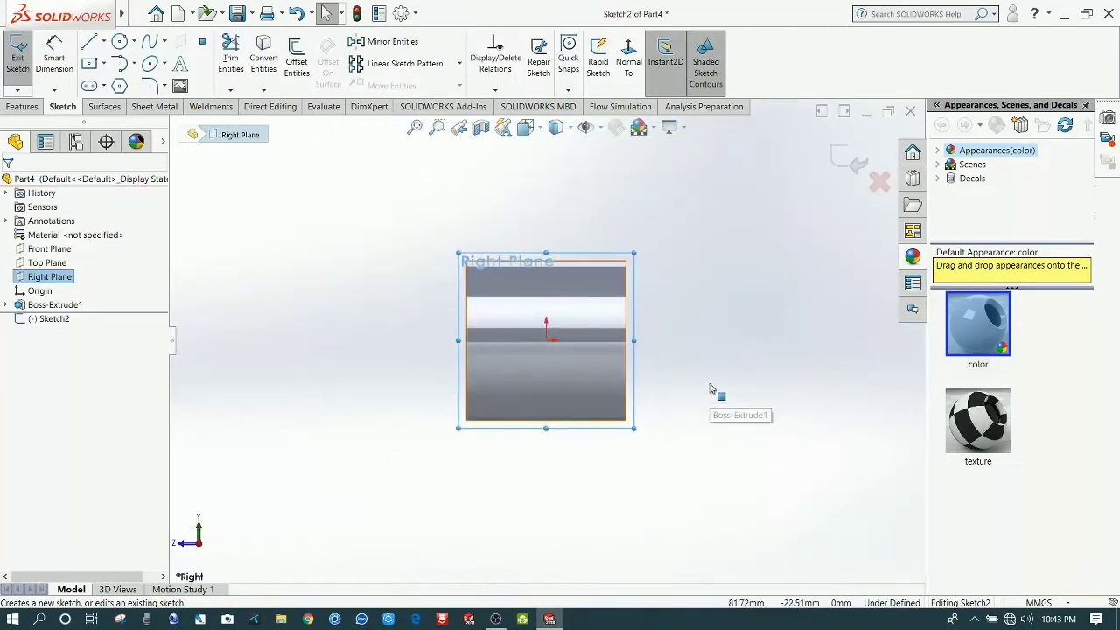
key(f)
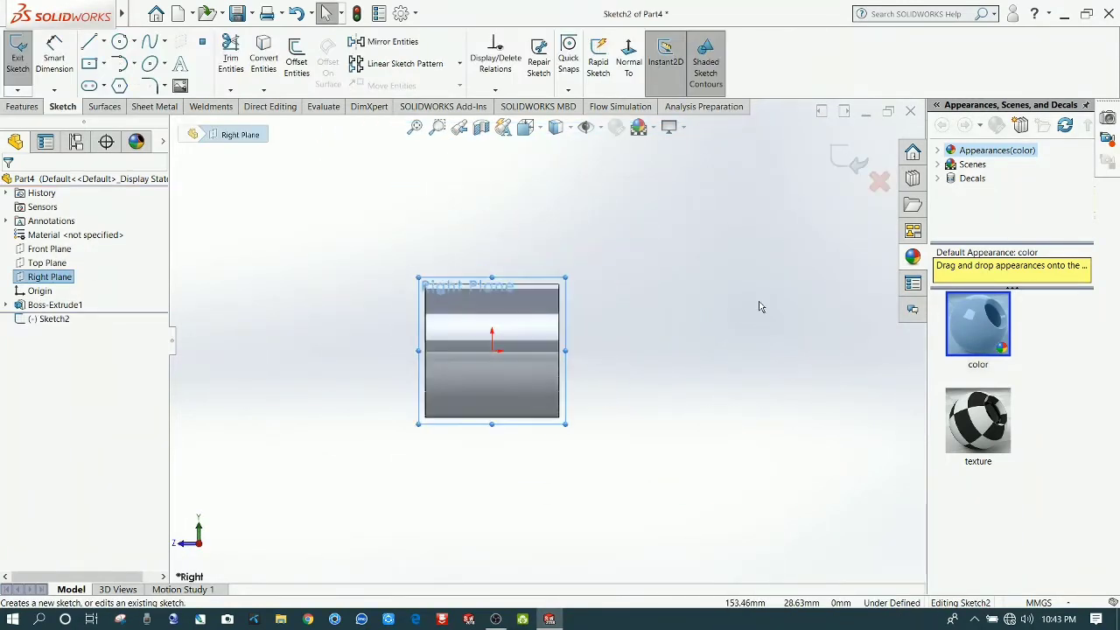
click(119, 42)
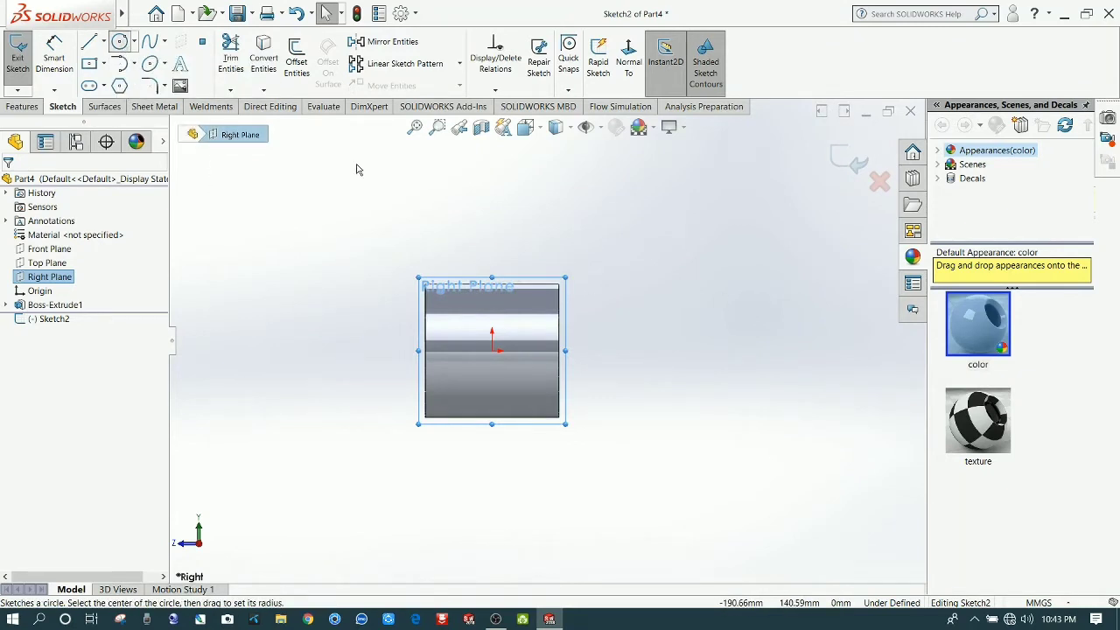
click(708, 206)
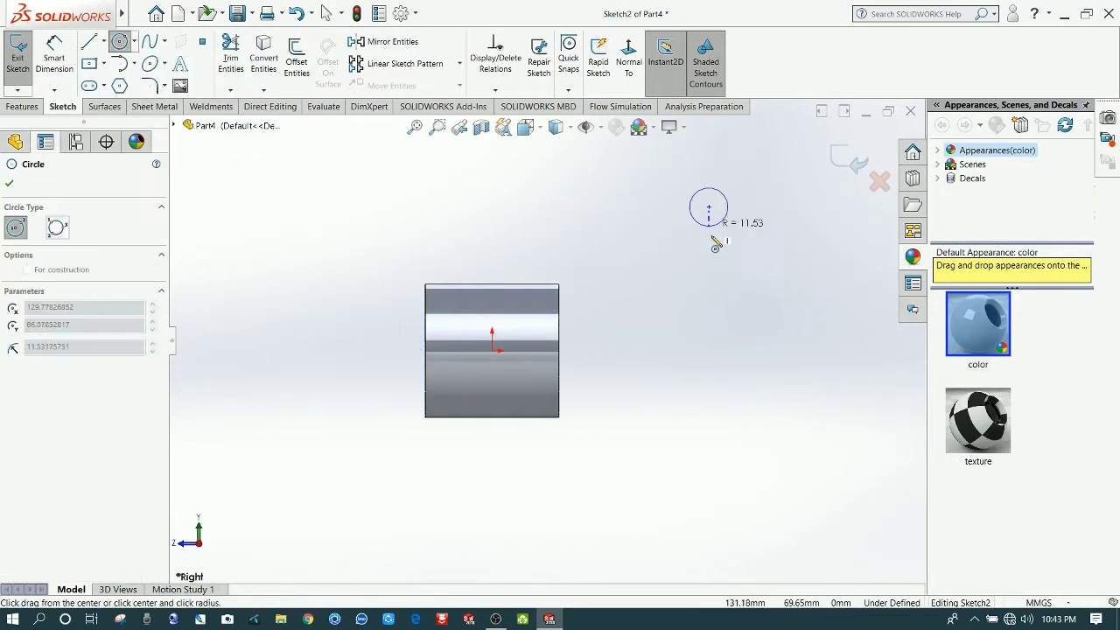
click(723, 243)
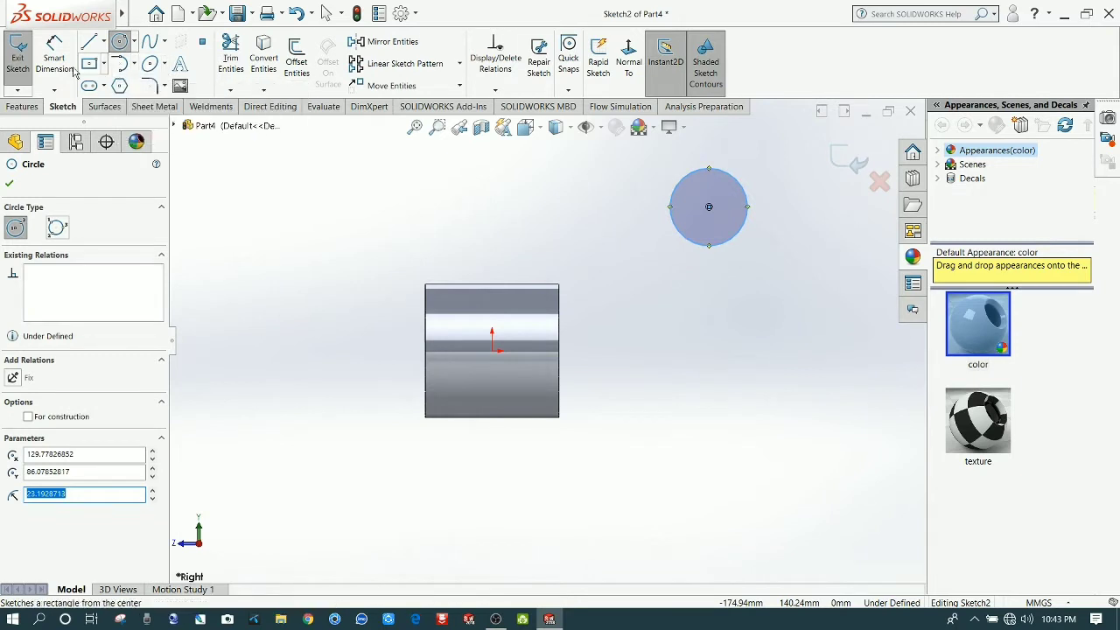
key(Escape)
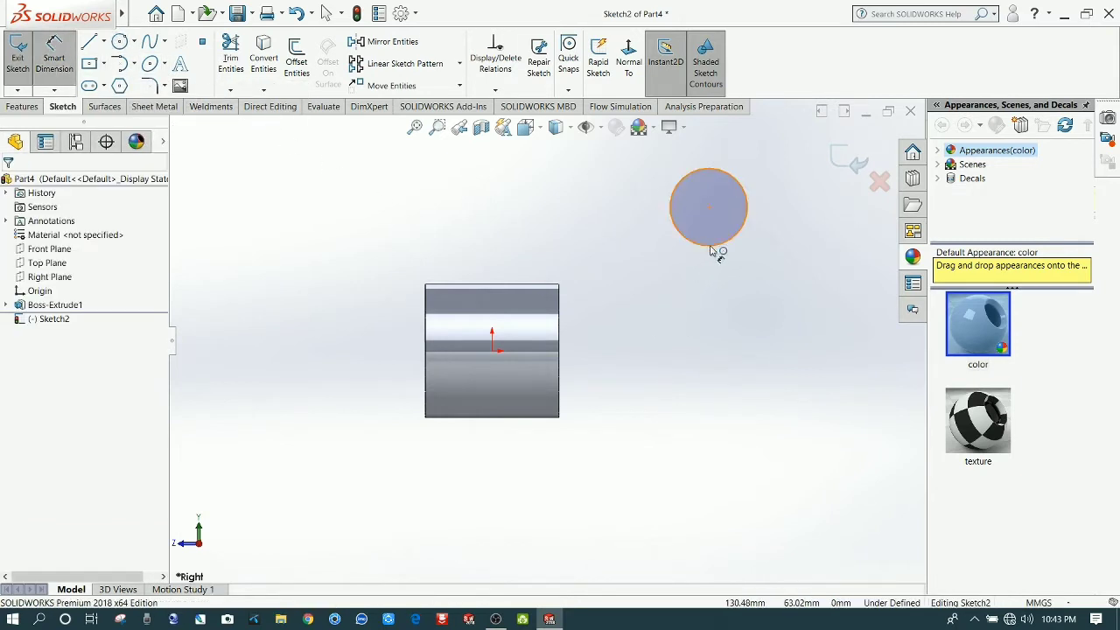
click(712, 250)
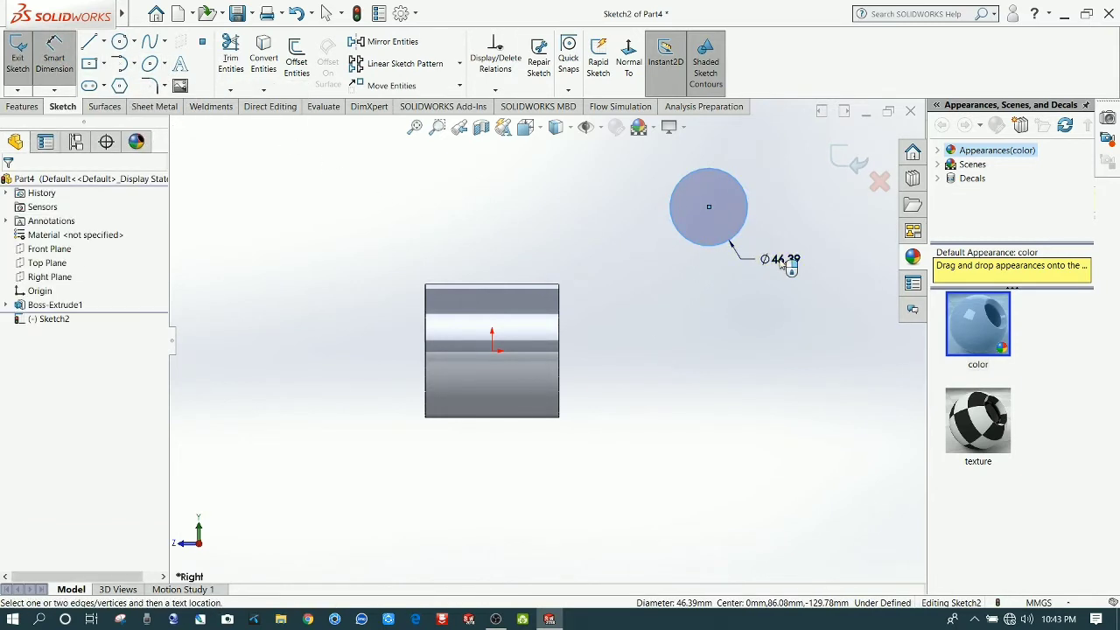
click(784, 266)
text(50)
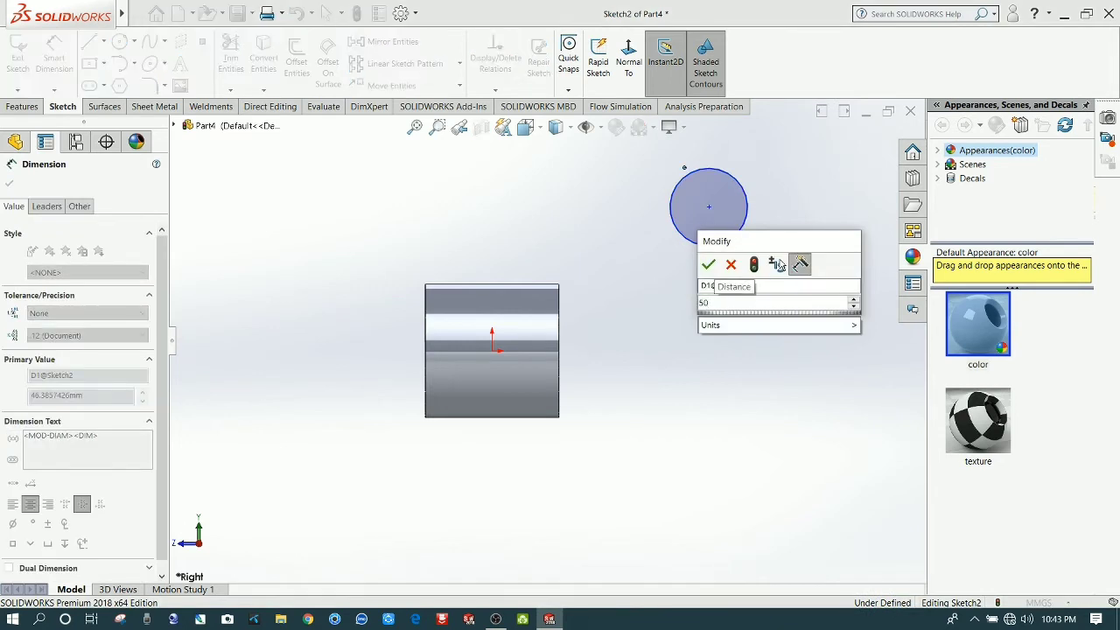
key(Return)
key(Escape)
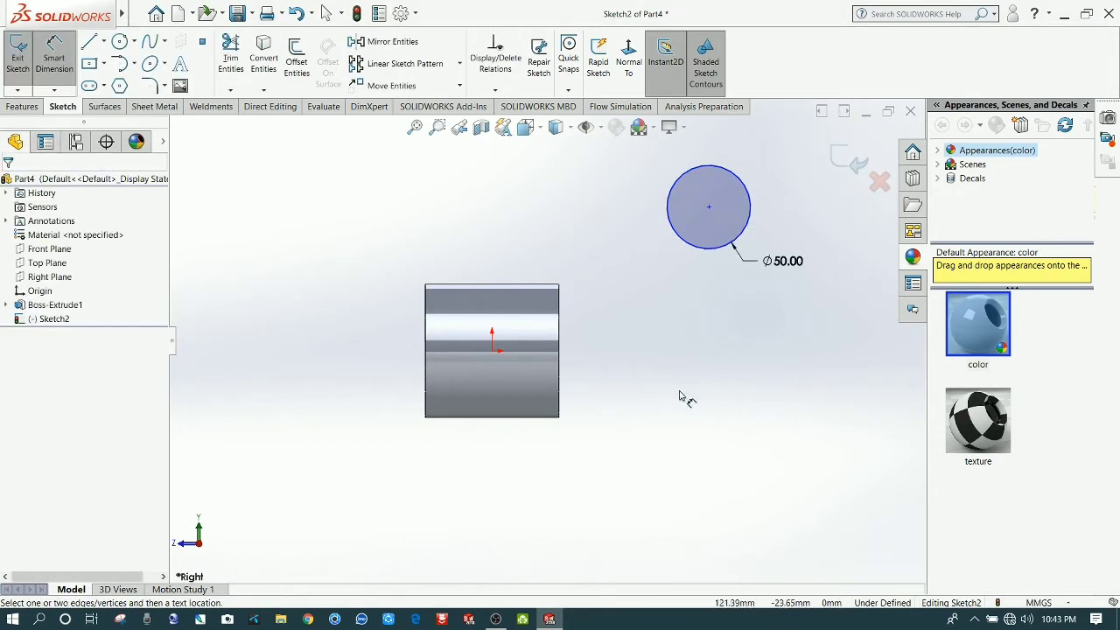
Locate the circle centre 100 mm above the origin and 40 mm from the cylinder's end edge.
click(492, 352)
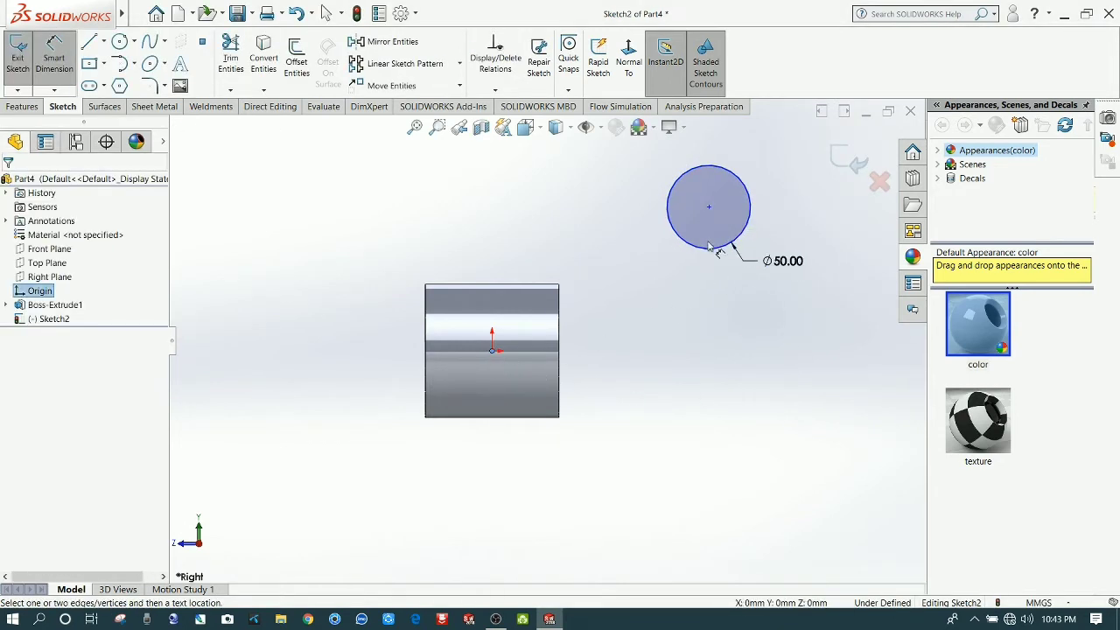
click(708, 207)
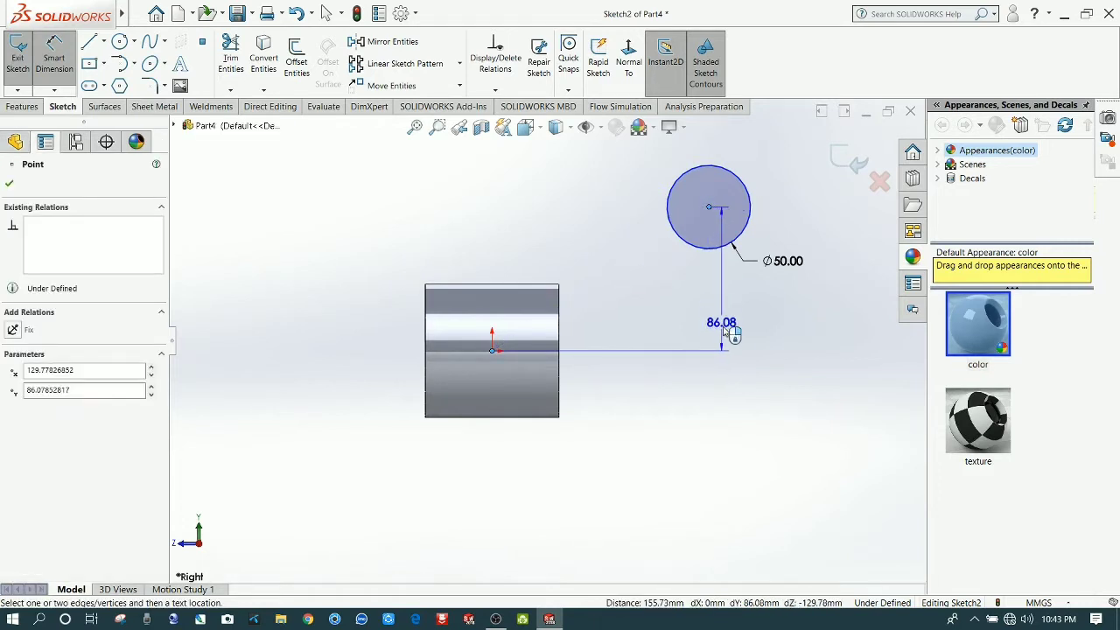
click(739, 320)
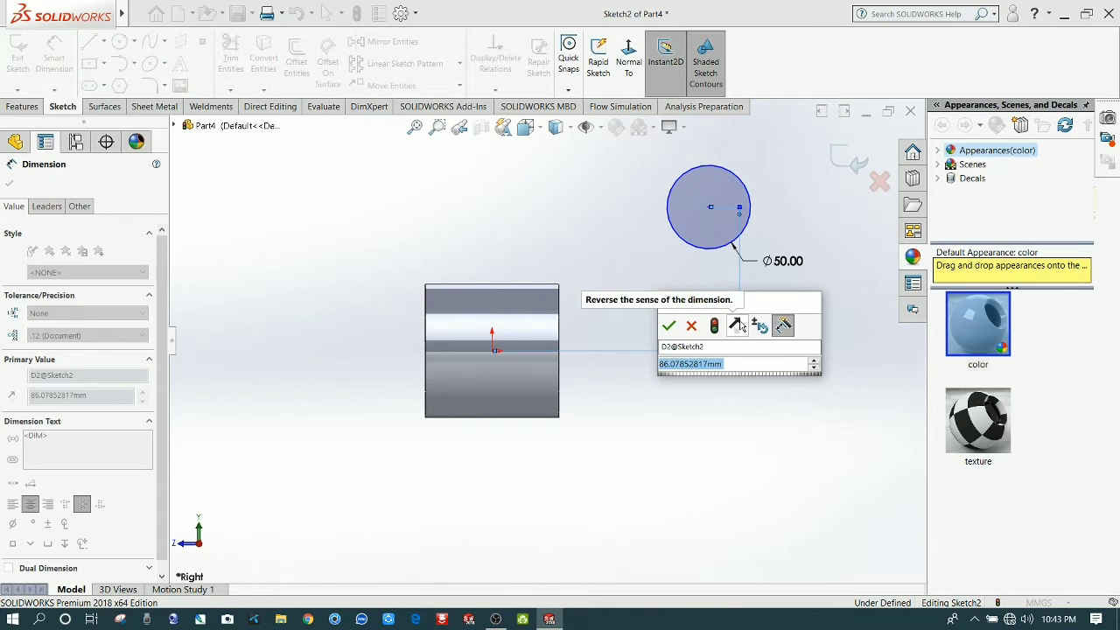
text(100)
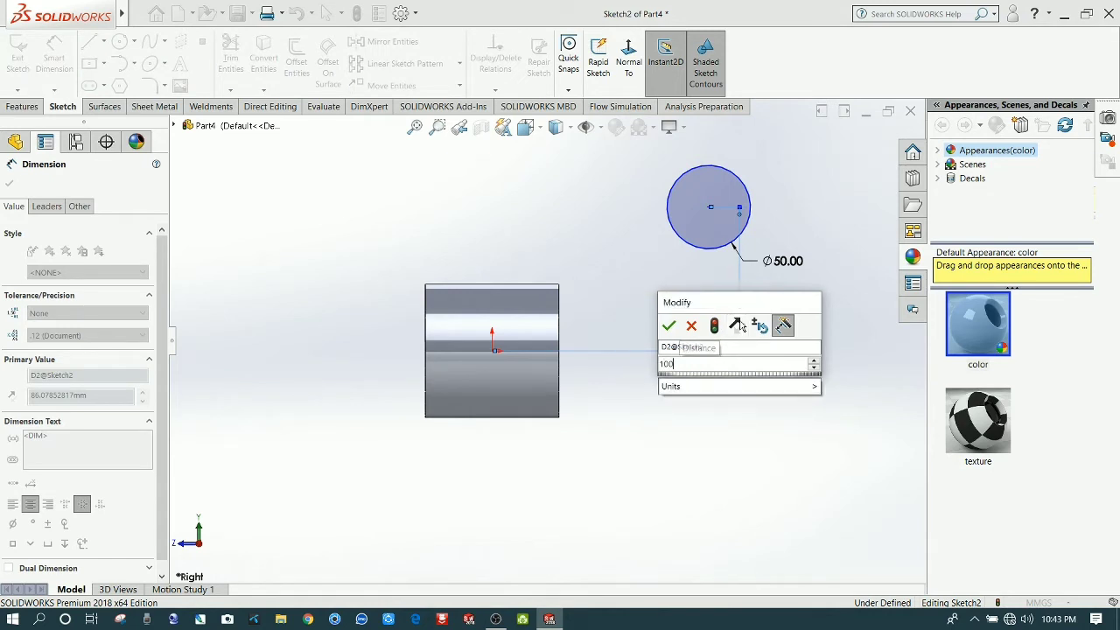
key(Return)
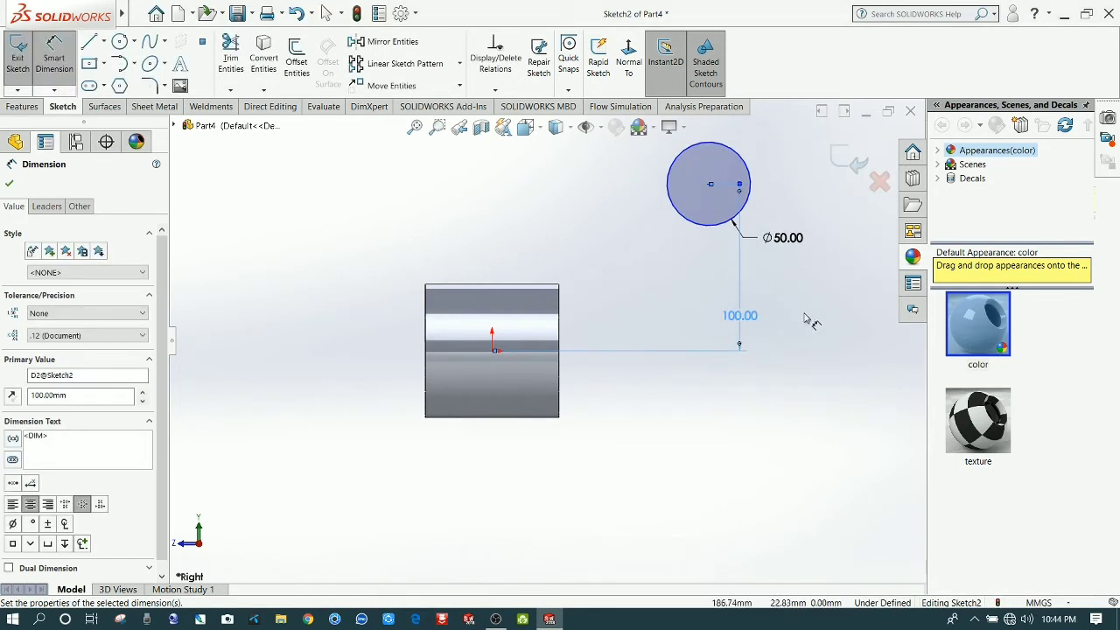
key(Escape)
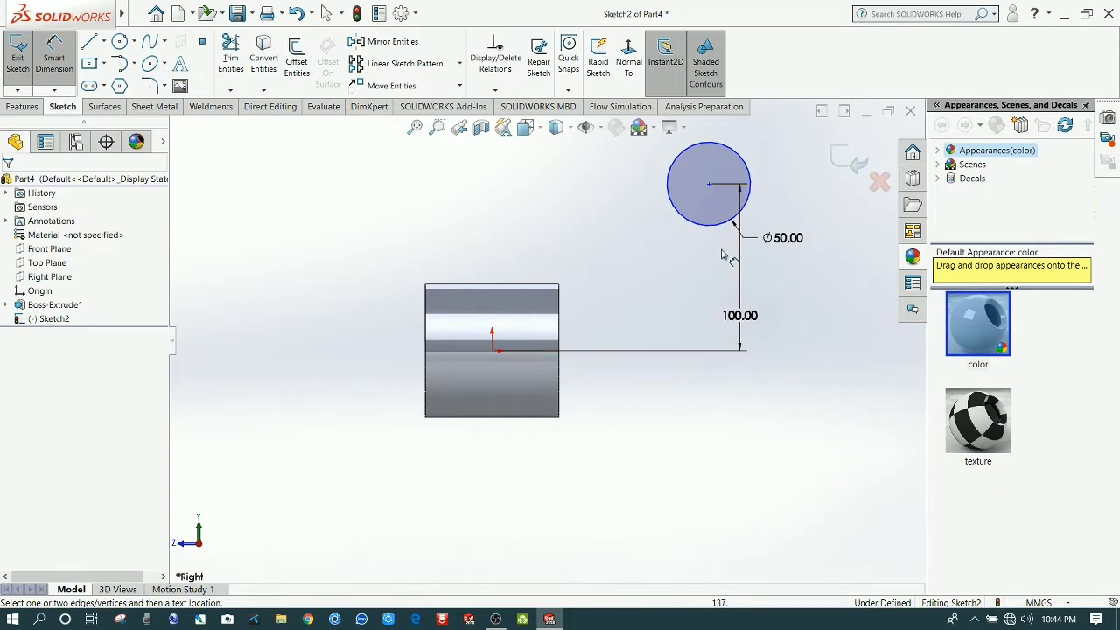
click(709, 185)
click(560, 335)
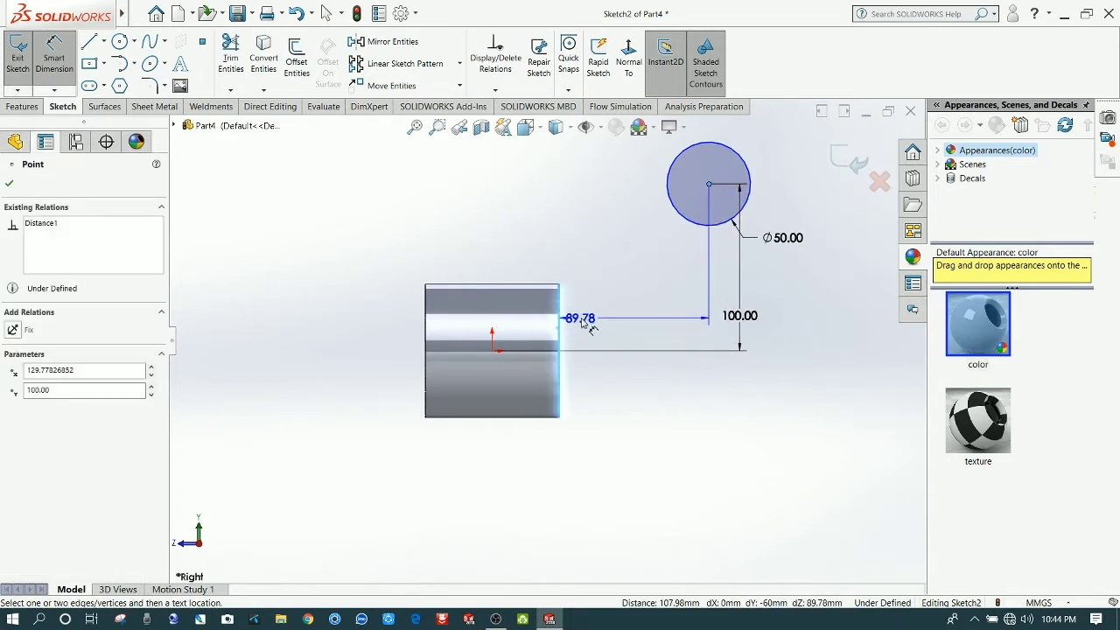
click(608, 309)
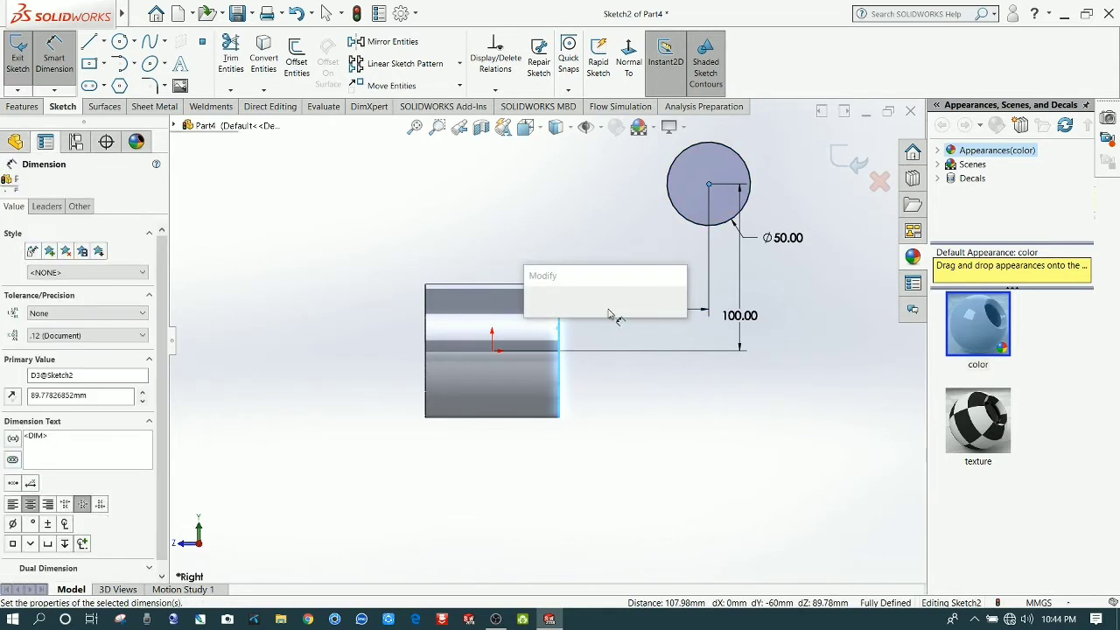
text(40)
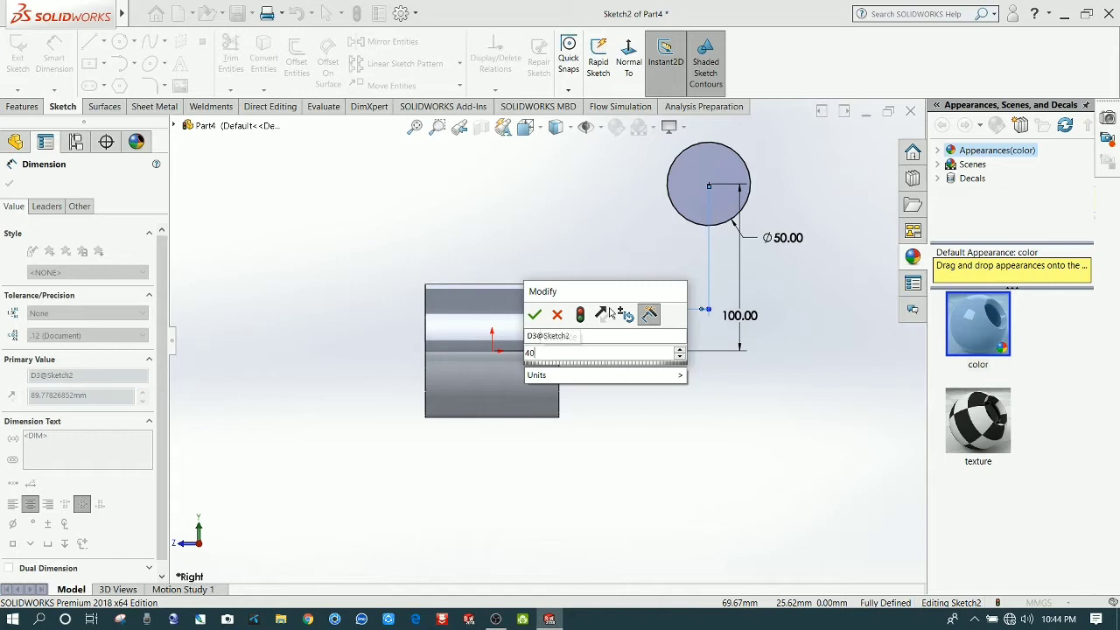
key(Return)
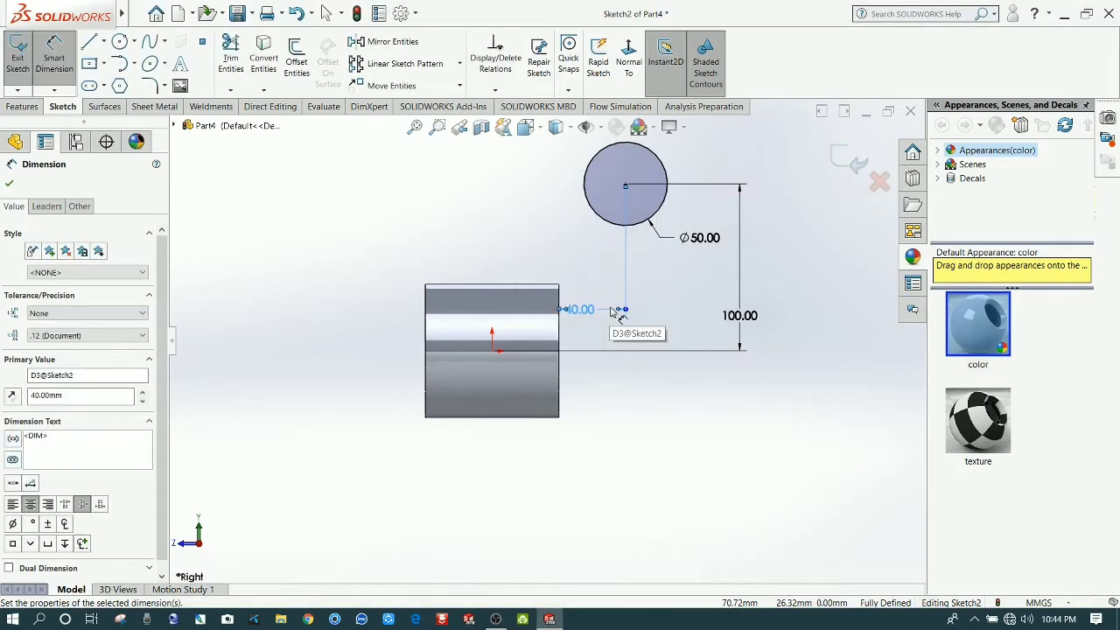
click(673, 391)
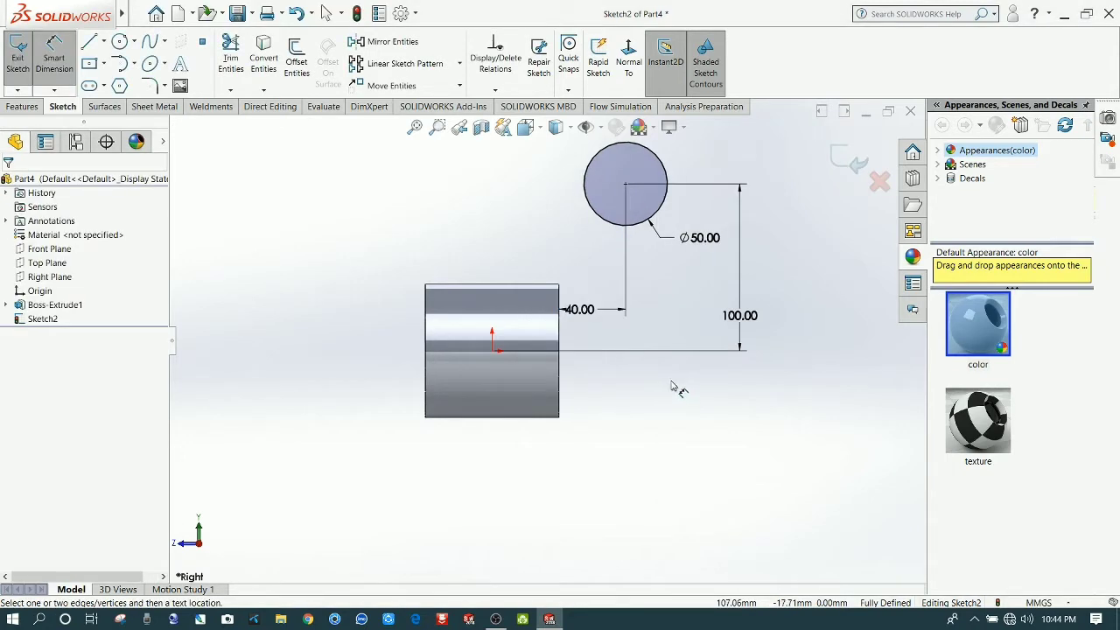
Extrude the Ø50 circle 50 mm Mid Plane to form the second boss.
click(23, 107)
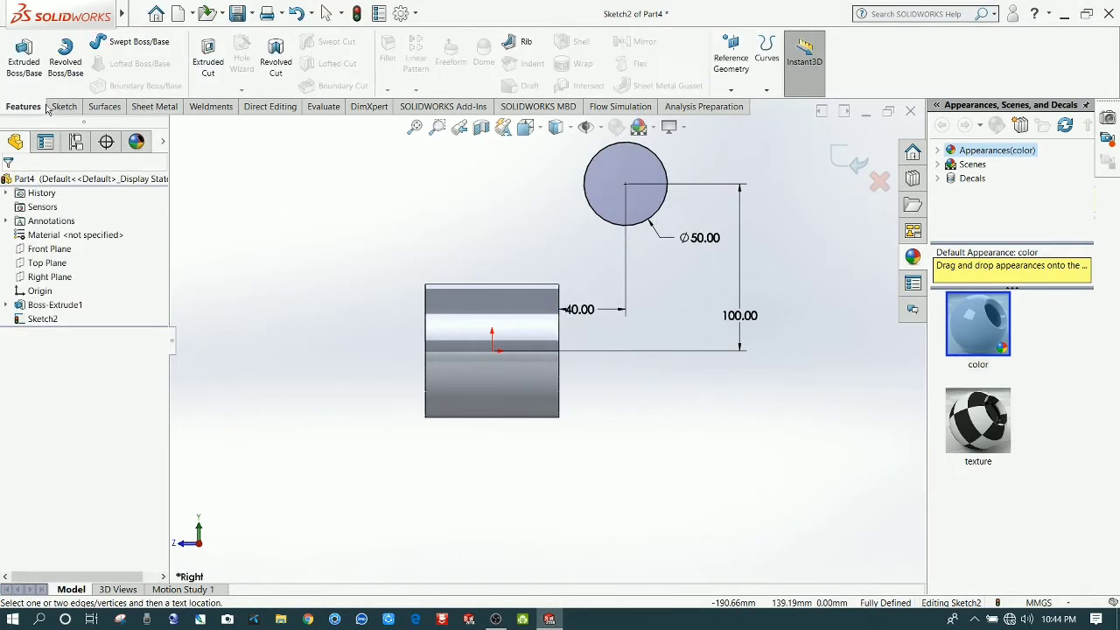
click(28, 77)
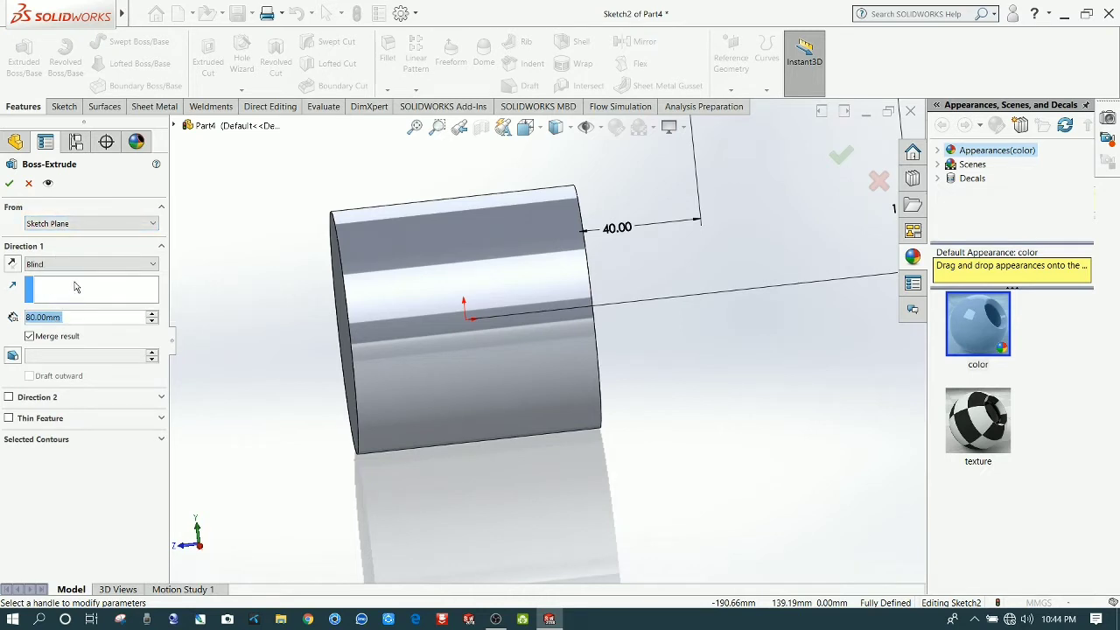
text(50)
key(Return)
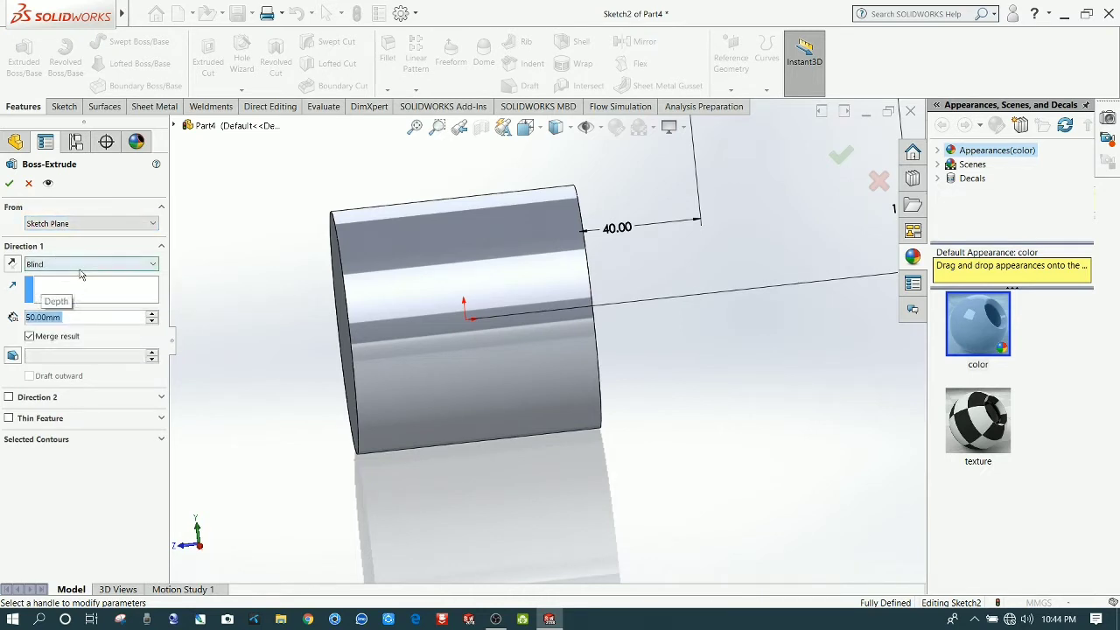
click(83, 263)
click(68, 354)
scroll(478, 374, up, 3)
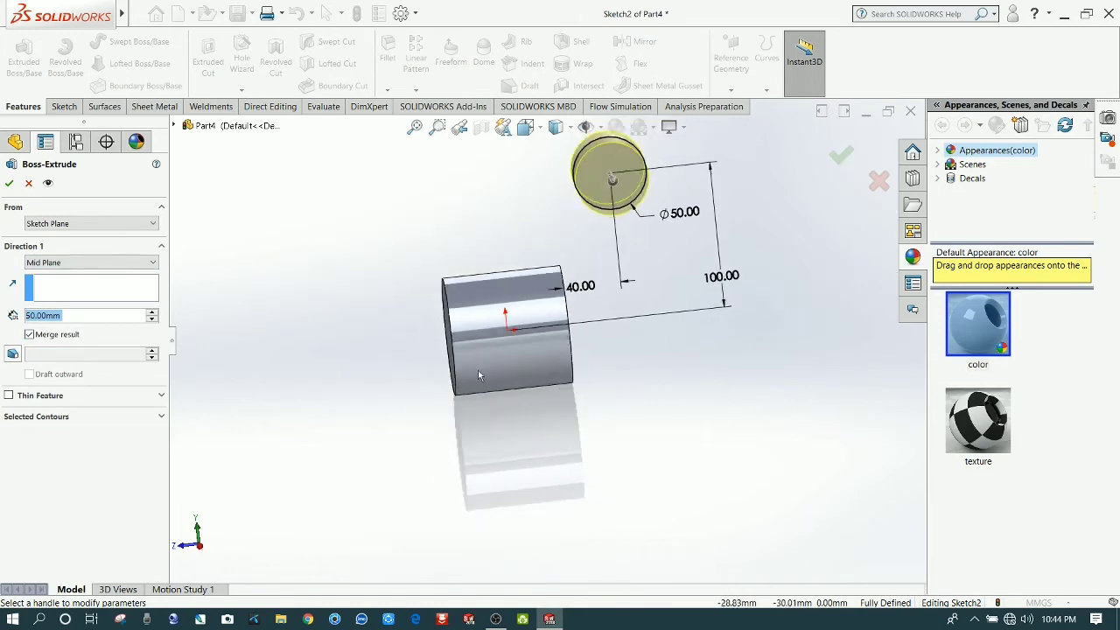
middle_drag(637, 226, 473, 262)
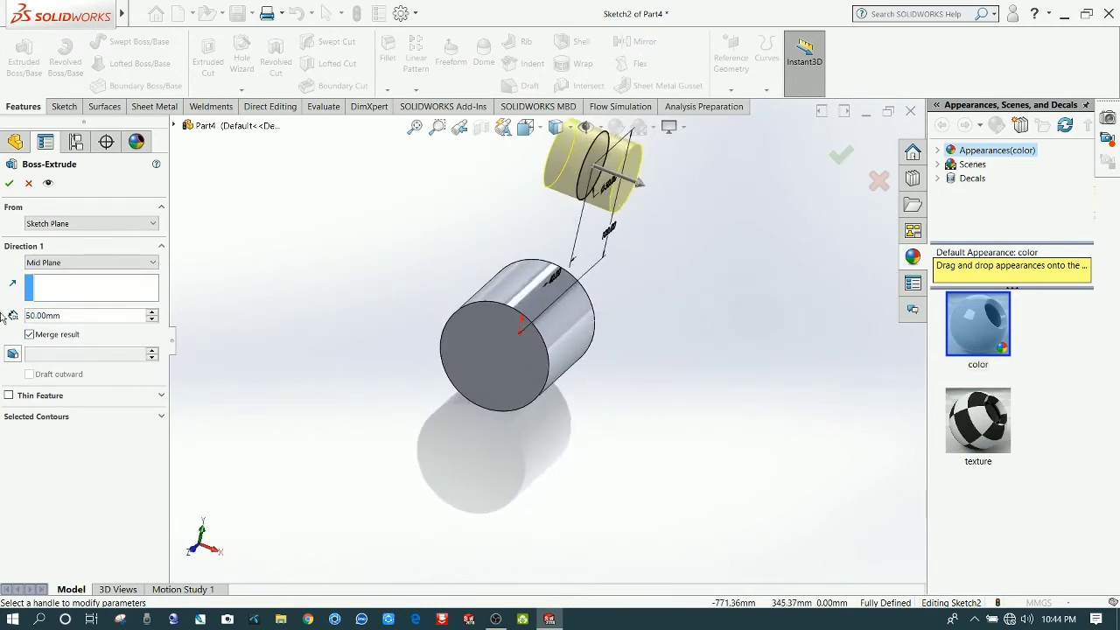
click(10, 182)
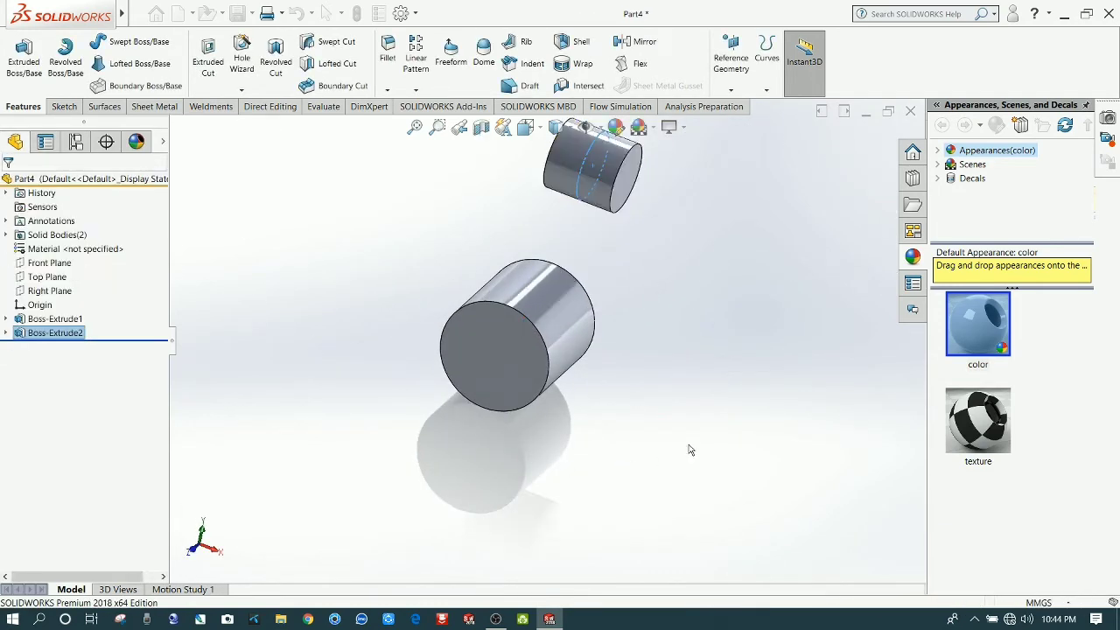
mouse_move(725, 371)
middle_down()
mouse_move(695, 274)
mouse_move(645, 193)
middle_up()
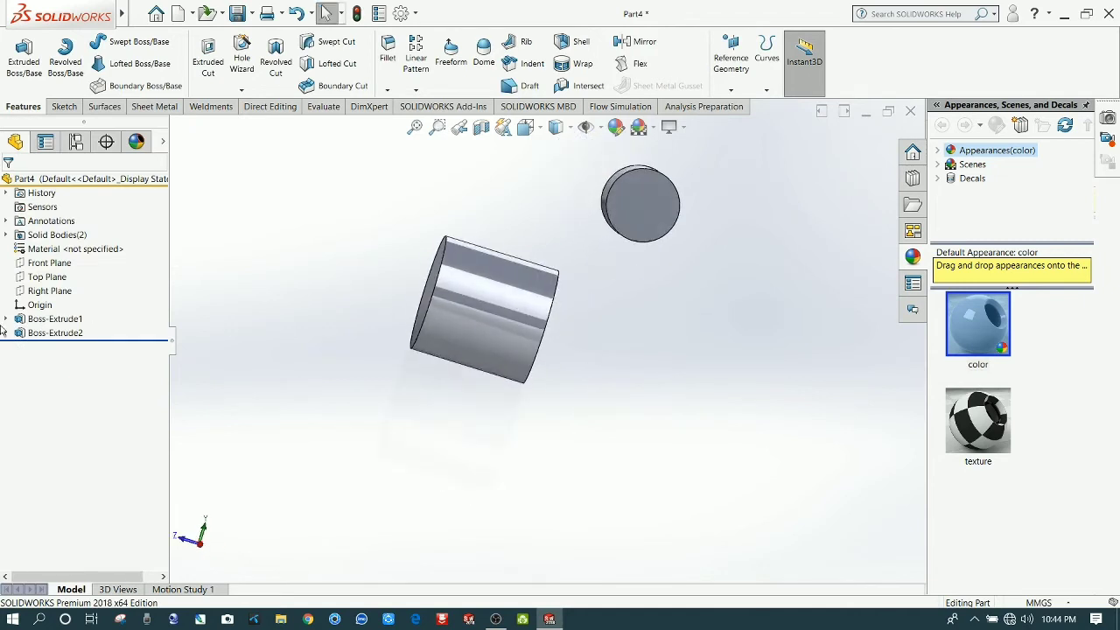
click(49, 290)
Start a Right Plane sketch and draw a three-sided line outline across the cylinder's top.
click(69, 270)
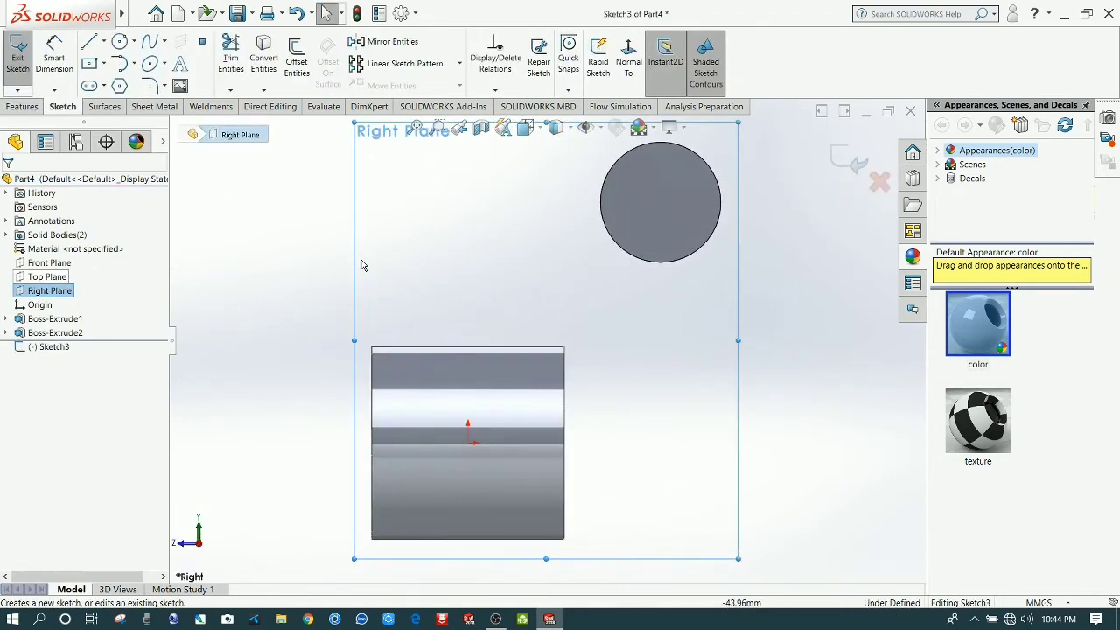
click(88, 42)
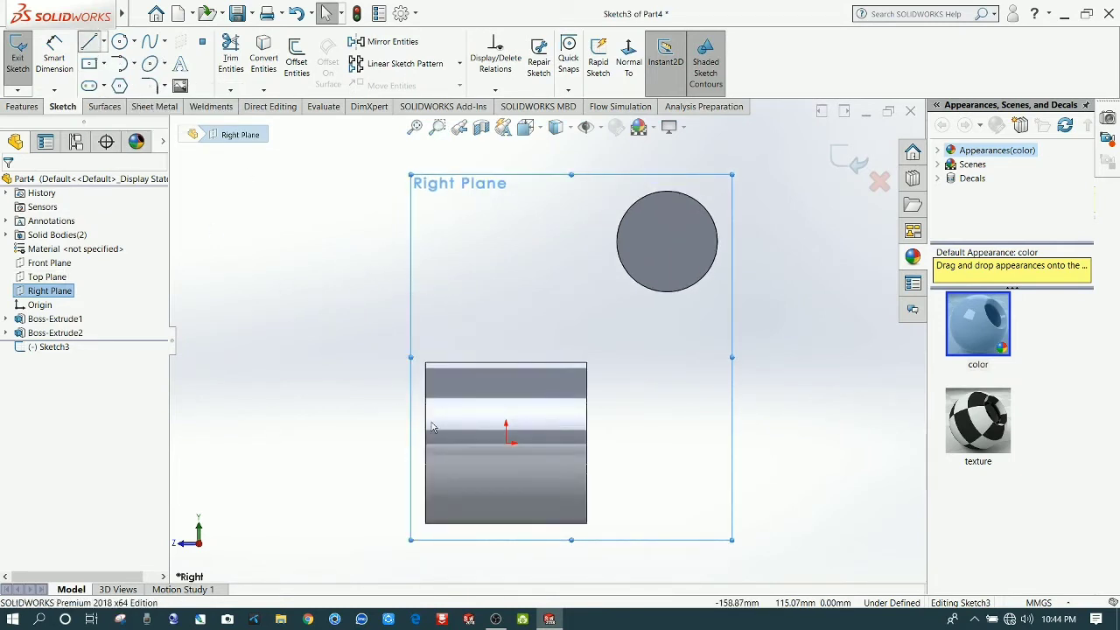
click(426, 364)
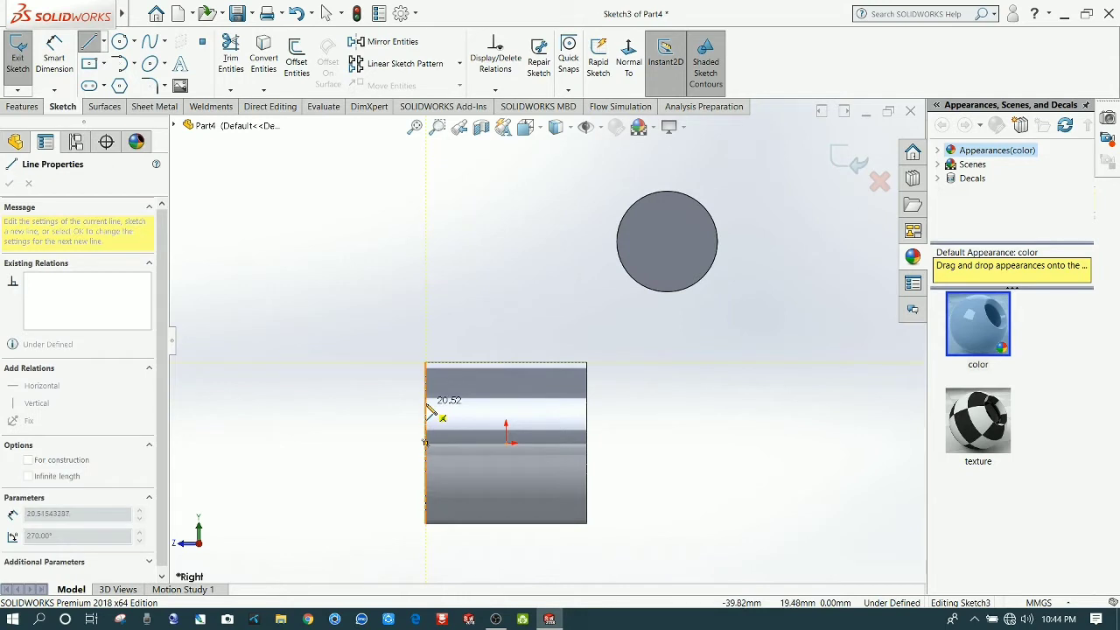
click(426, 405)
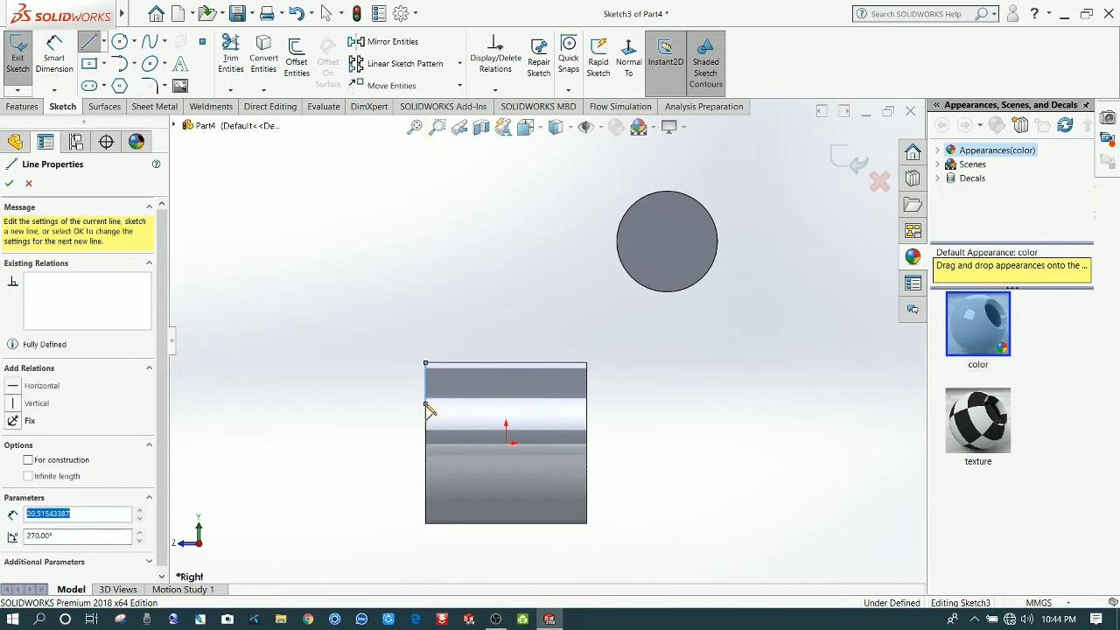
click(586, 404)
click(587, 364)
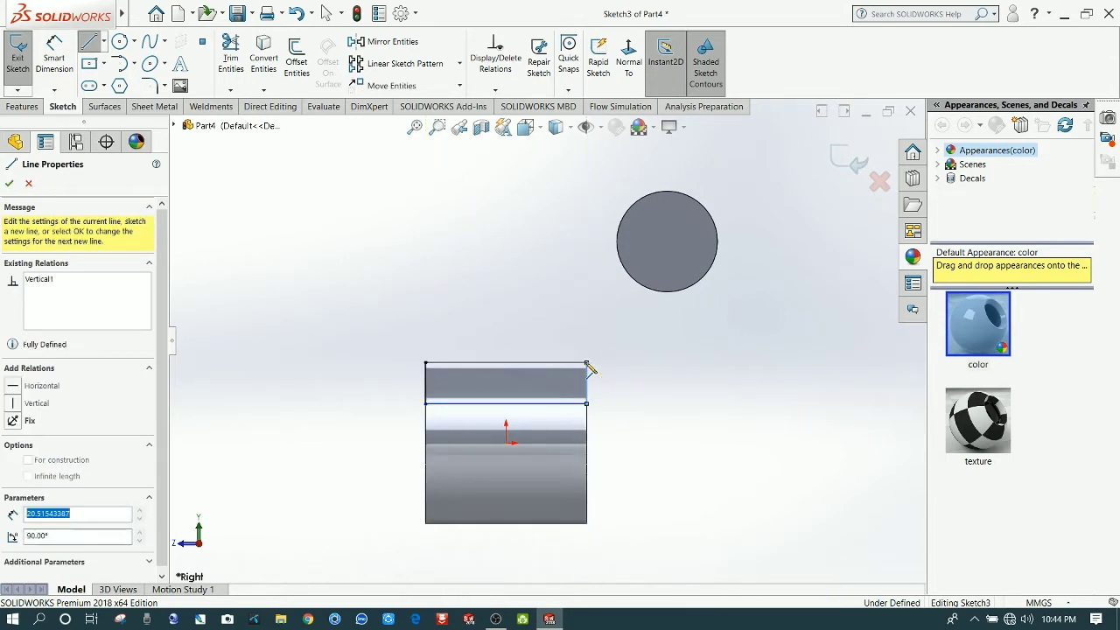
right_click(628, 346)
key(Escape)
key(Escape)
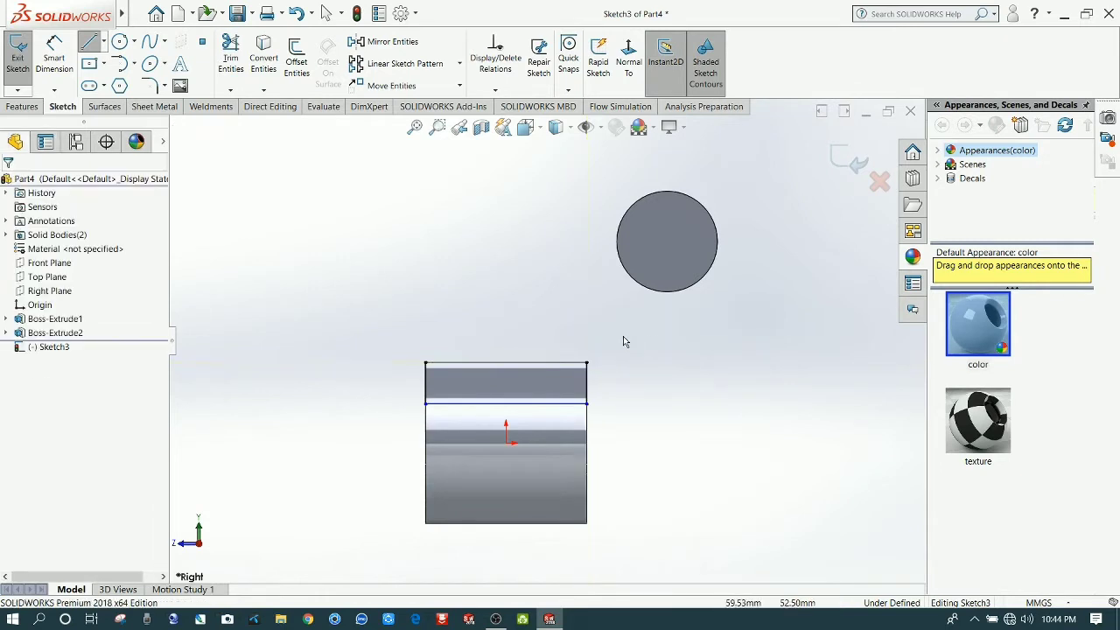
Draw a tangent arc from the cylinder's top-right corner up toward the Ø50 boss.
click(122, 64)
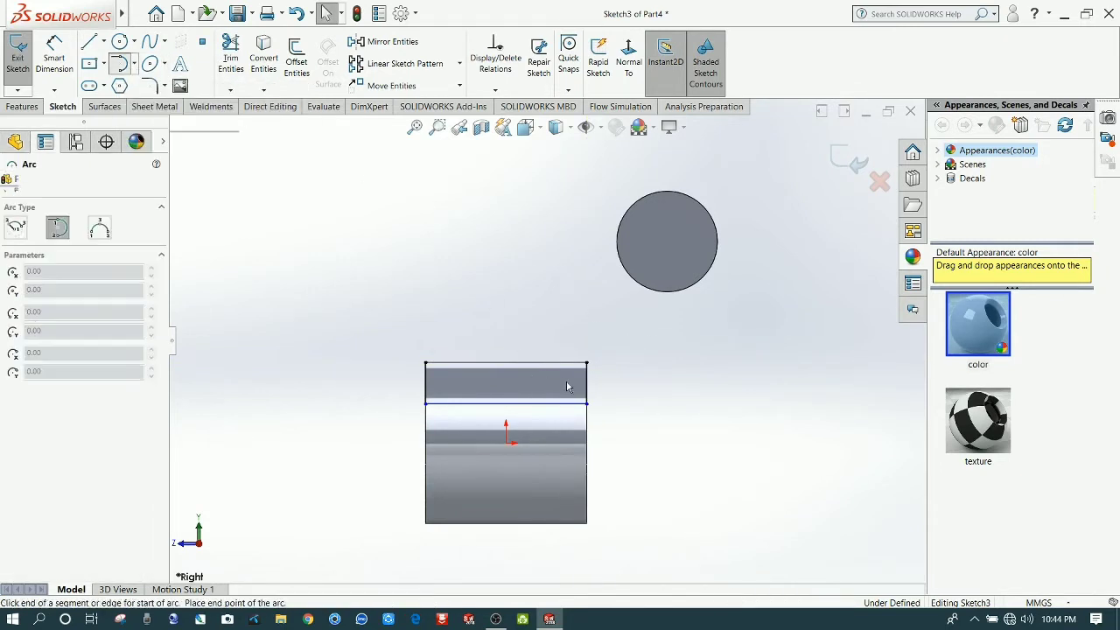
click(587, 363)
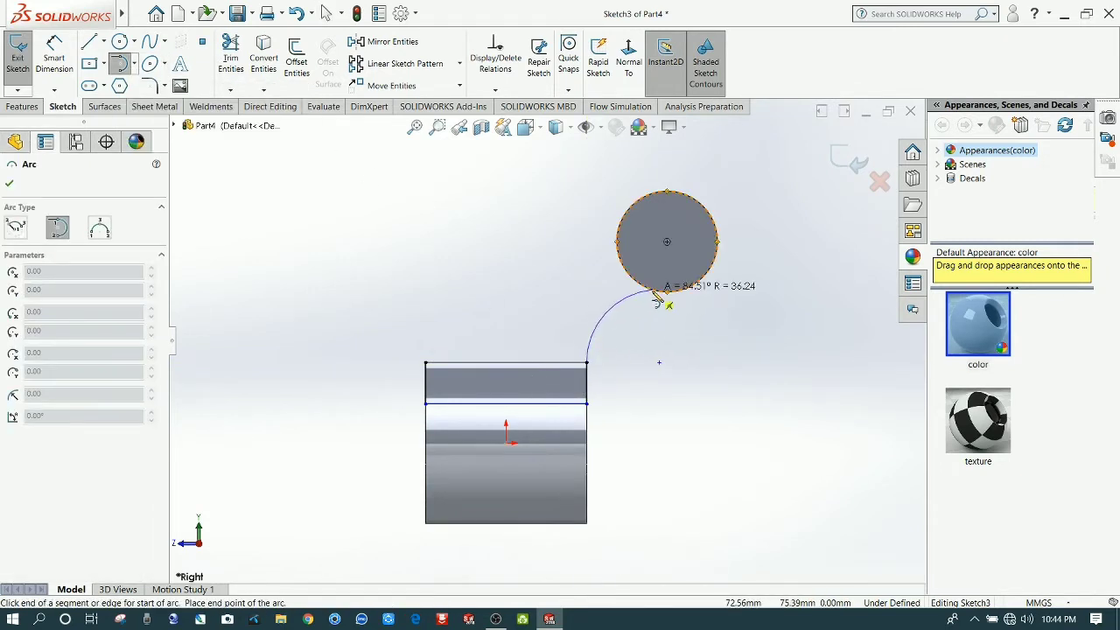
right_click(657, 317)
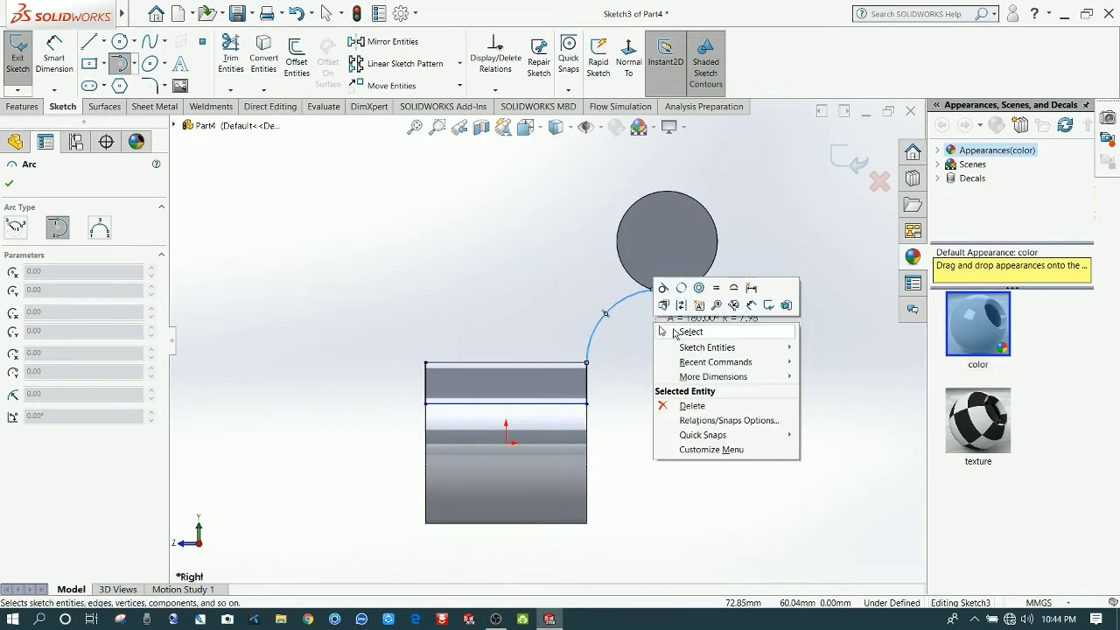
click(674, 337)
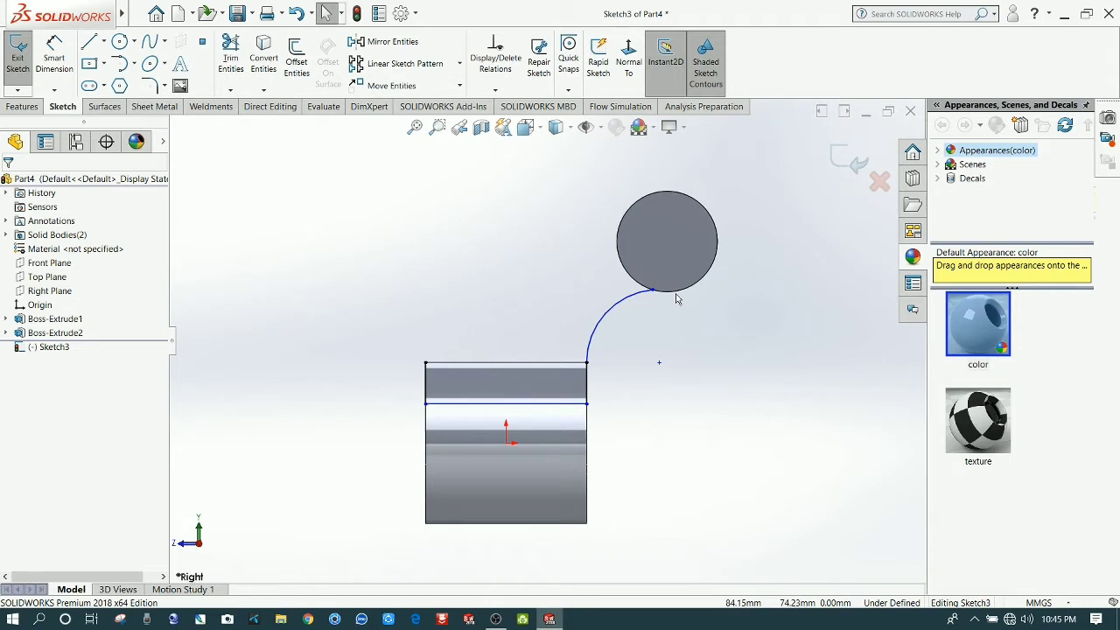
Add a Tangent relation between the right-hand arc and the upper circle.
click(685, 295)
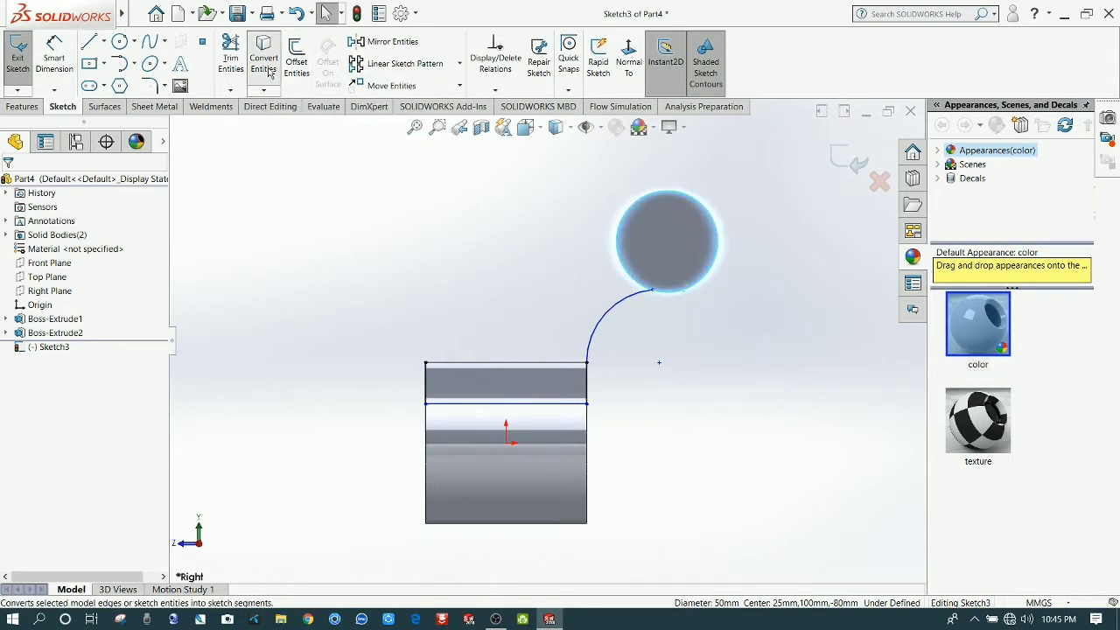
click(649, 379)
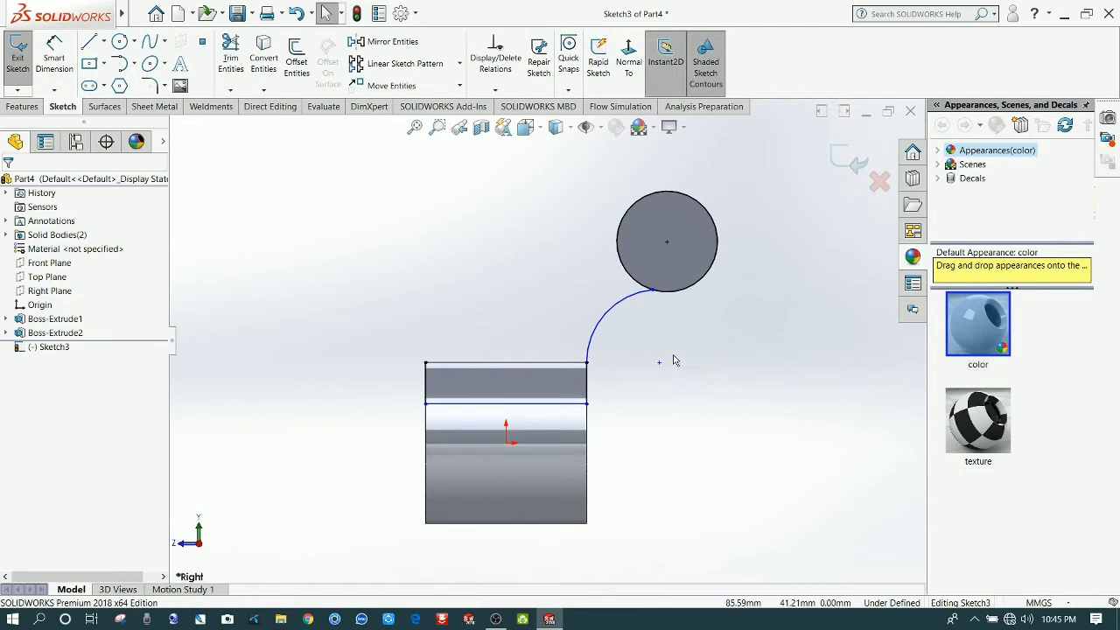
click(661, 299)
ctrl+click(645, 294)
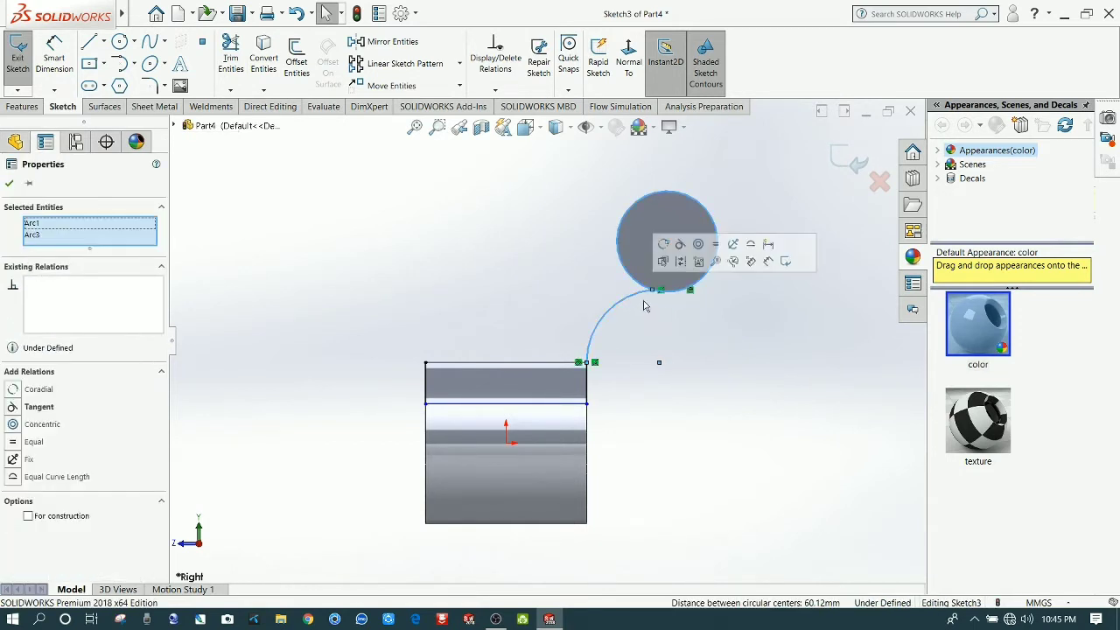
click(680, 244)
click(623, 386)
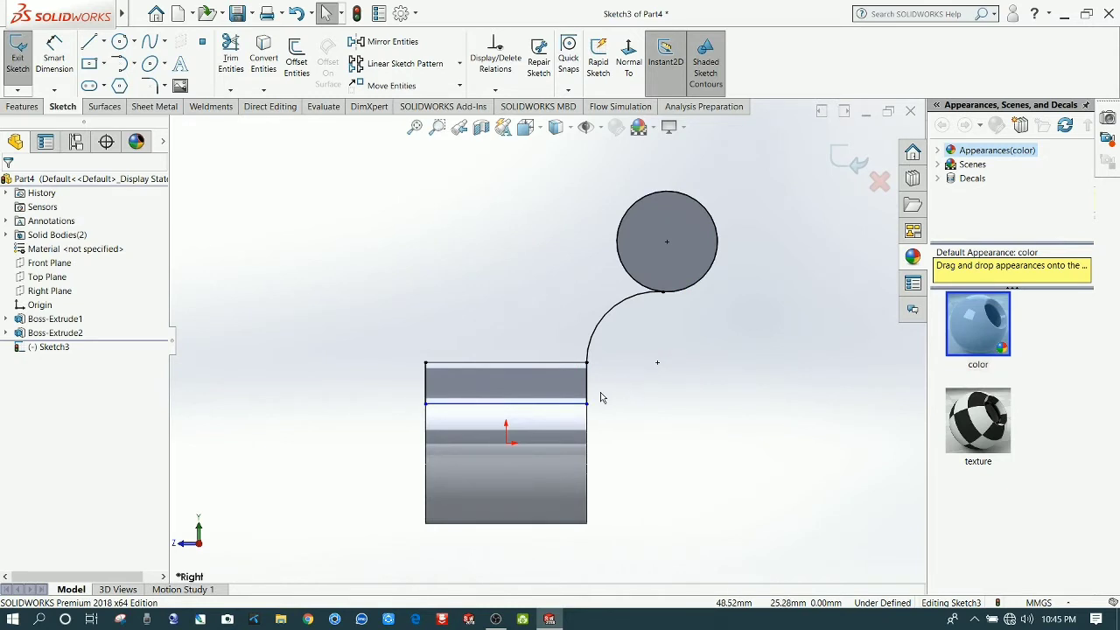
click(88, 41)
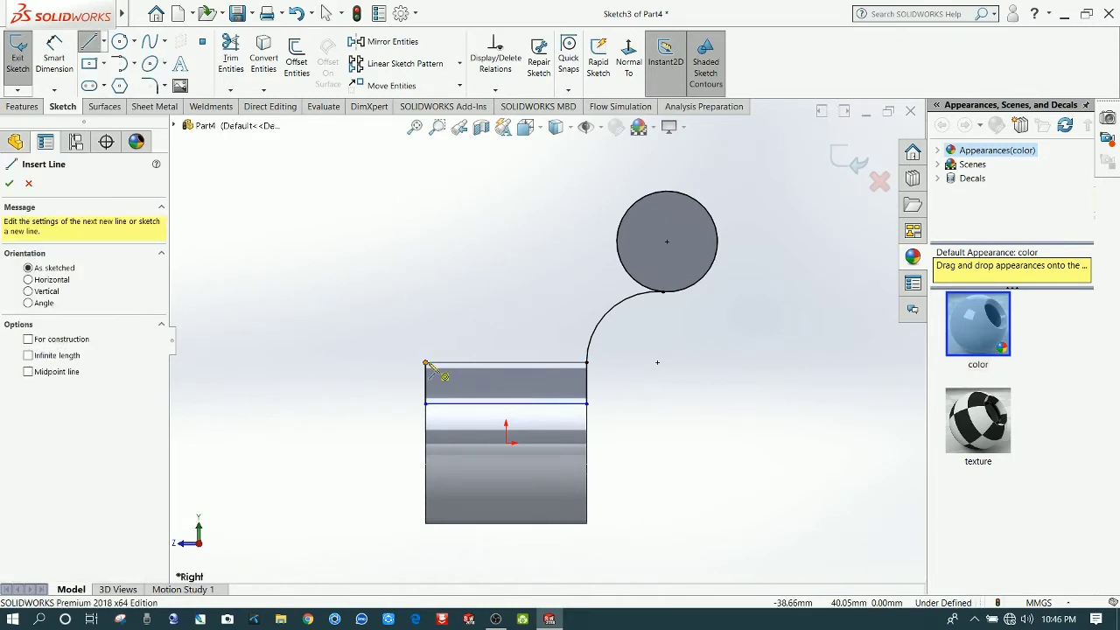
Draw two tangent arcs from the top-left corner up to the upper circle.
click(426, 363)
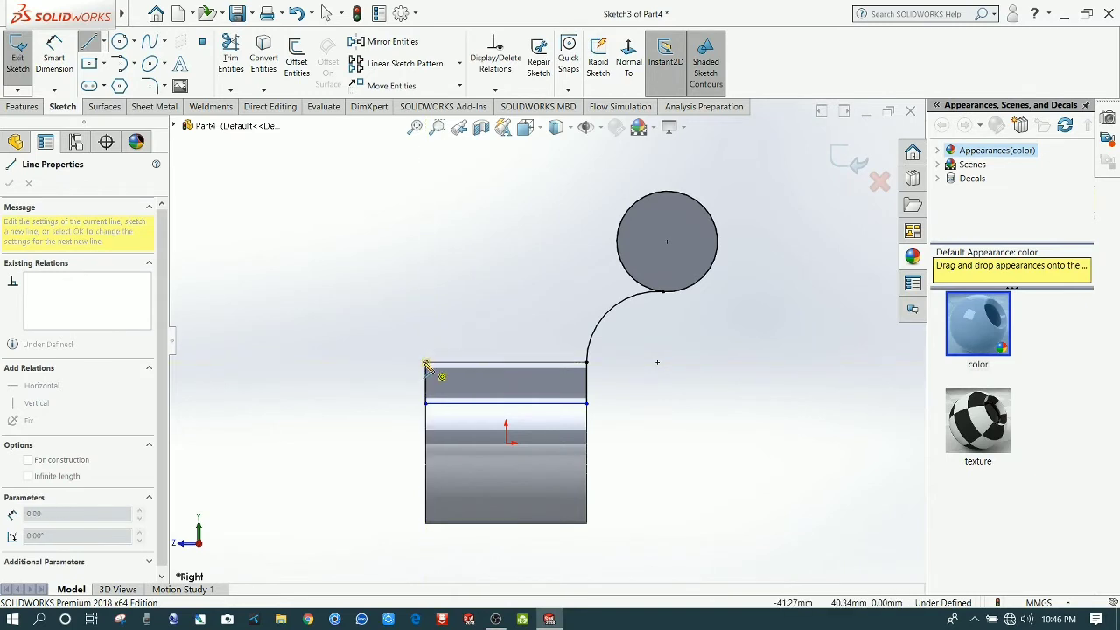
click(442, 289)
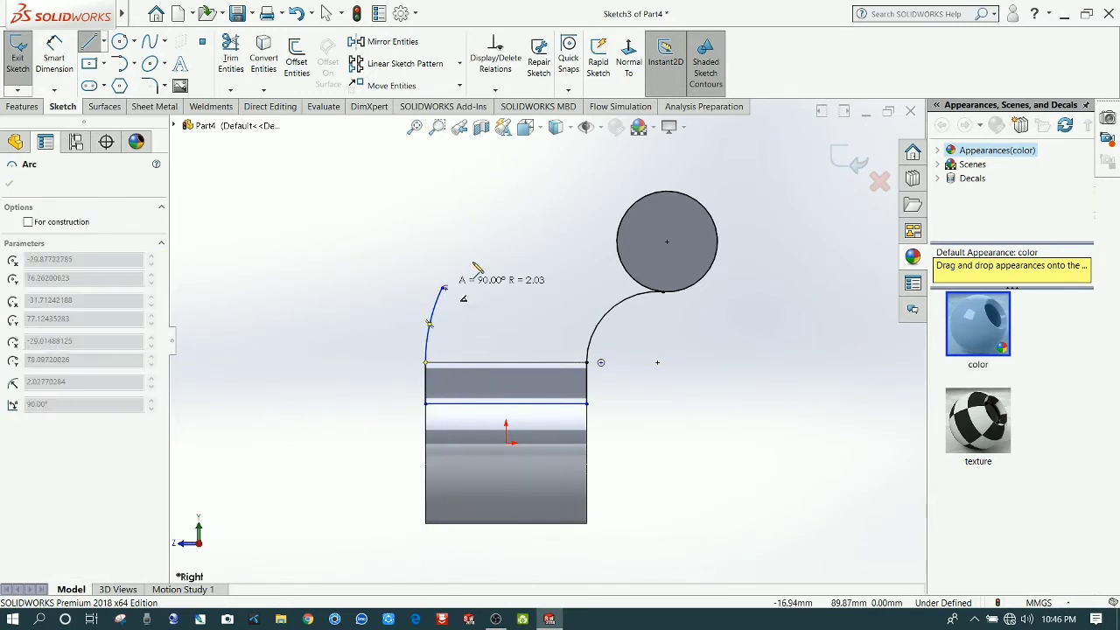
click(639, 203)
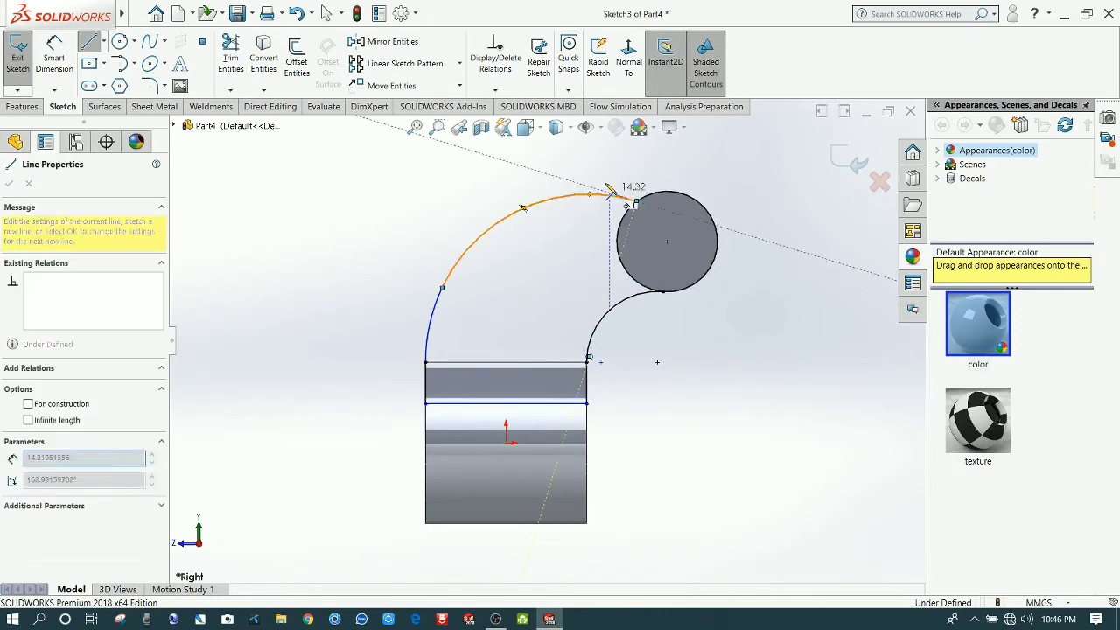
right_click(612, 189)
click(629, 211)
key(Escape)
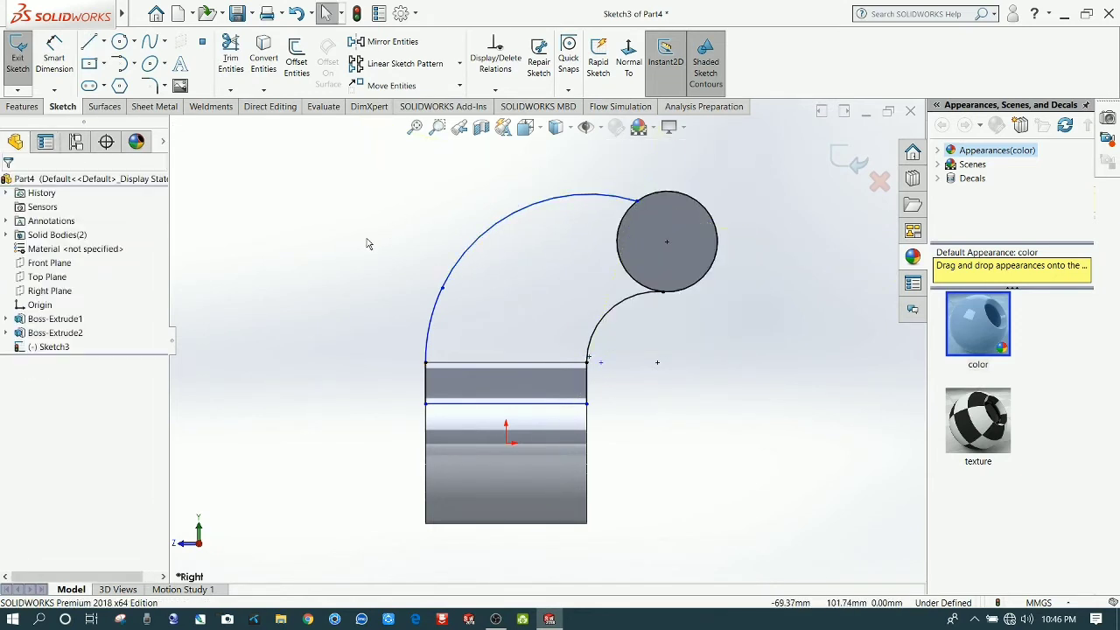
Dimension the lower left arc to R50 and the upper left arc to R200.
click(54, 54)
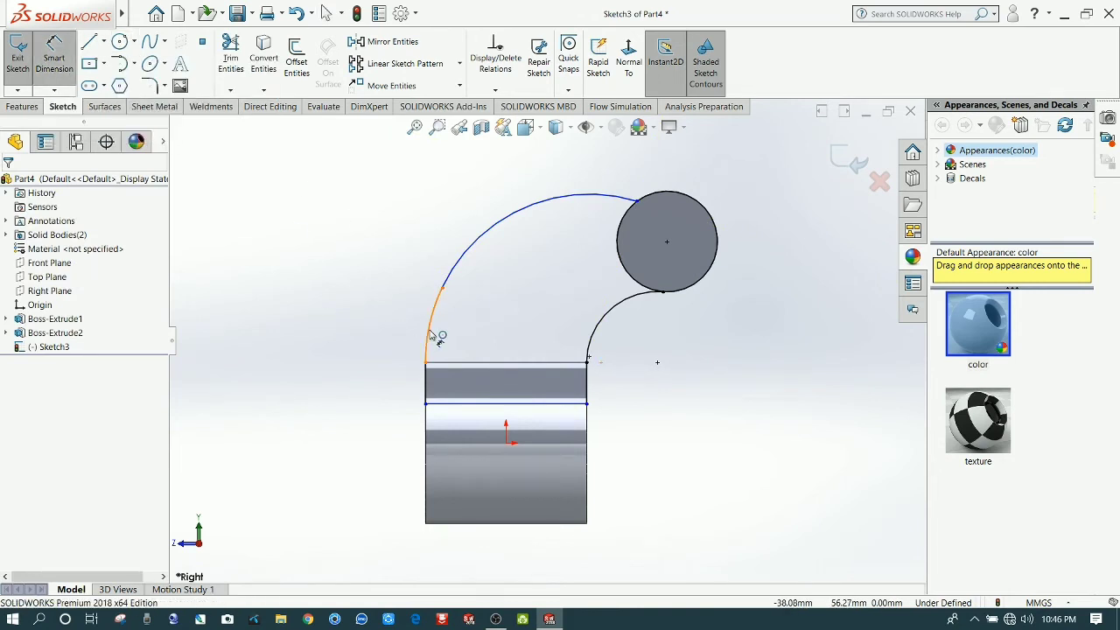
click(430, 335)
click(373, 295)
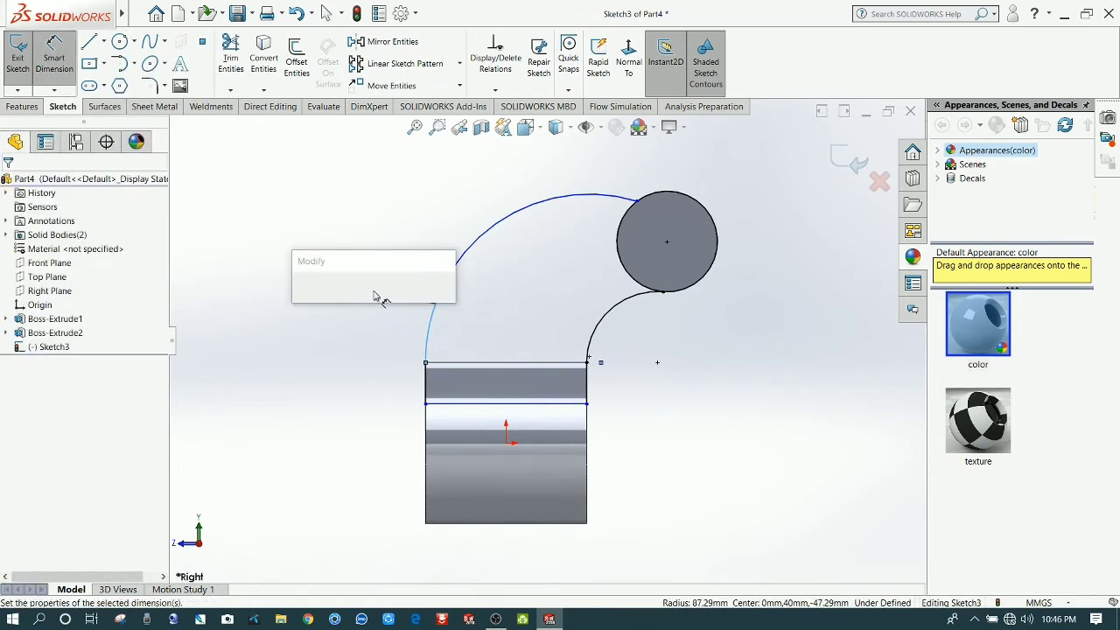
text(50)
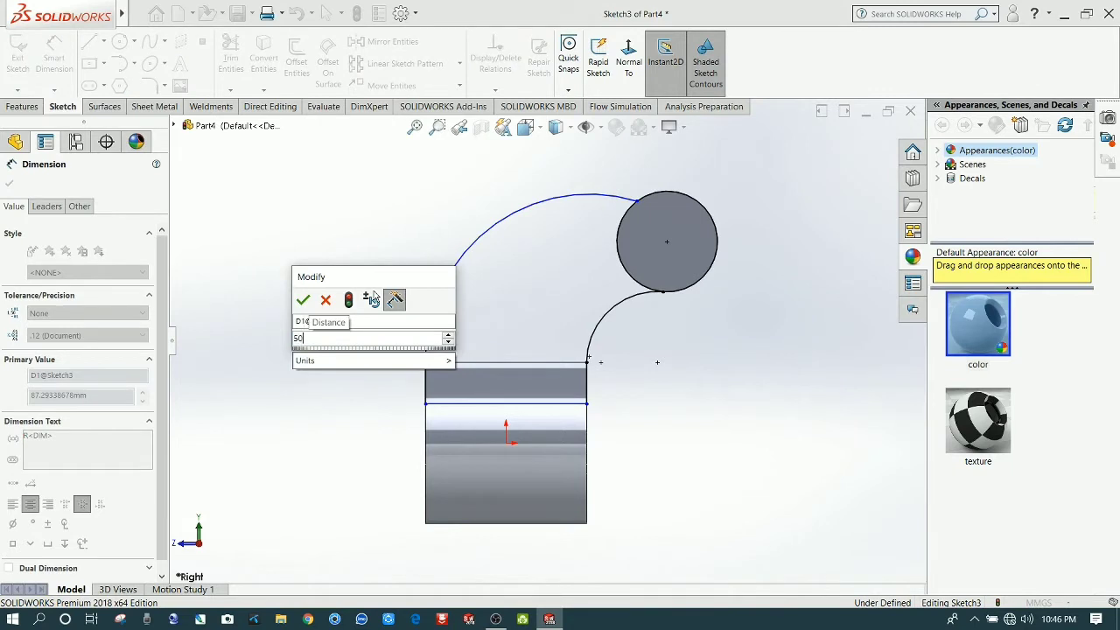
key(Return)
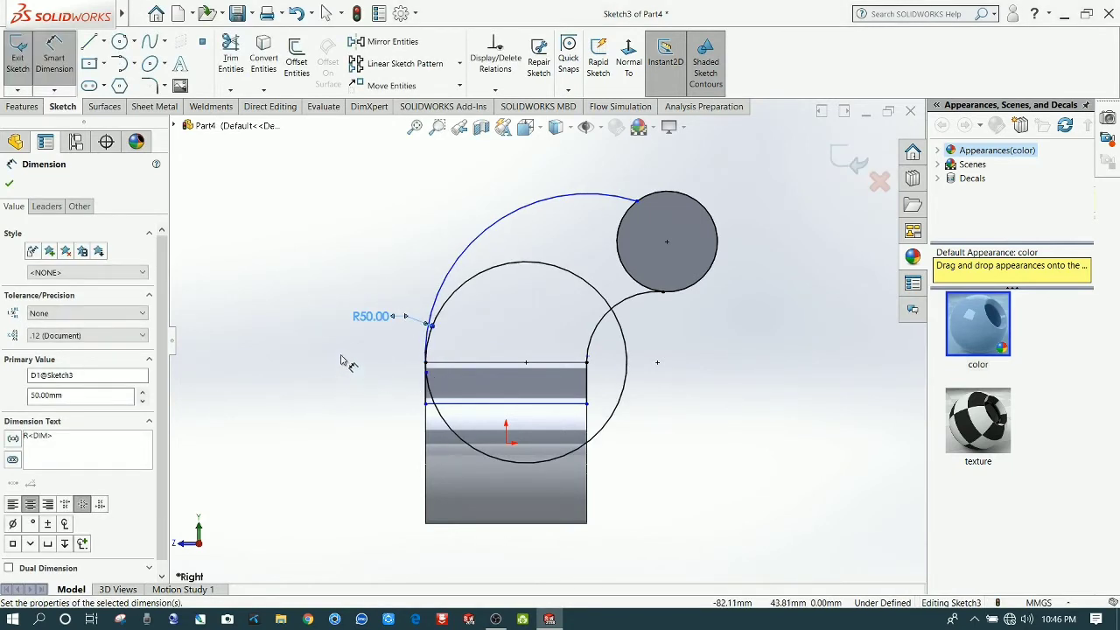
click(453, 280)
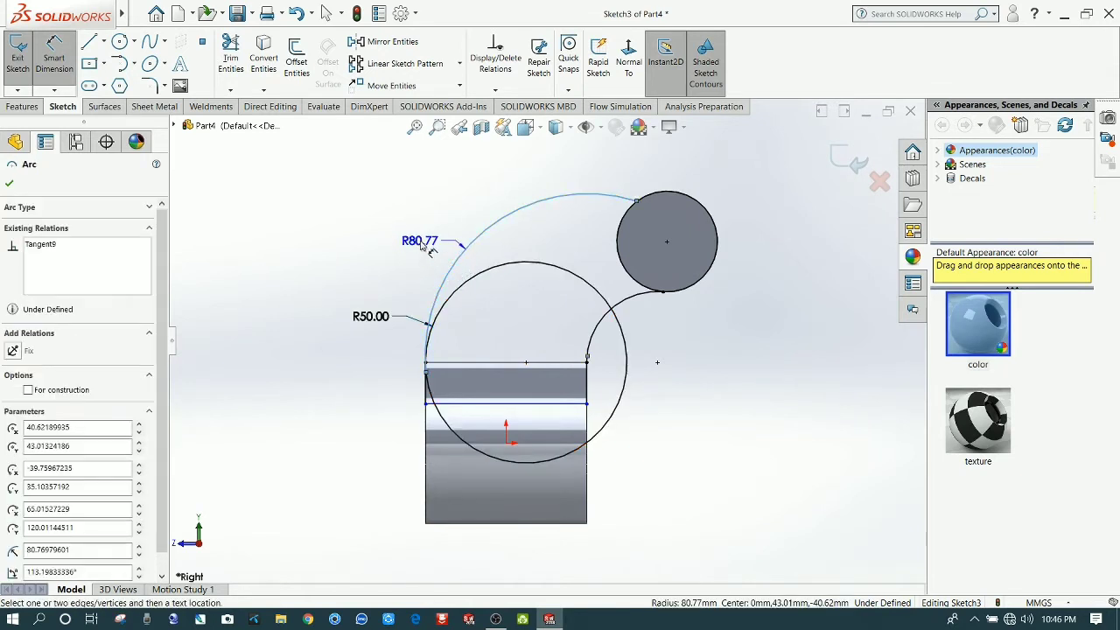
click(419, 241)
text(200)
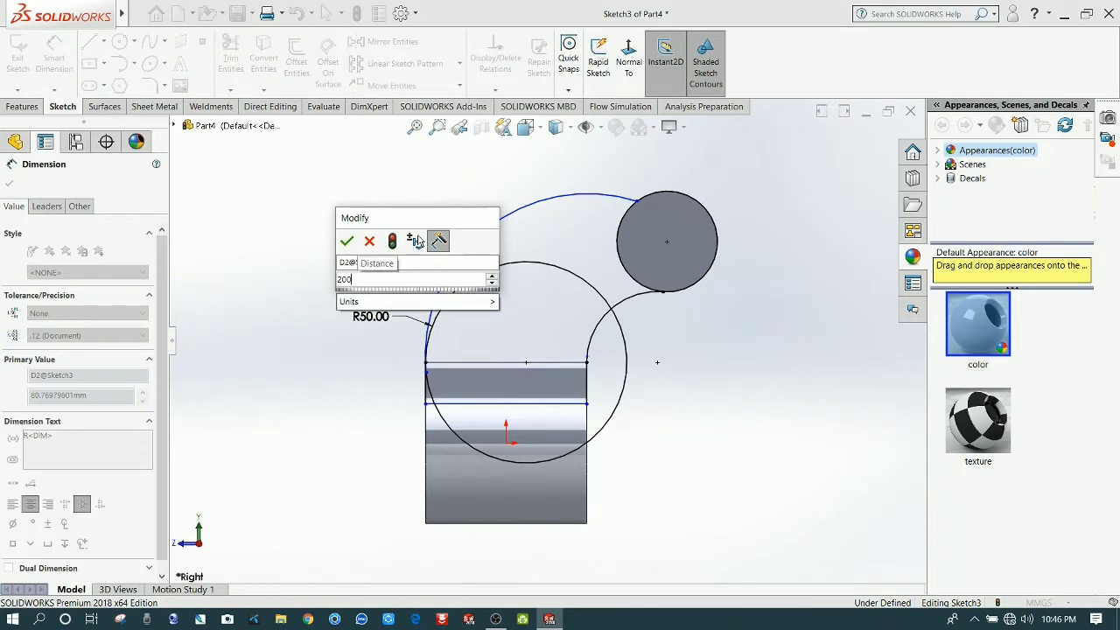
key(Return)
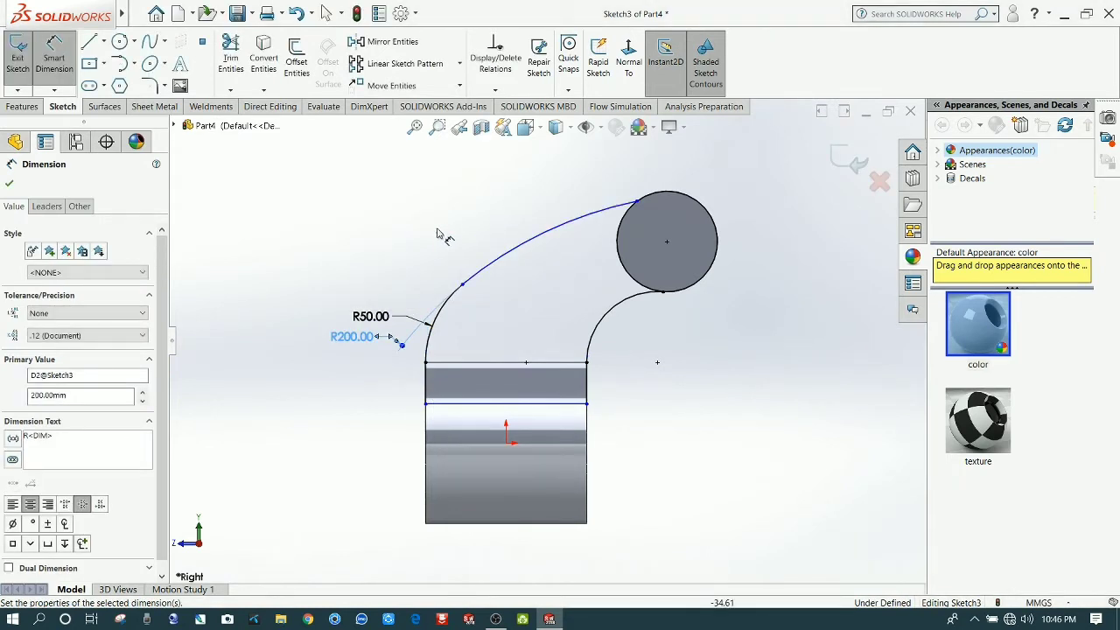
click(438, 234)
drag(354, 337, 420, 222)
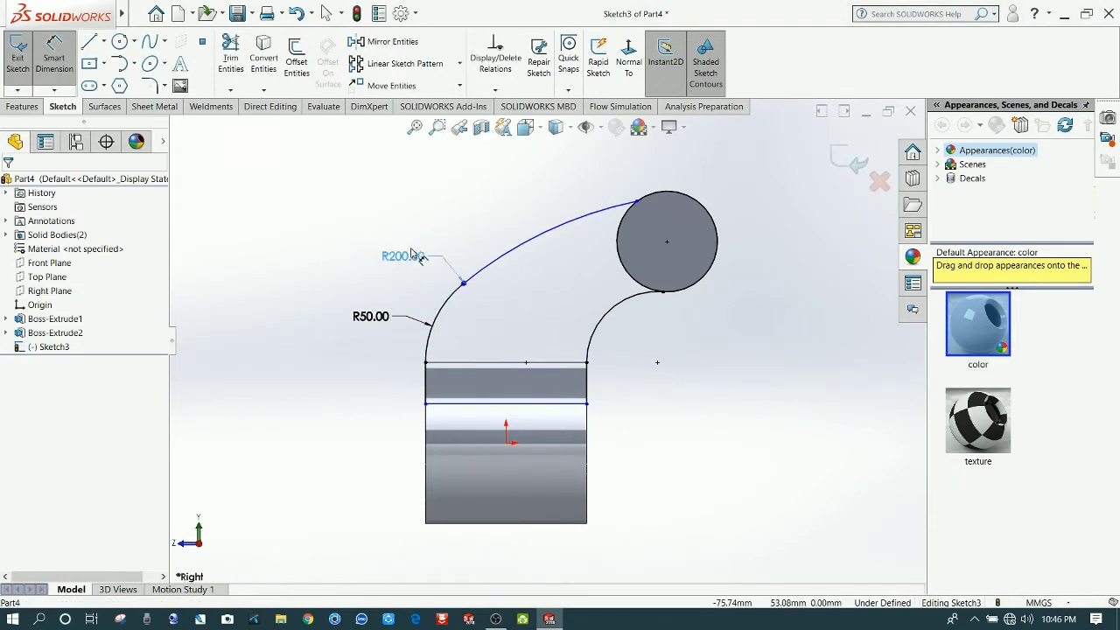
Select the upper Ø50 circle and the R200 arc and apply a Tangent relation.
click(334, 261)
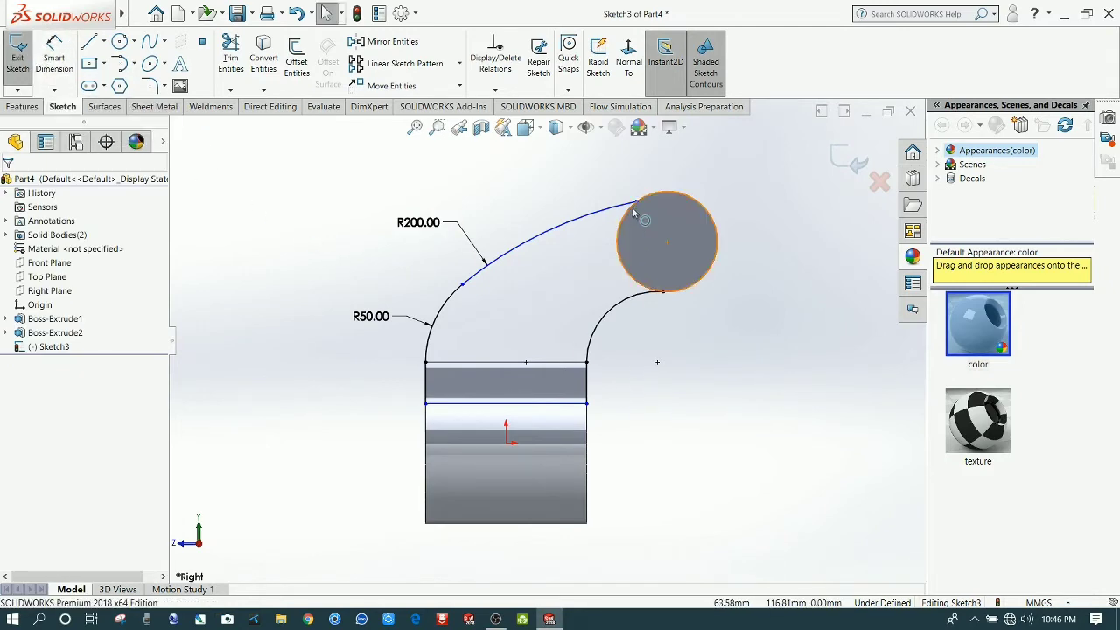
scroll(636, 218, down, 4)
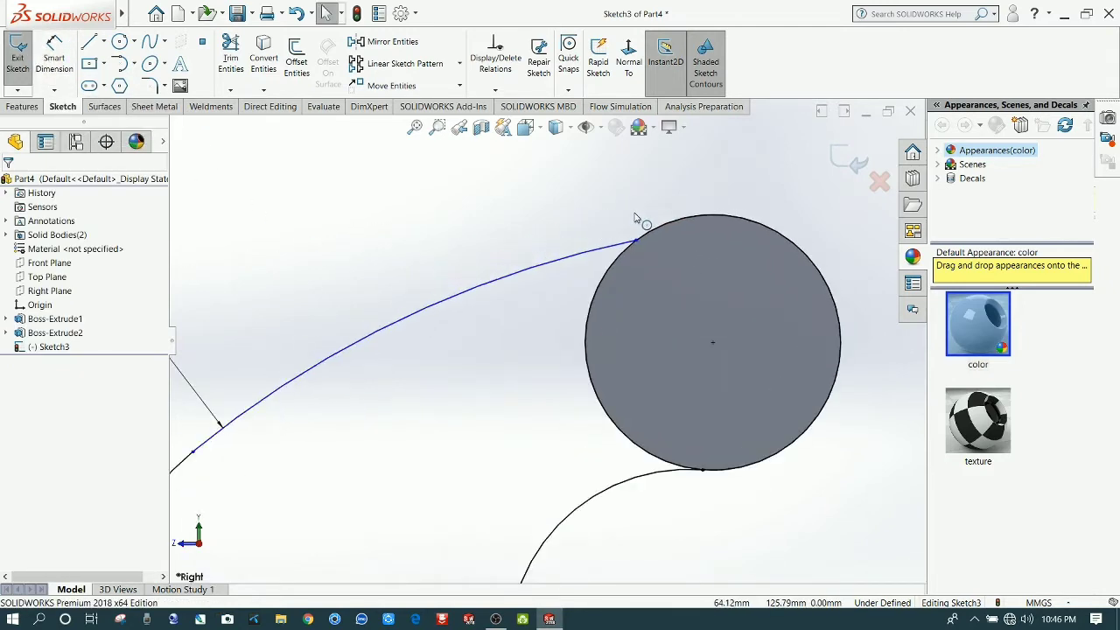
click(604, 277)
ctrl+click(599, 253)
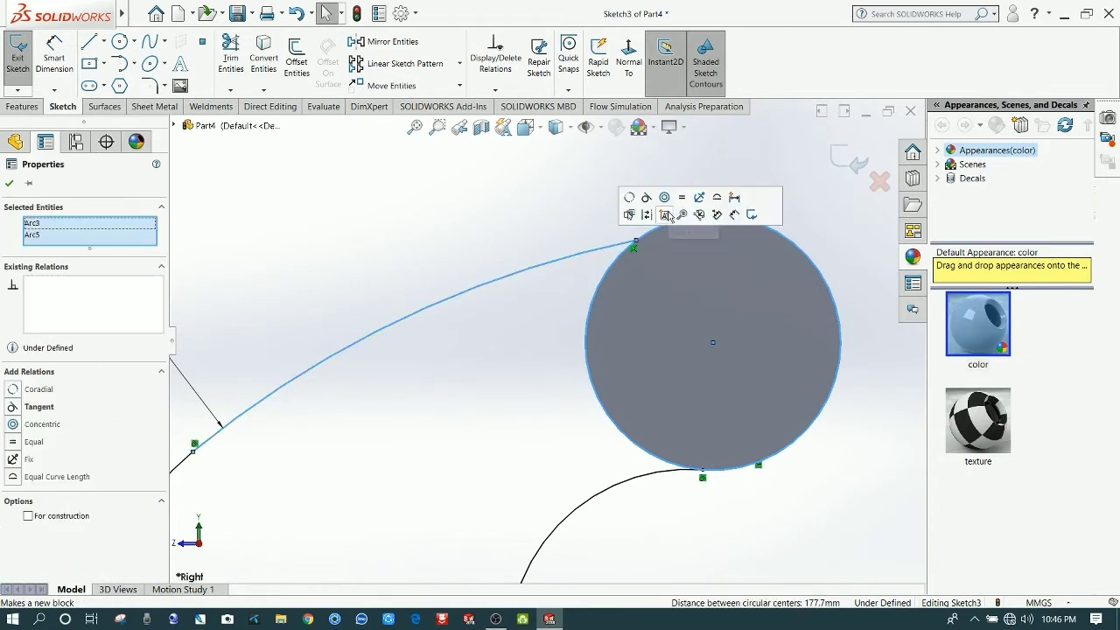
click(646, 206)
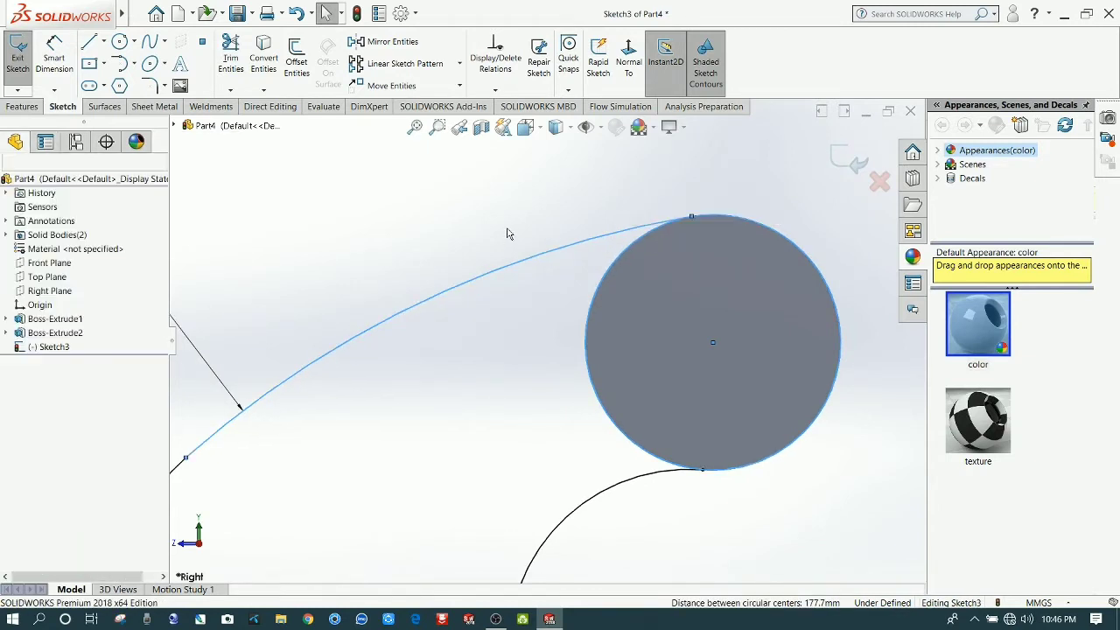
scroll(525, 254, up, 2)
scroll(560, 283, down, 2)
scroll(700, 324, down, 2)
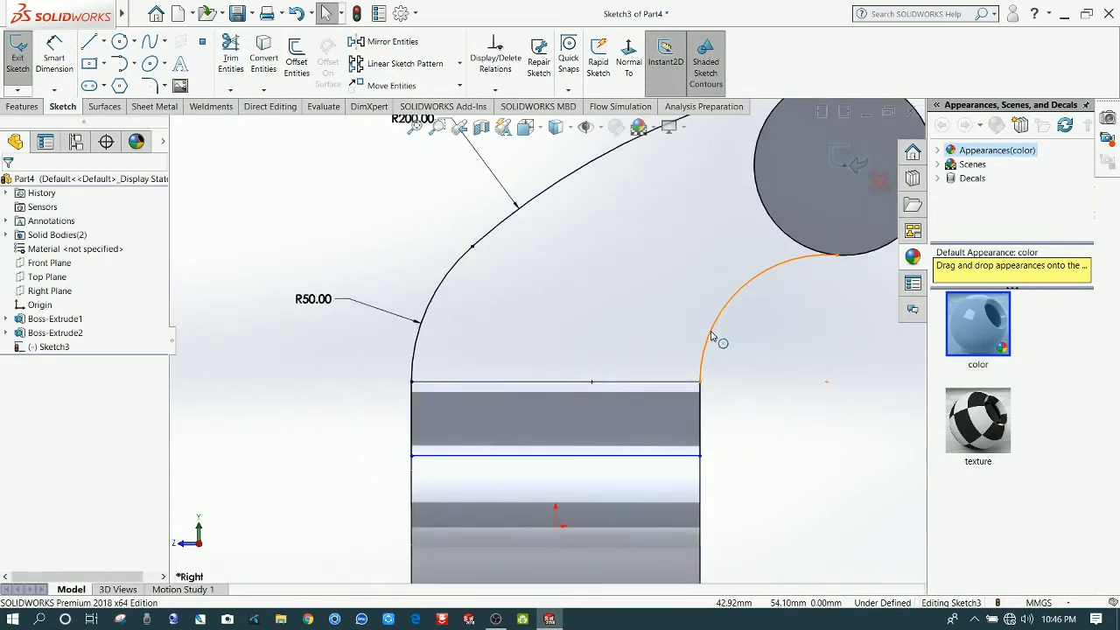
Inspect the relations of the right-hand arc and the left arcs' junction point.
click(710, 335)
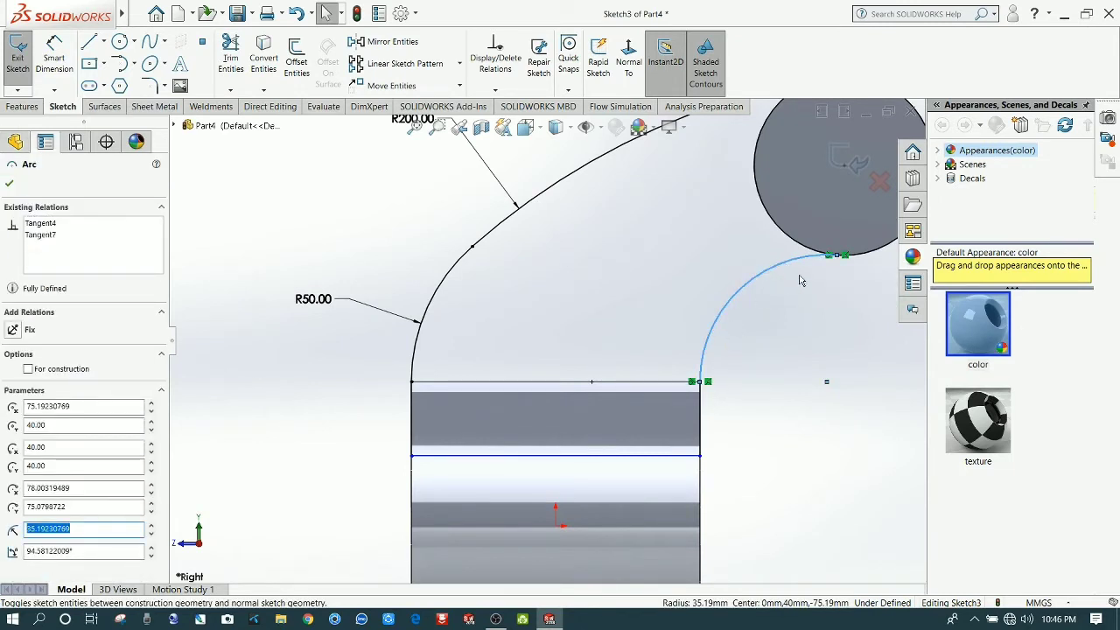
click(840, 333)
scroll(838, 324, up, 2)
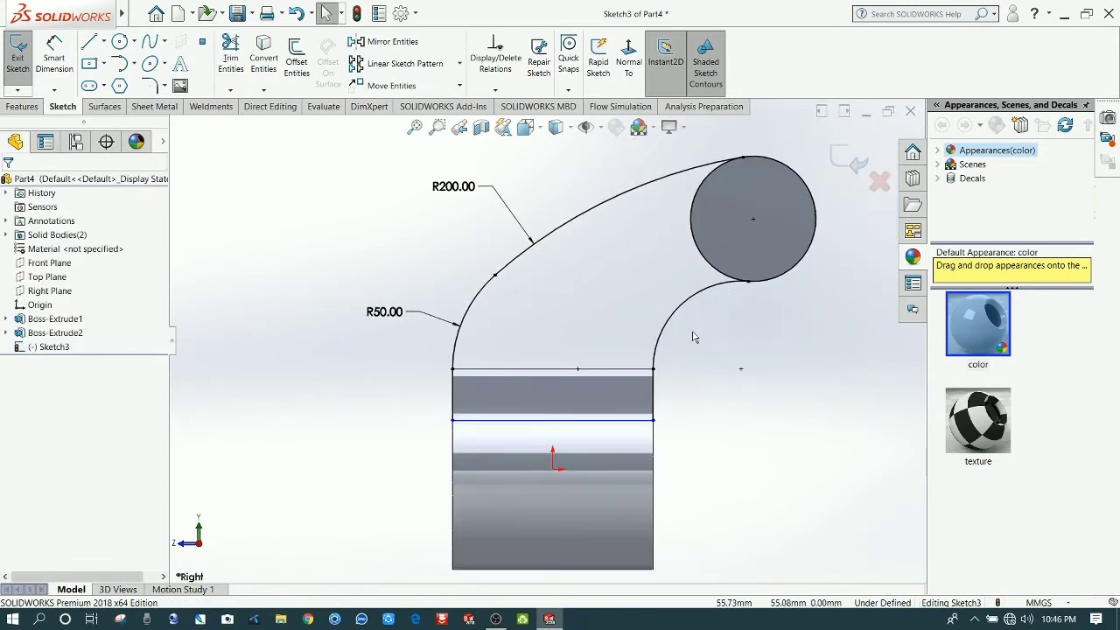
click(496, 277)
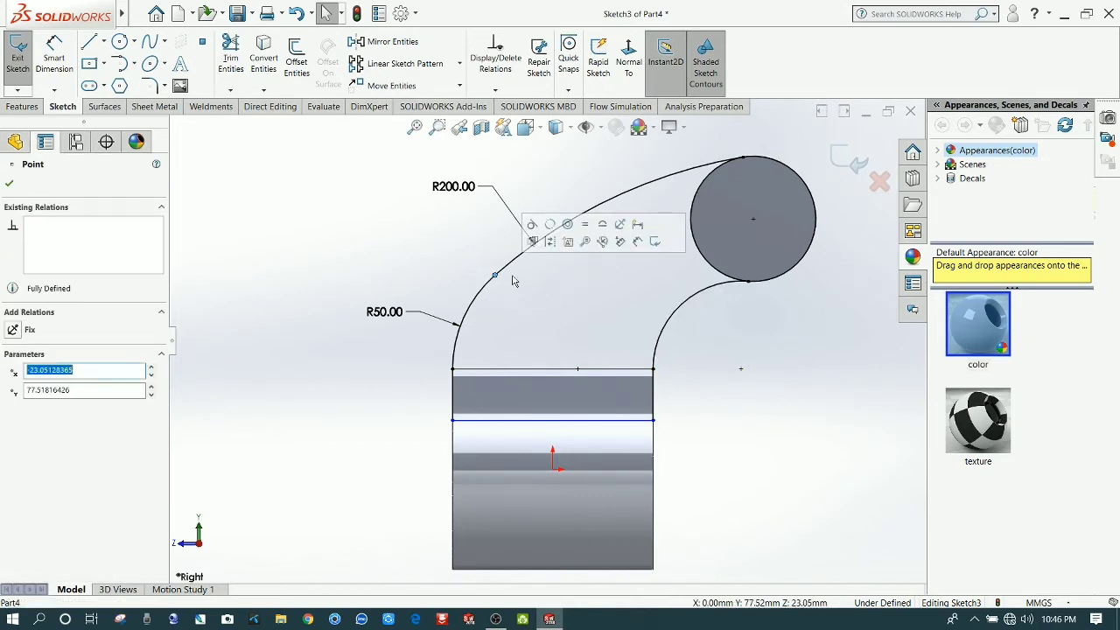
click(540, 332)
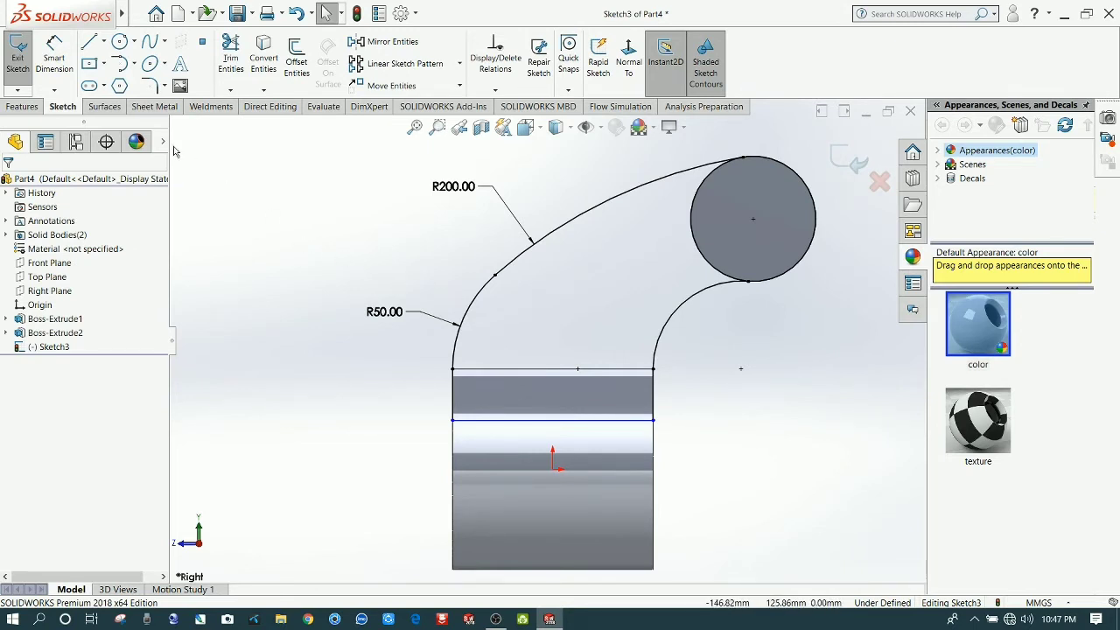
Dimension the short right vertical edge to 30 mm, then start an Extruded Boss/Base.
click(54, 57)
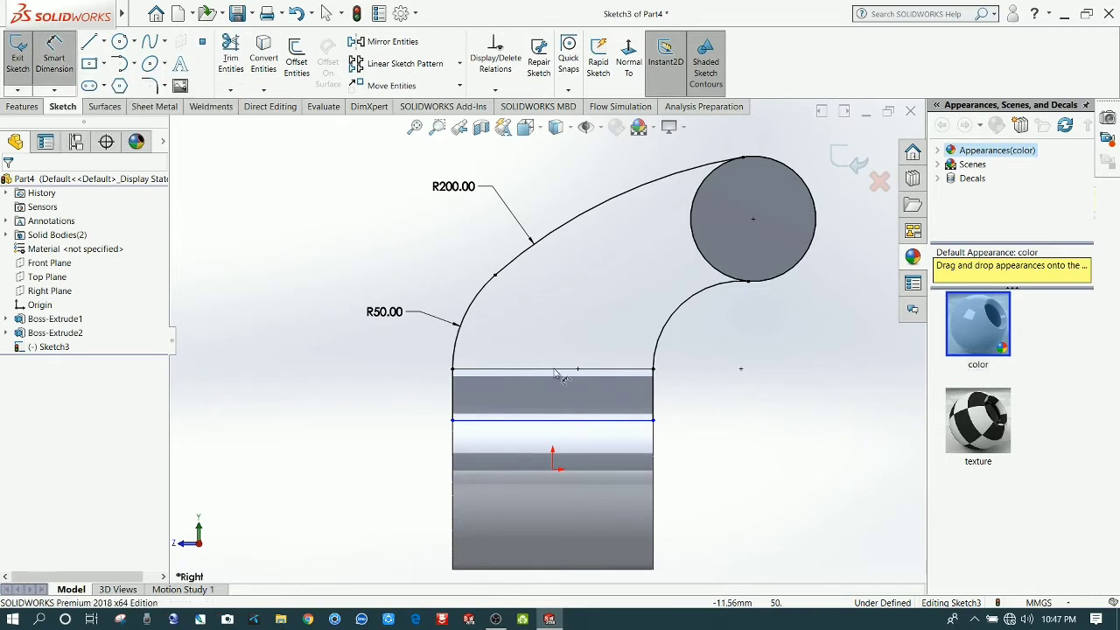
click(654, 414)
click(707, 405)
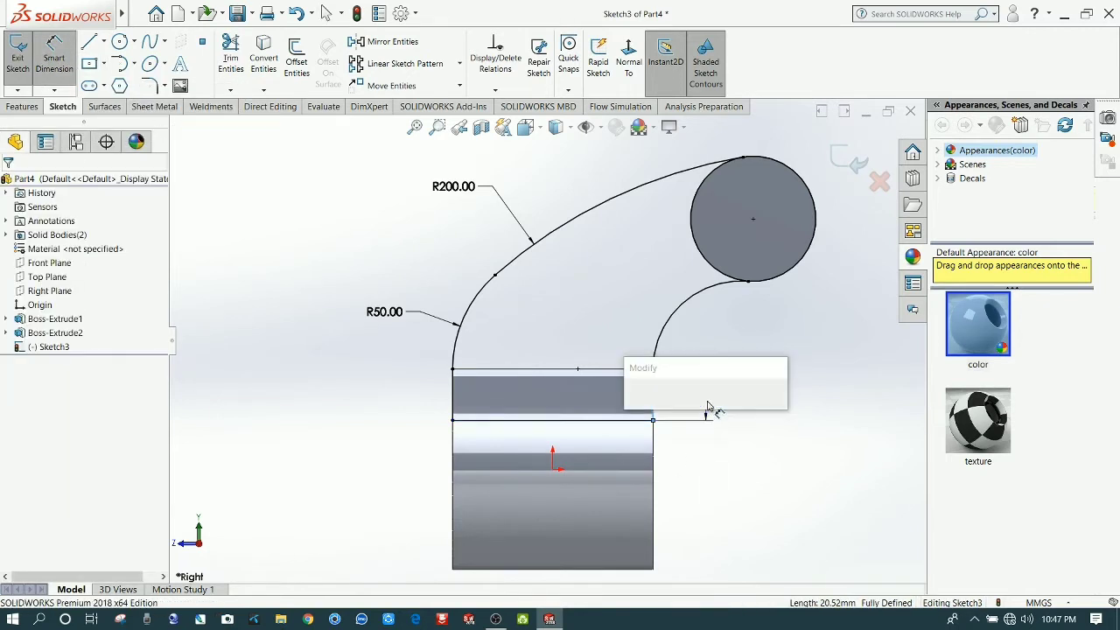
text(30)
key(Return)
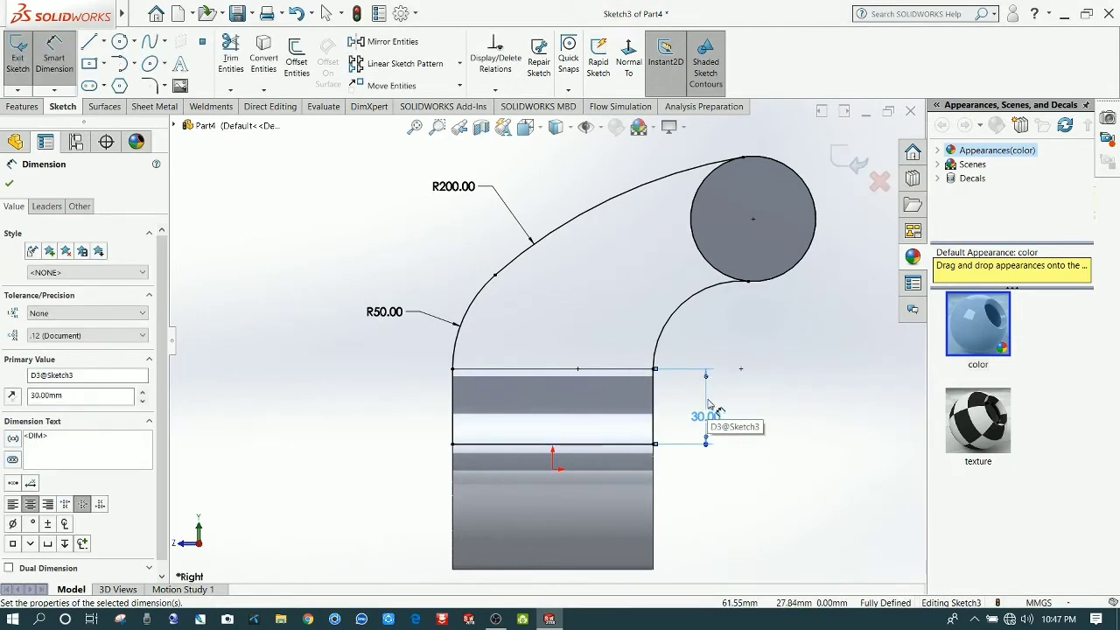
click(767, 456)
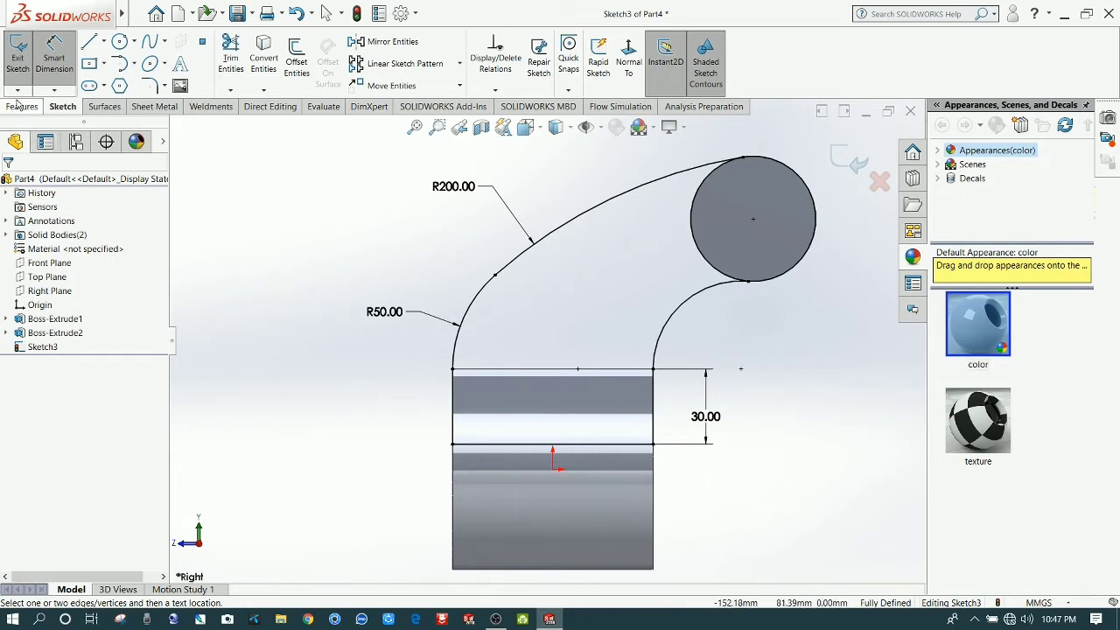
click(21, 106)
click(24, 57)
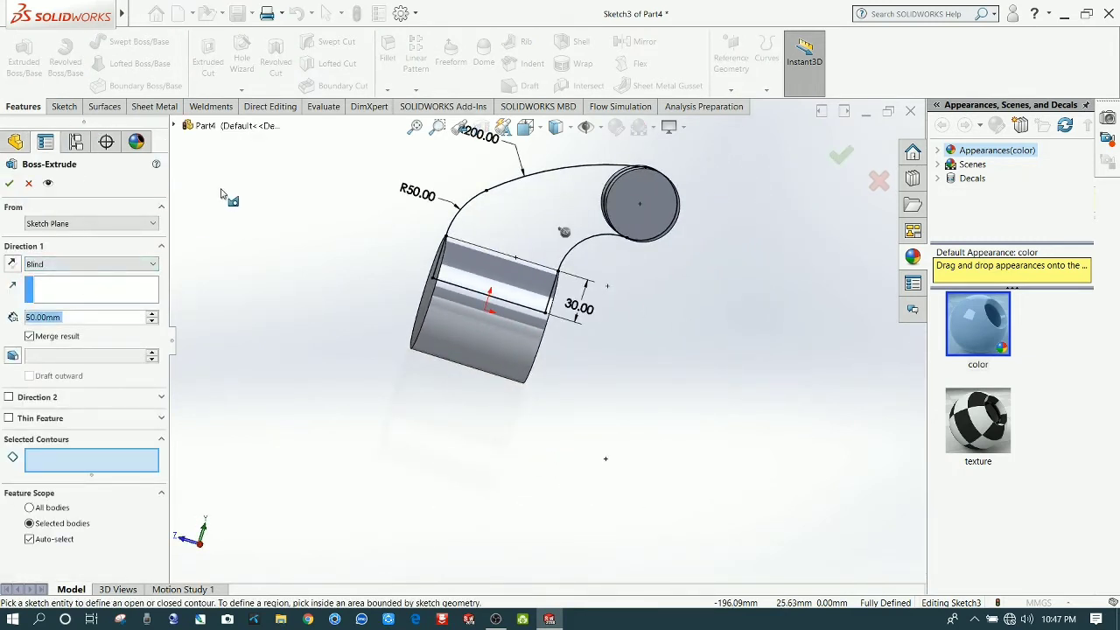
Extrude the Sketch3 arm region 20 mm Mid Plane, joining the cylinder to the Ø50 boss.
text(20)
key(Return)
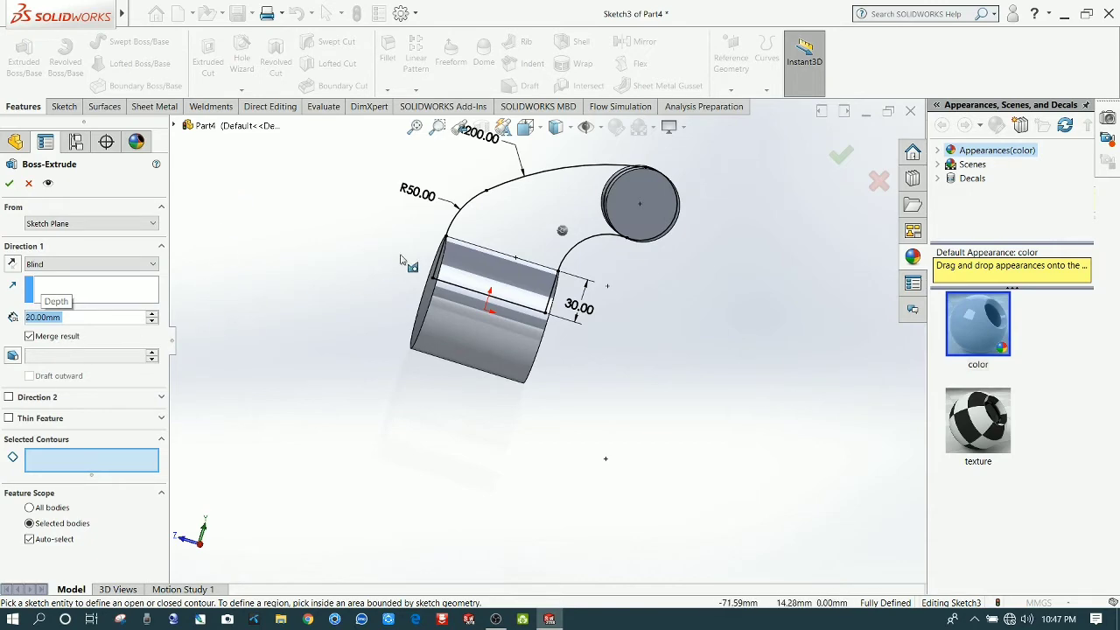
click(523, 231)
middle_drag(371, 272, 182, 306)
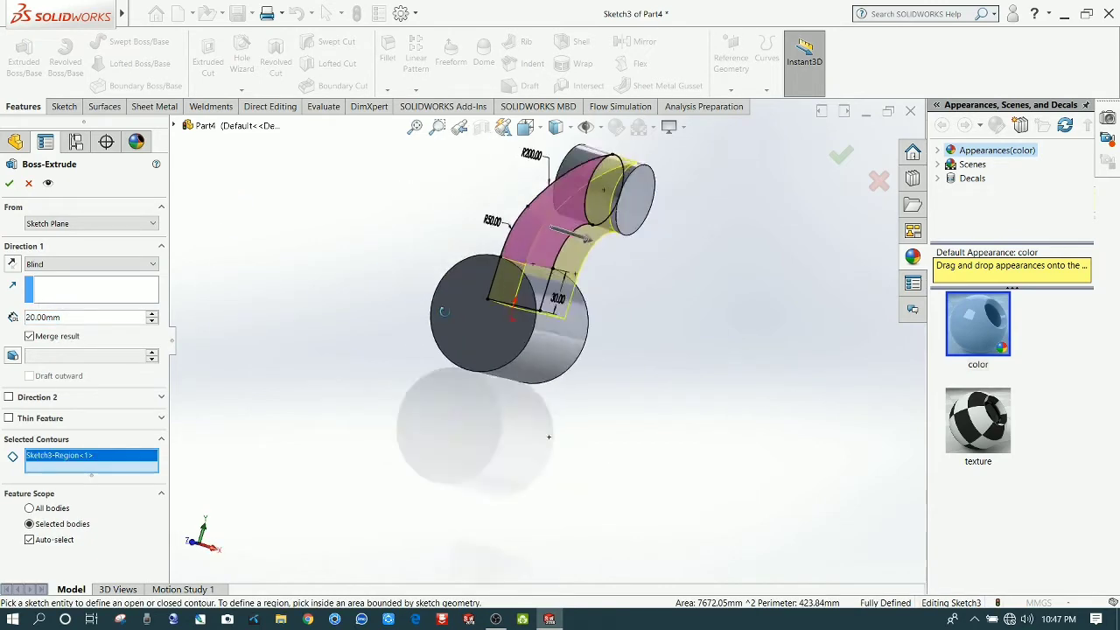
click(59, 264)
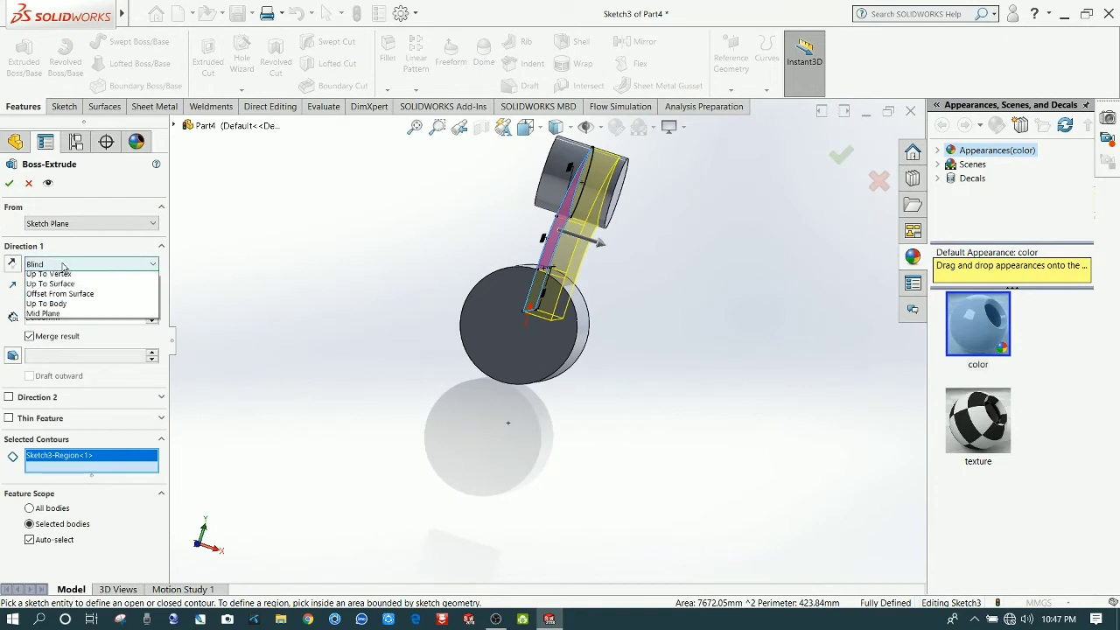
click(70, 337)
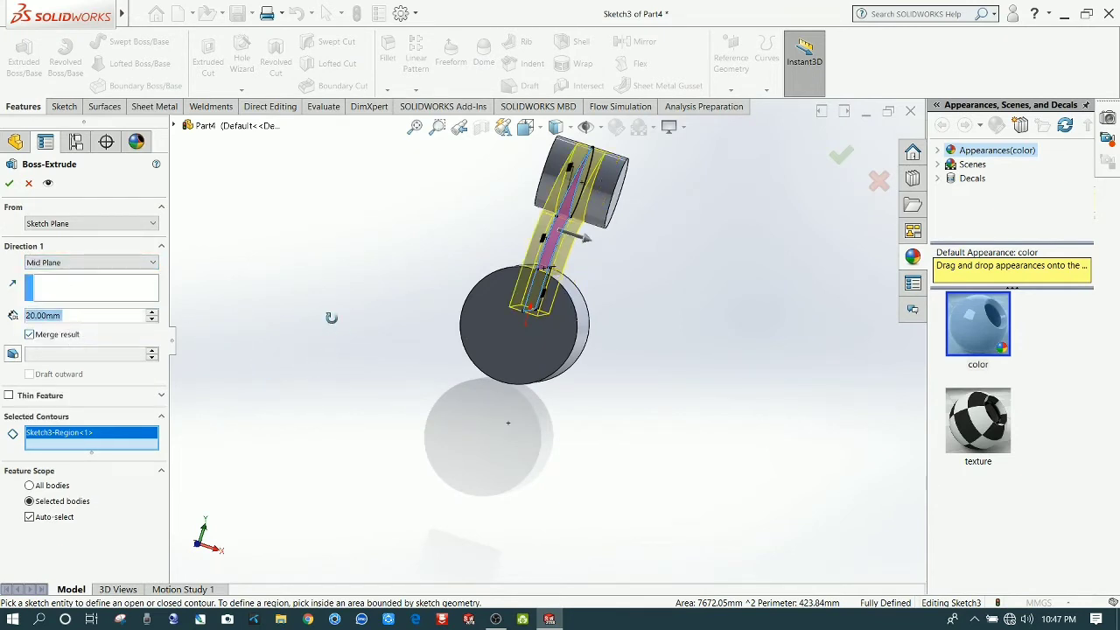
middle_drag(331, 318, 329, 328)
click(10, 183)
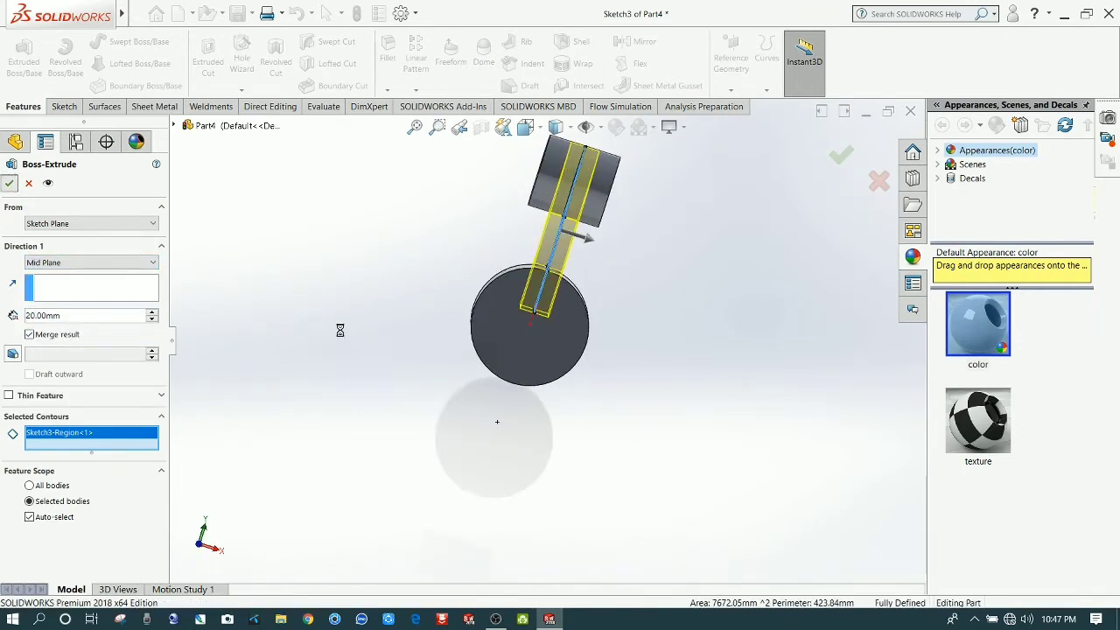
mouse_move(472, 453)
middle_down()
mouse_move(382, 357)
mouse_move(337, 382)
middle_up()
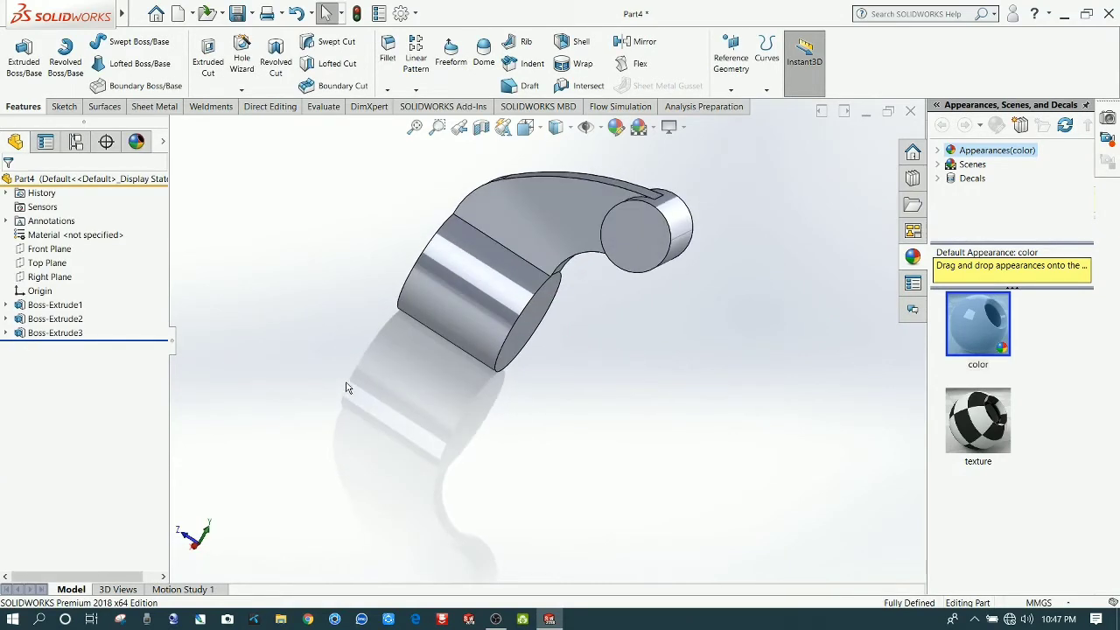
Start a sketch on the large boss's end face and draw a circle centred at the origin.
middle_drag(340, 355, 425, 391)
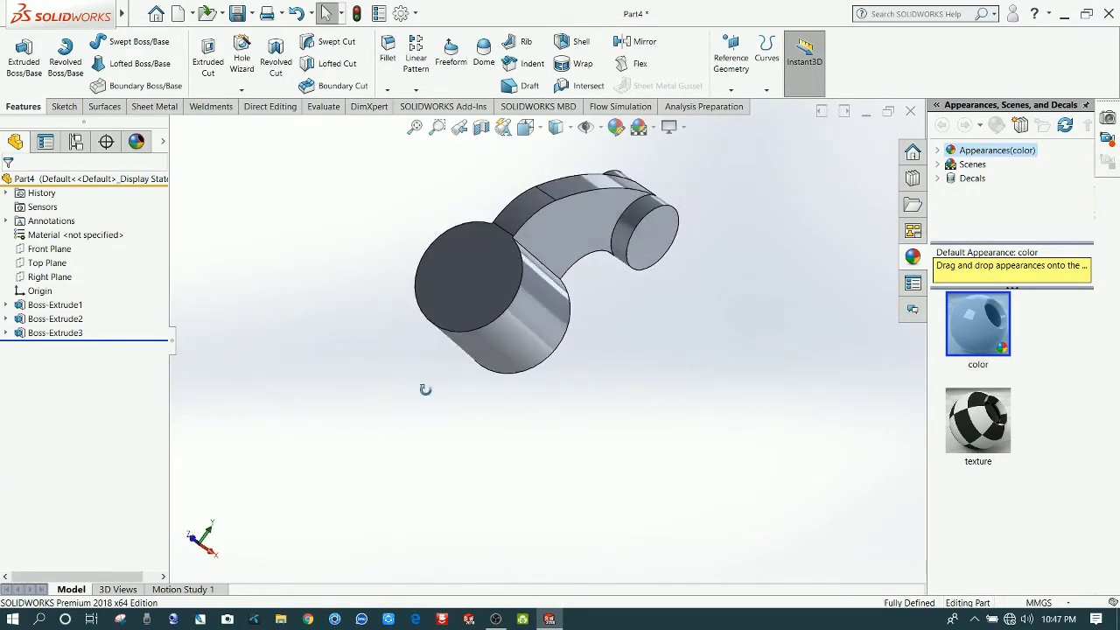
click(464, 293)
click(516, 261)
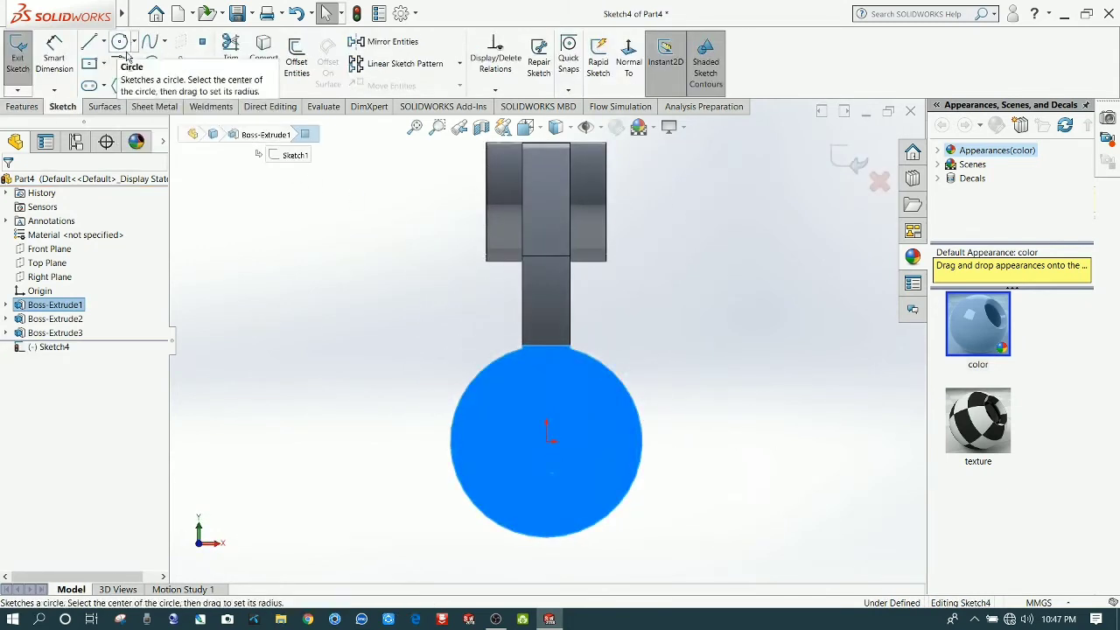
click(123, 45)
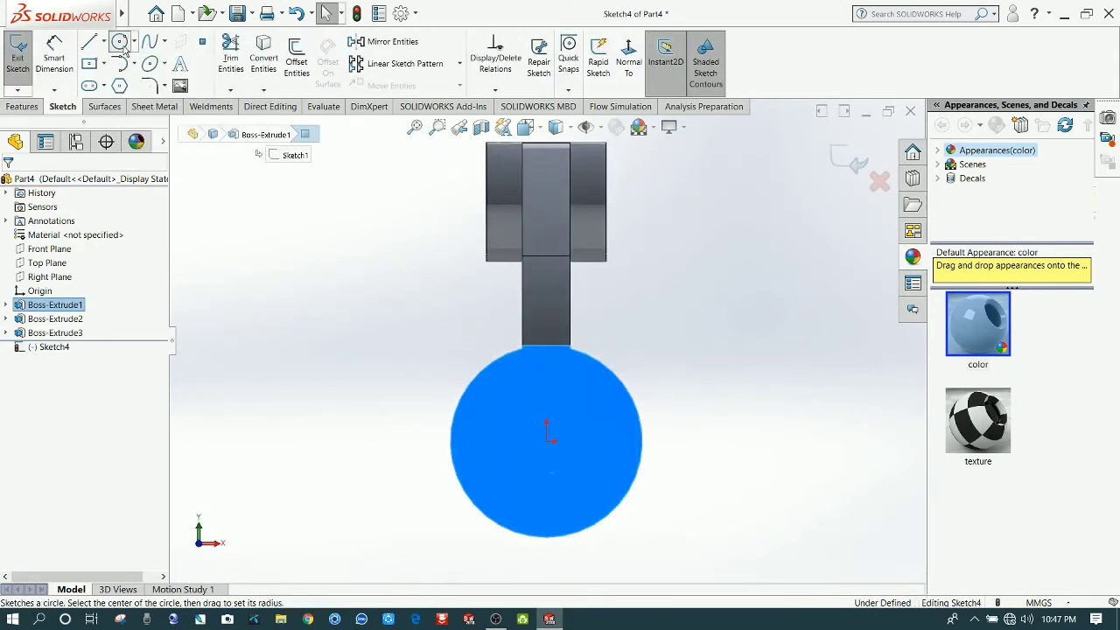
click(549, 436)
click(595, 411)
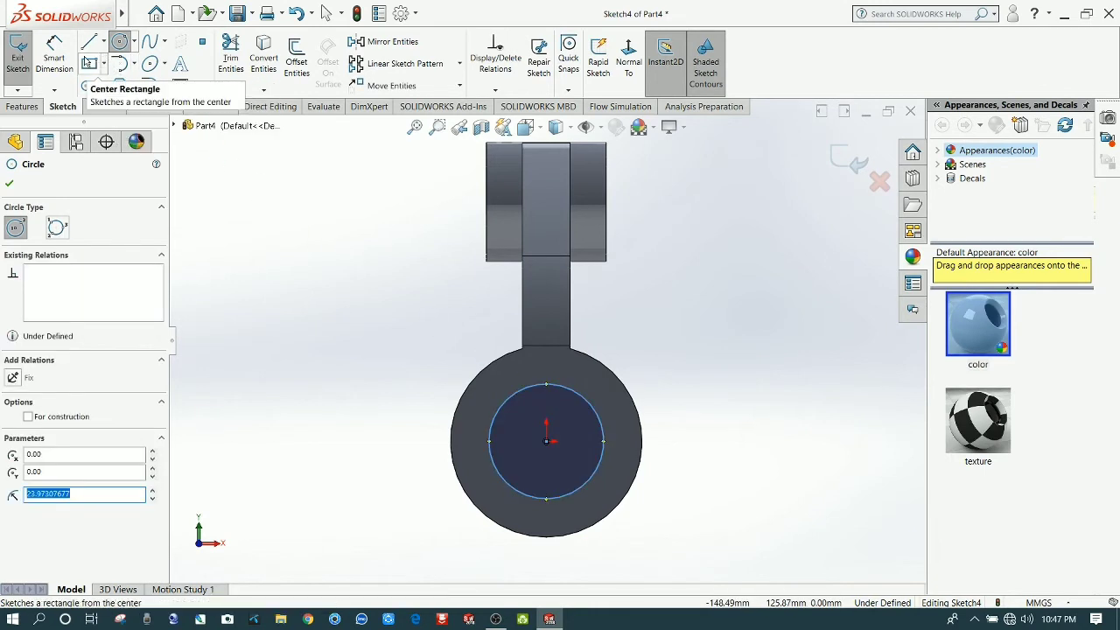
Dimension the circle's diameter to 50 mm and start an Extruded Cut from it.
click(60, 70)
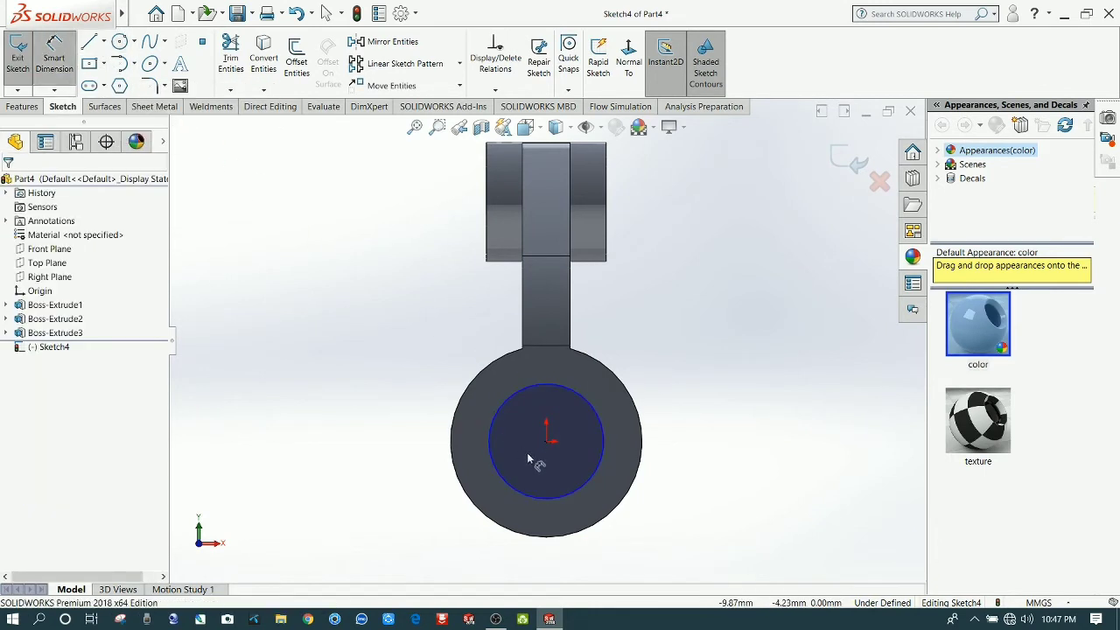
click(607, 467)
click(737, 432)
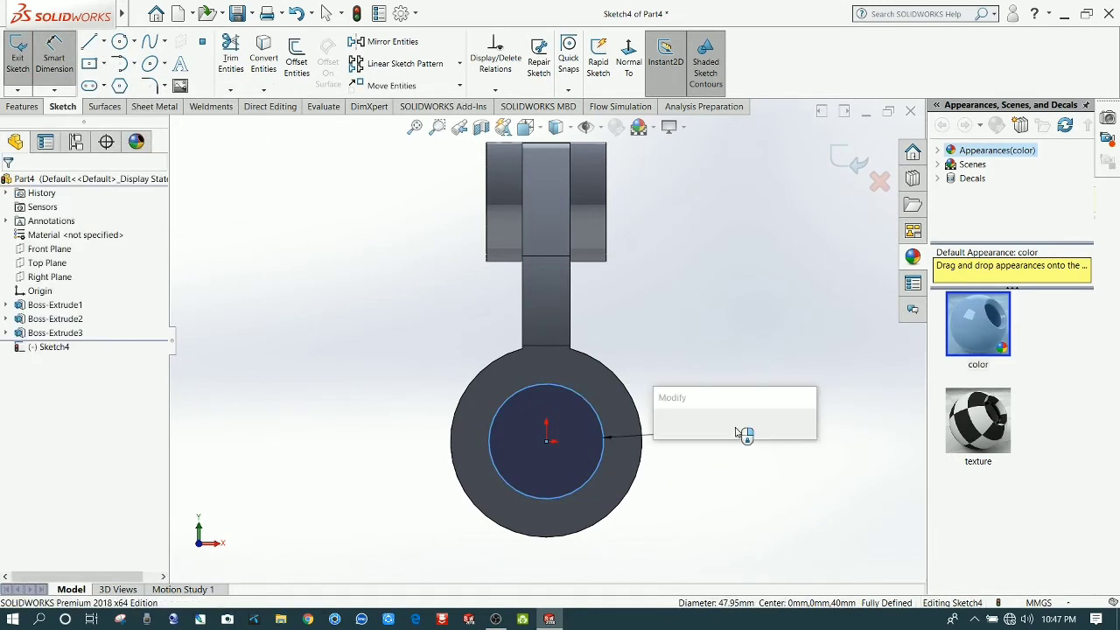
text(50)
key(Return)
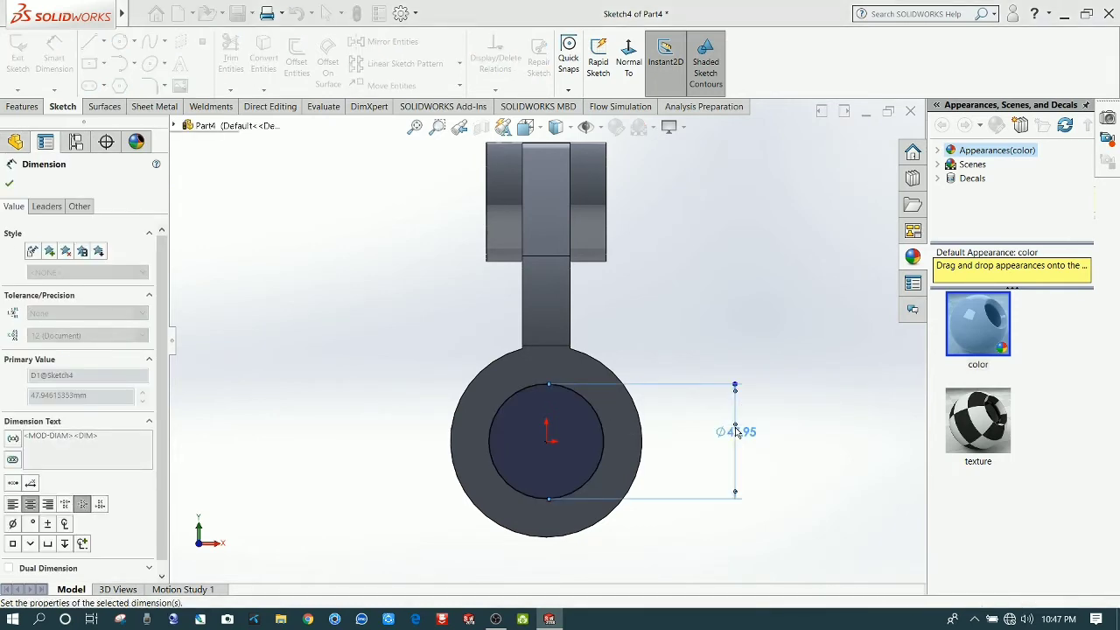
click(203, 310)
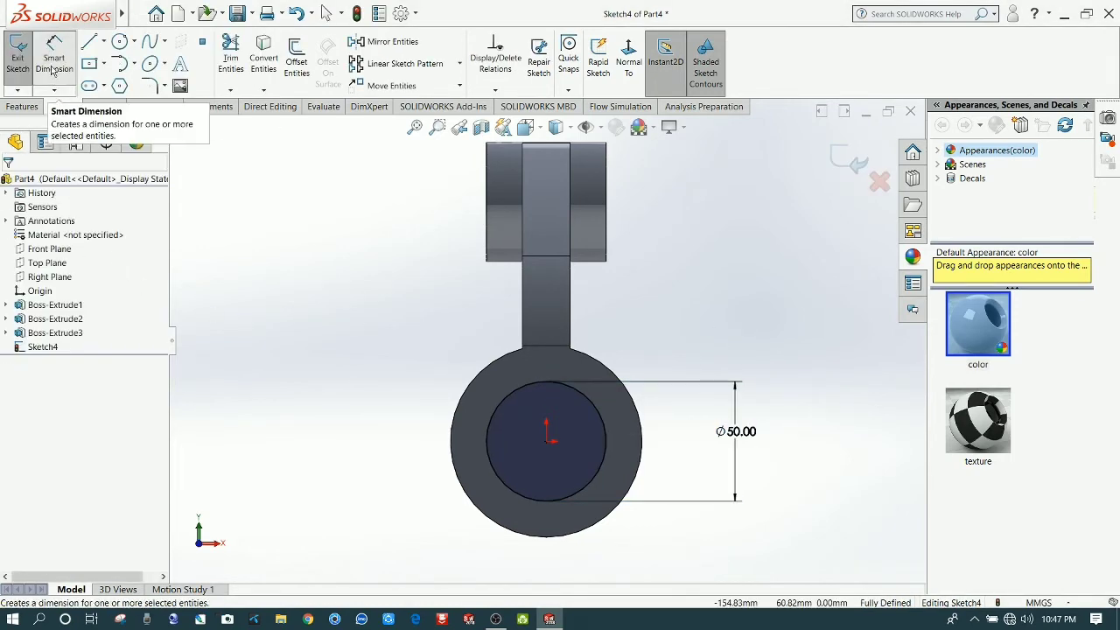
click(31, 108)
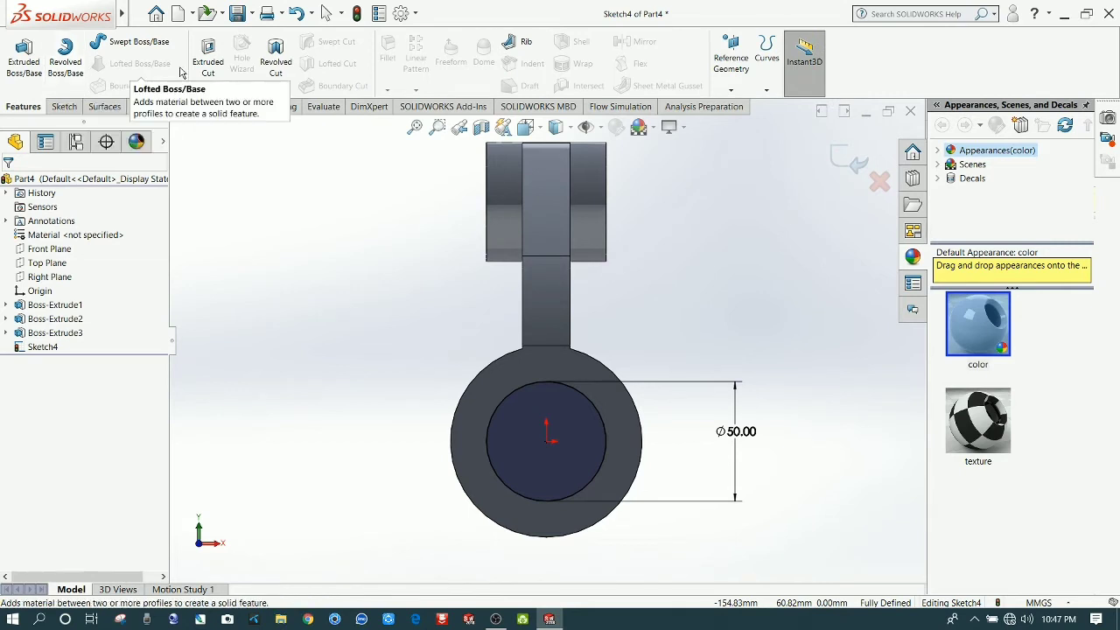
click(207, 54)
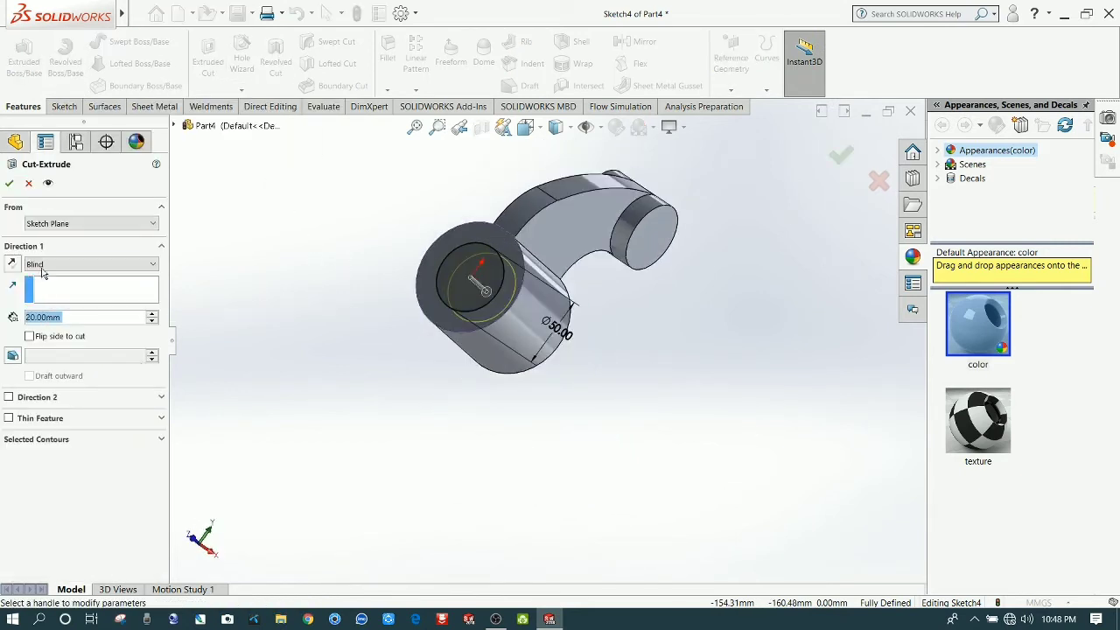
Set the Ø50 cut's end condition to Through All and accept it.
click(42, 265)
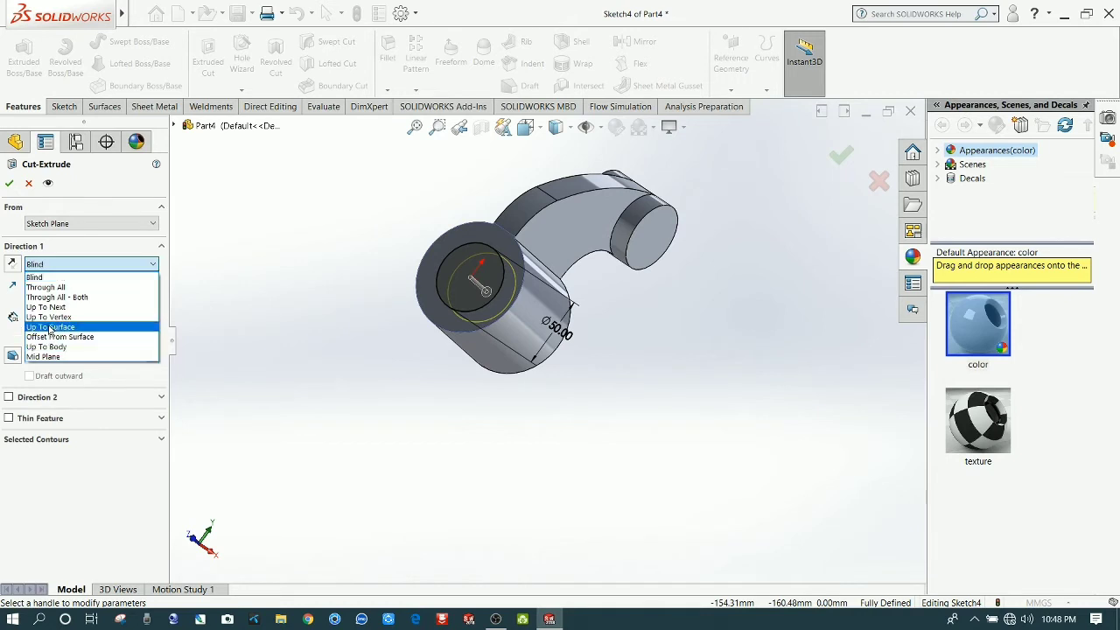
click(56, 288)
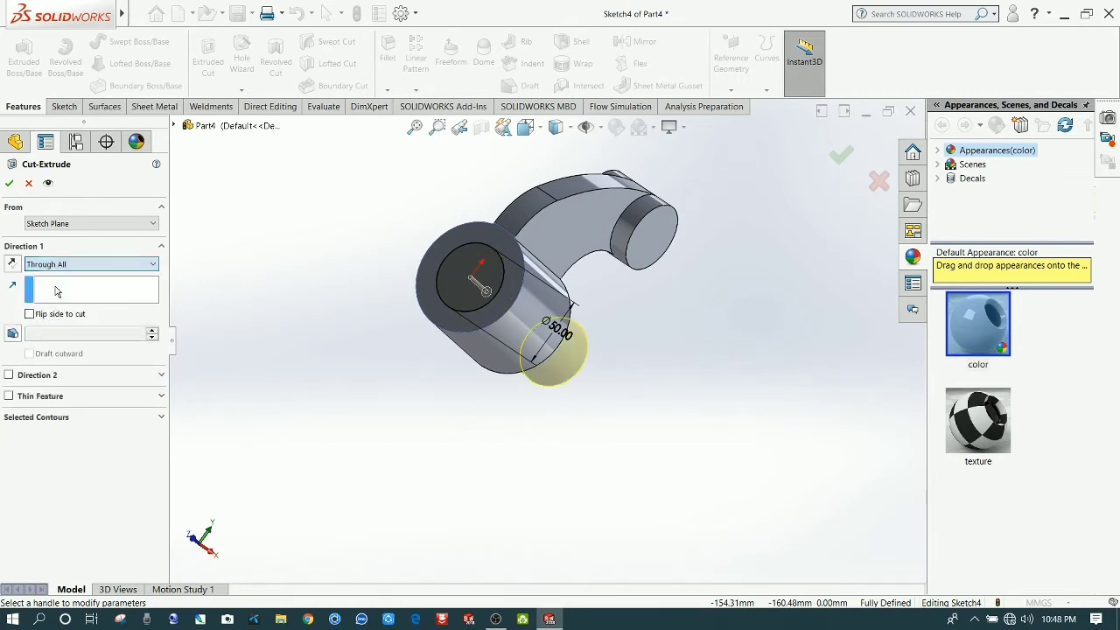
click(8, 185)
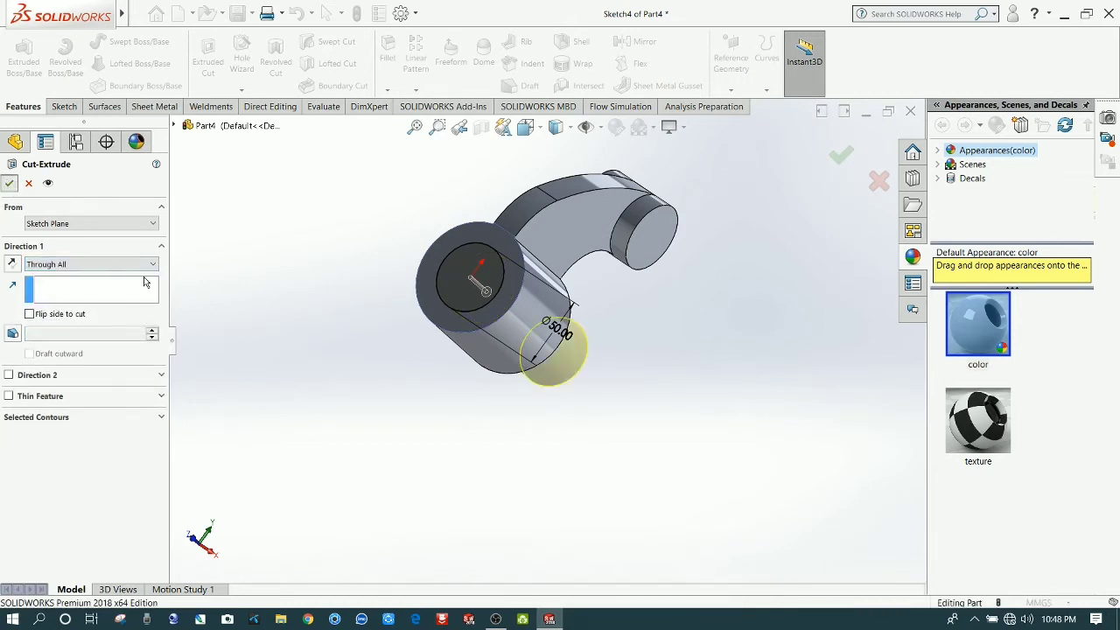
Start a sketch on the small boss and draw a circle at its centre.
click(636, 241)
click(692, 183)
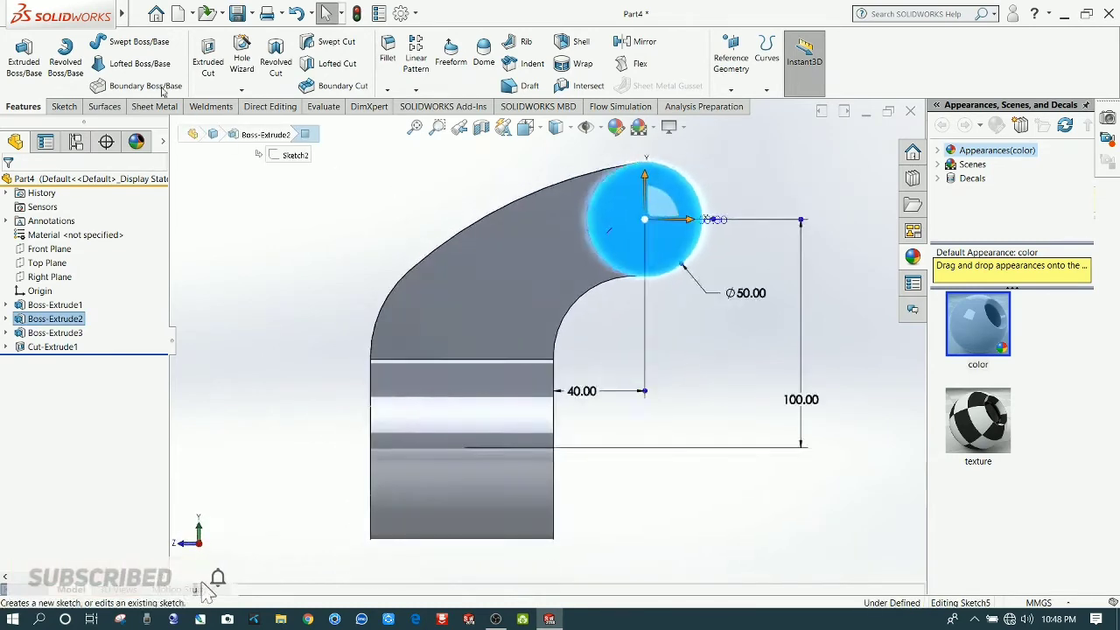
click(119, 41)
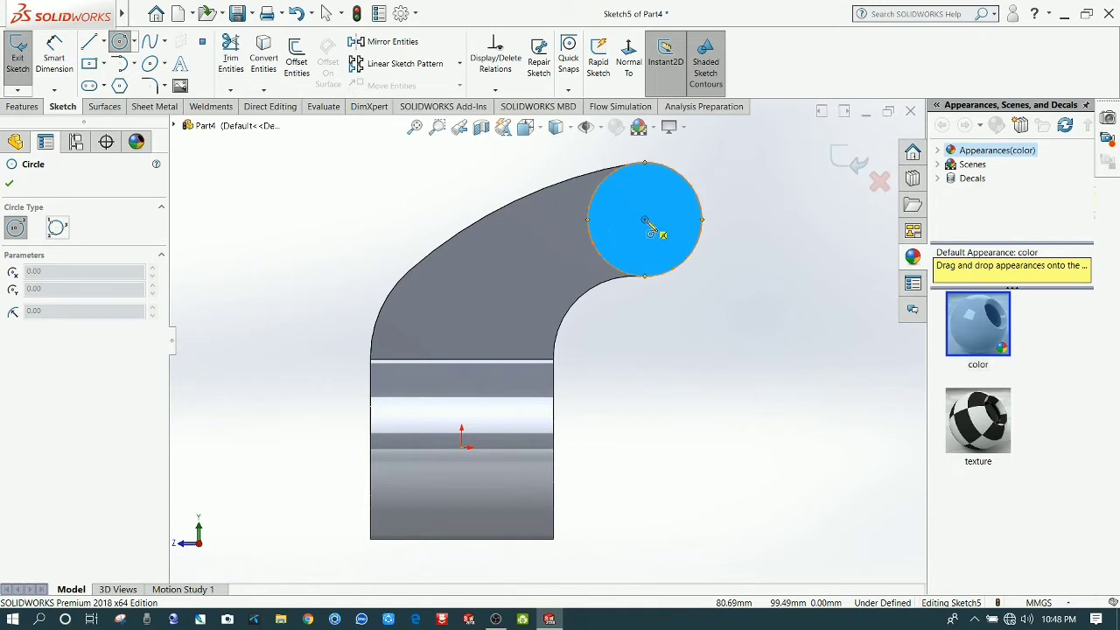
click(645, 220)
click(663, 185)
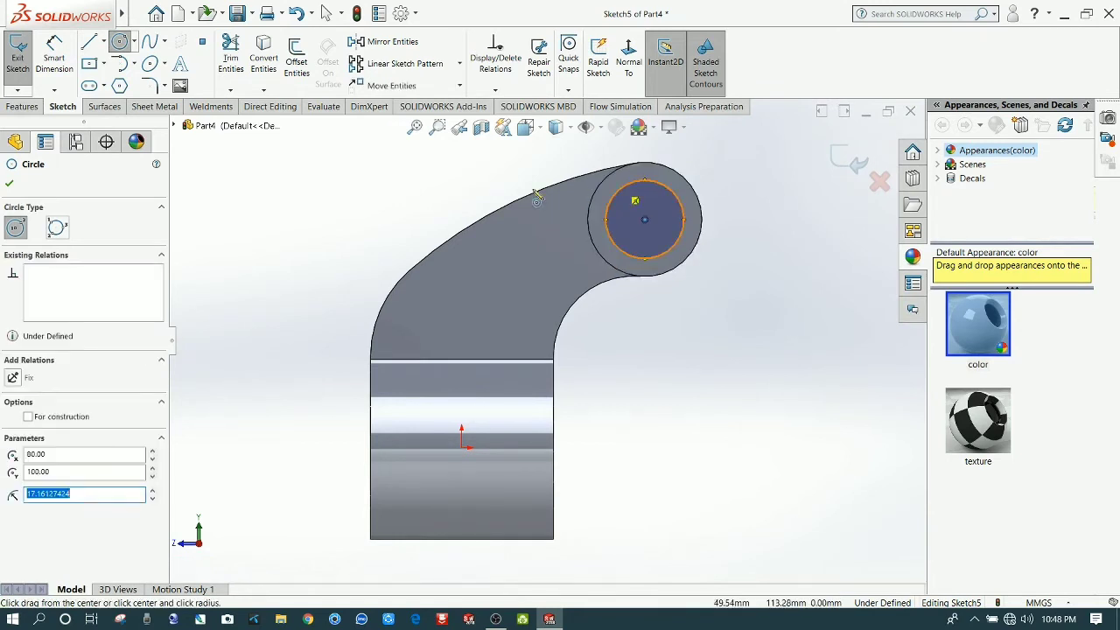
Dimension the small boss circle's diameter to 30 mm.
click(54, 54)
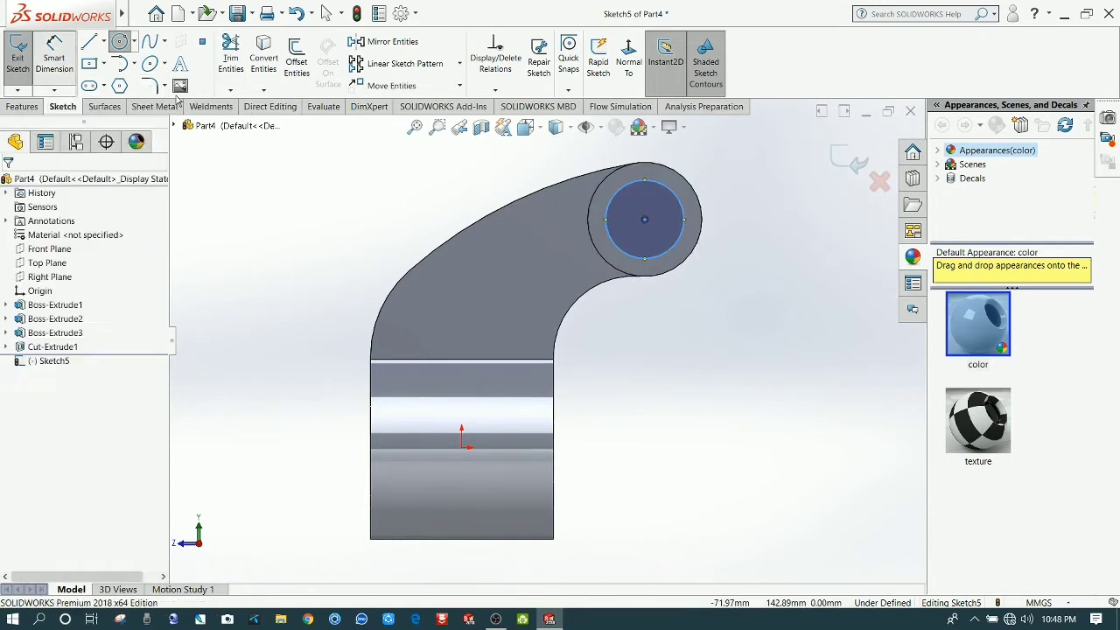
click(672, 251)
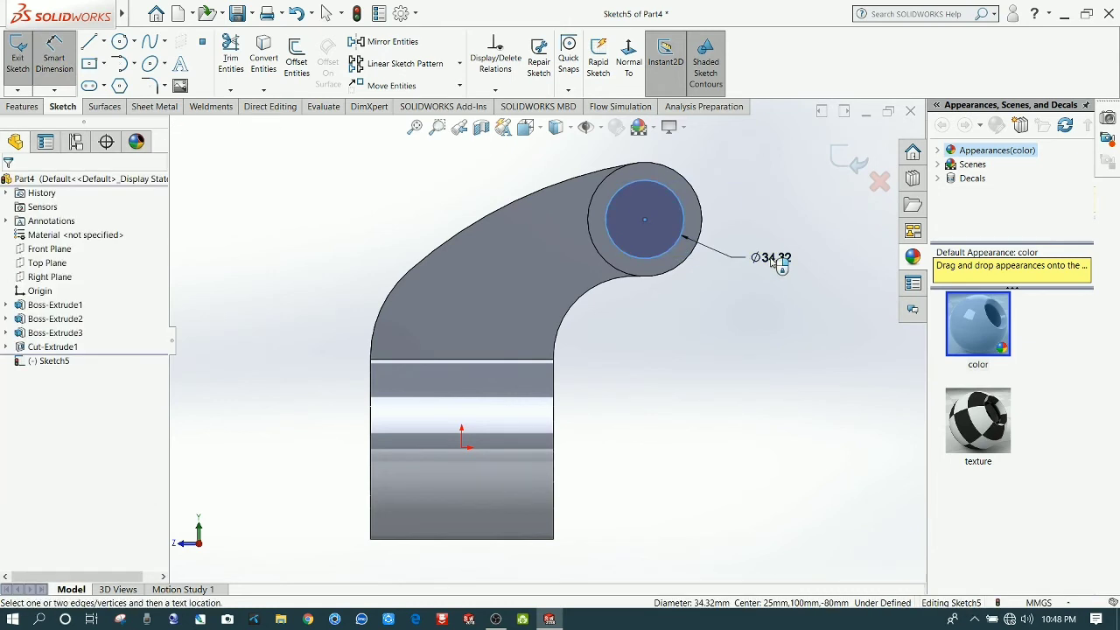
click(773, 264)
text(30)
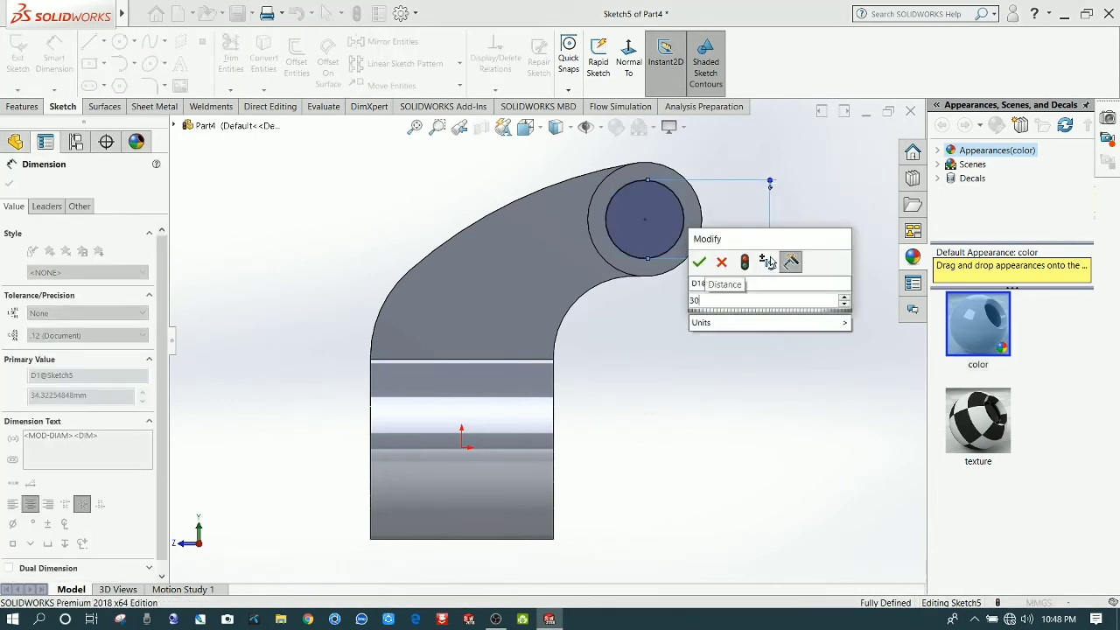
key(Return)
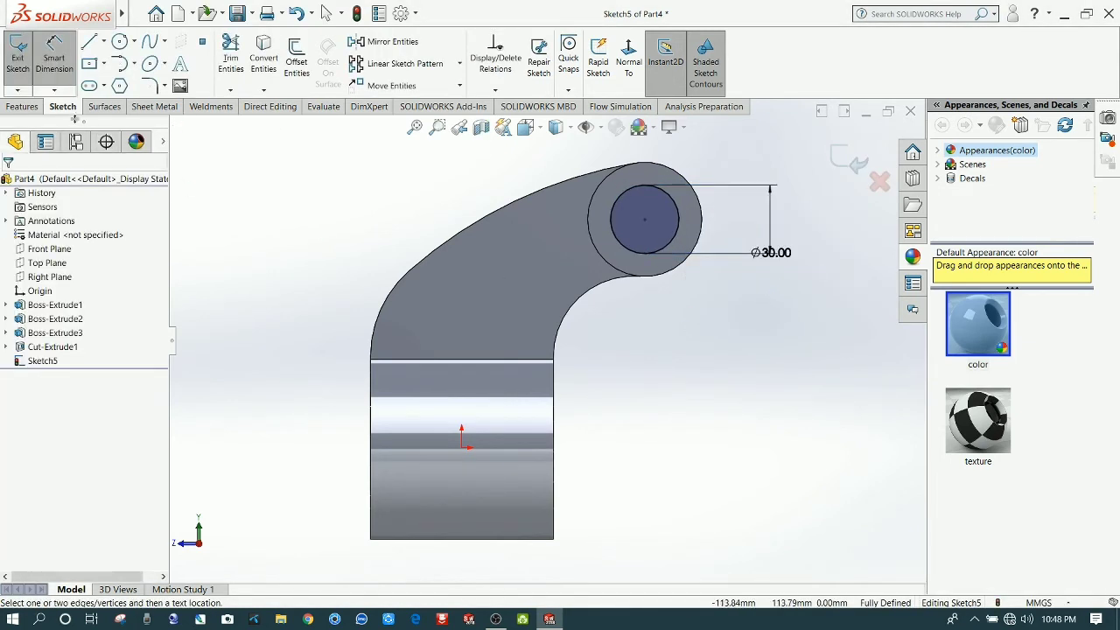
click(22, 106)
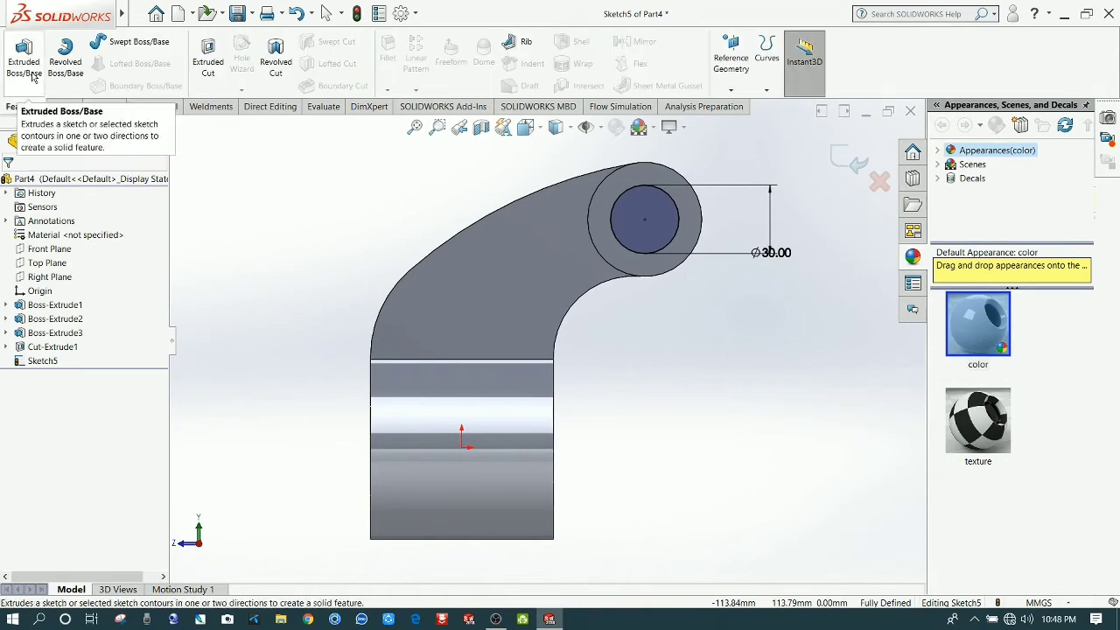
Extrude-cut the Ø30 circle Through All to bore out the small boss.
click(207, 63)
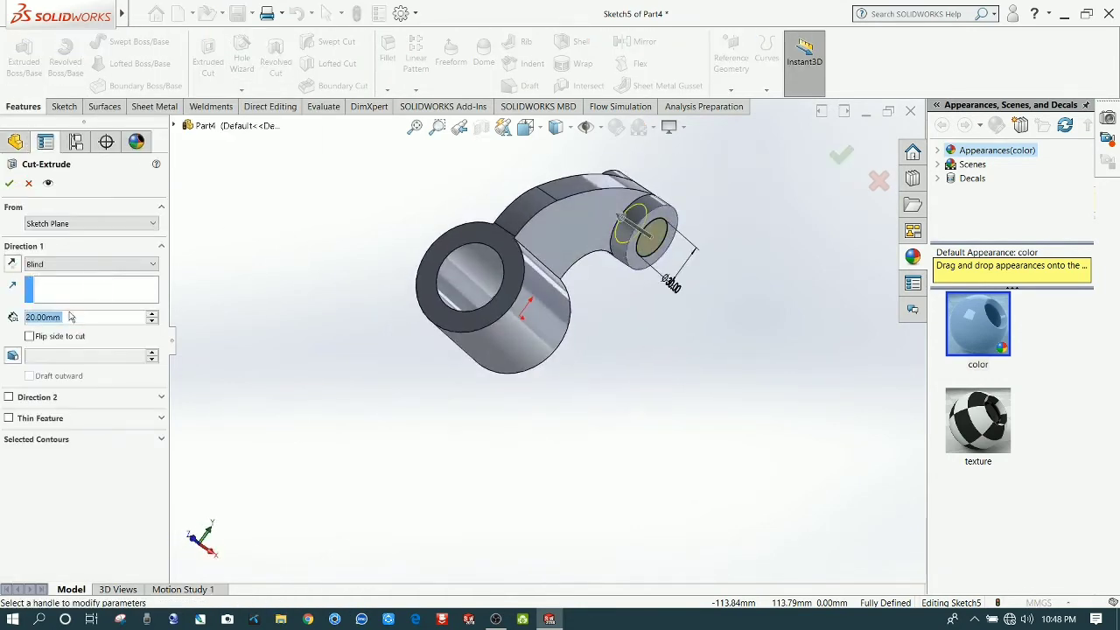
click(75, 265)
click(78, 281)
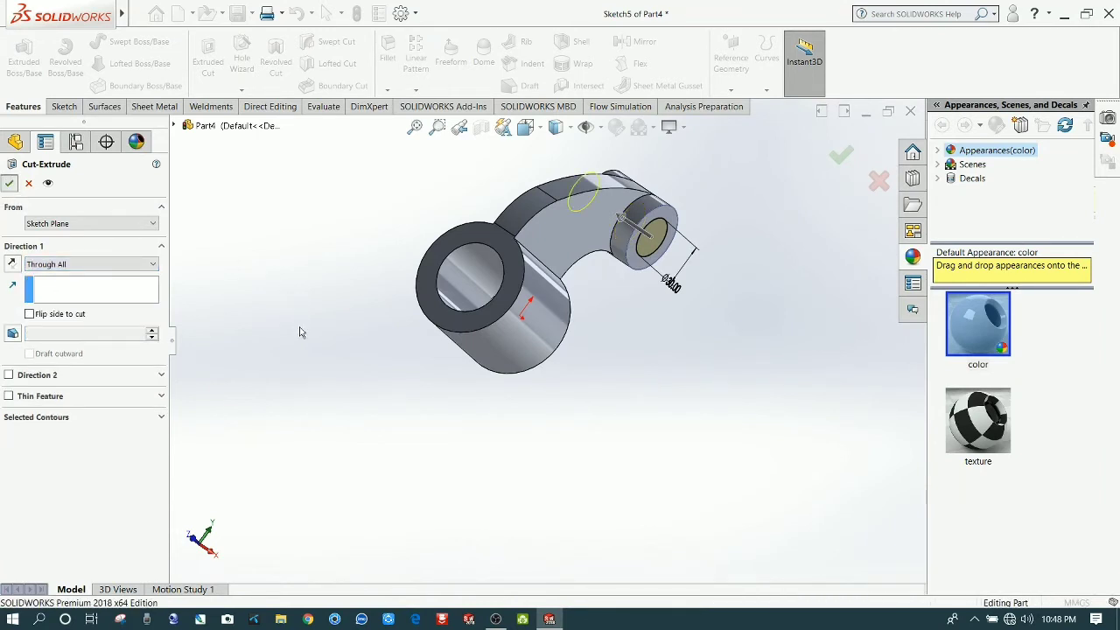
key(Return)
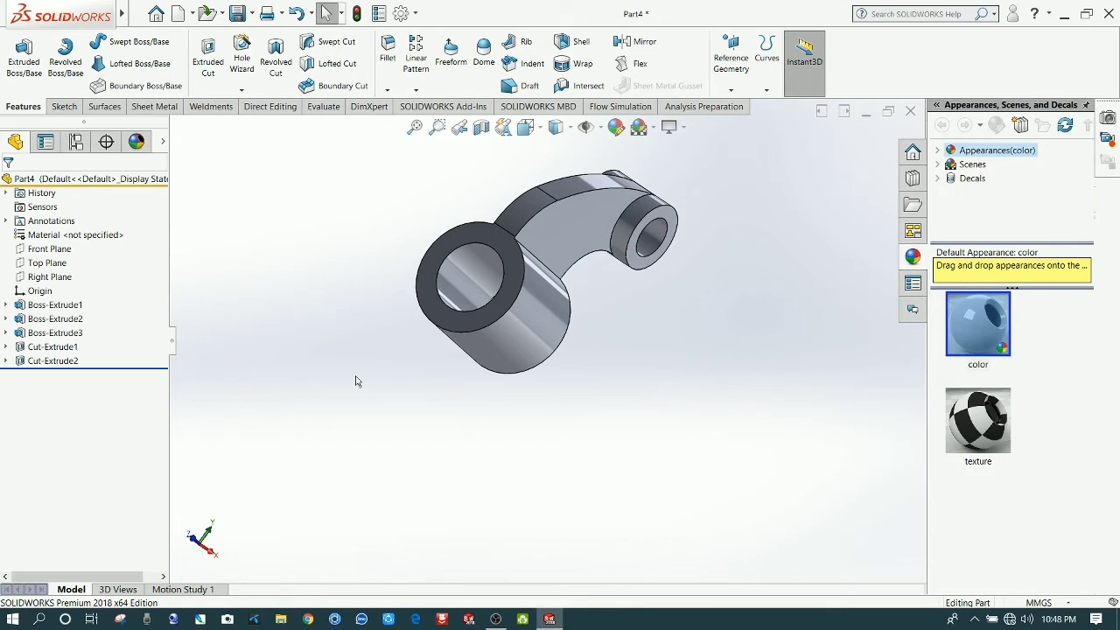
Fillet both edges where the arm meets the large boss with a 50 mm radius.
click(387, 48)
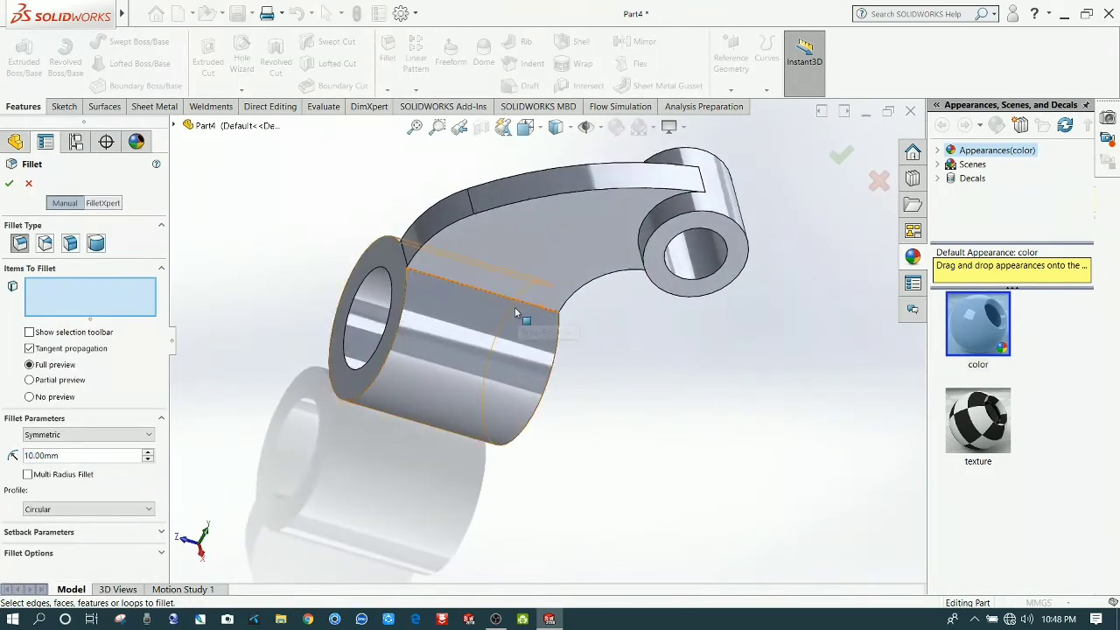
click(515, 305)
middle_drag(280, 274, 560, 310)
click(541, 300)
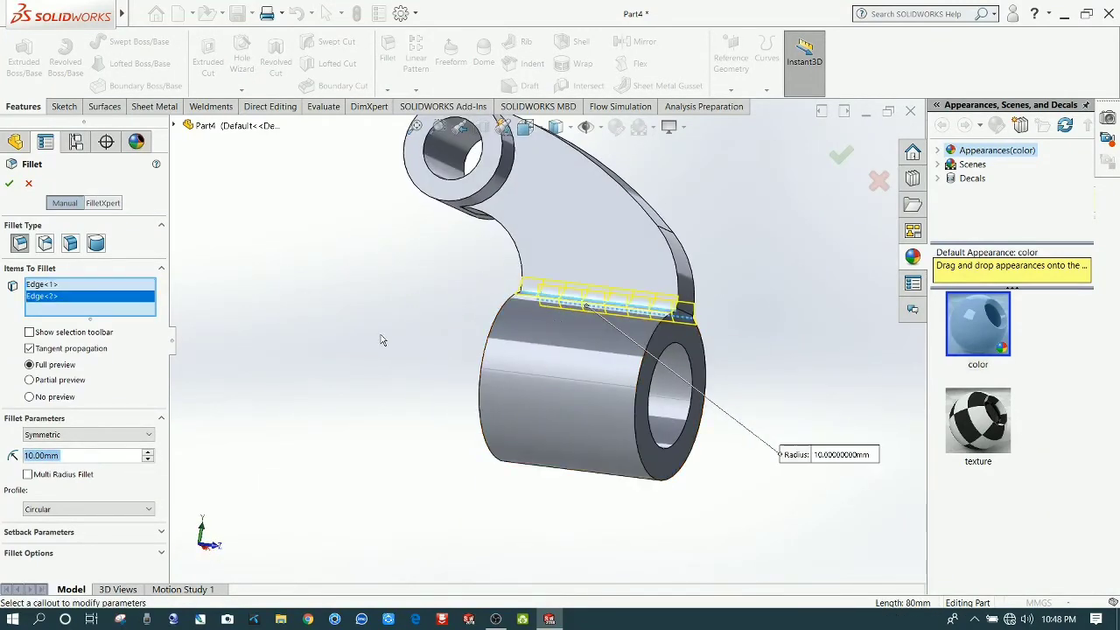
text(50)
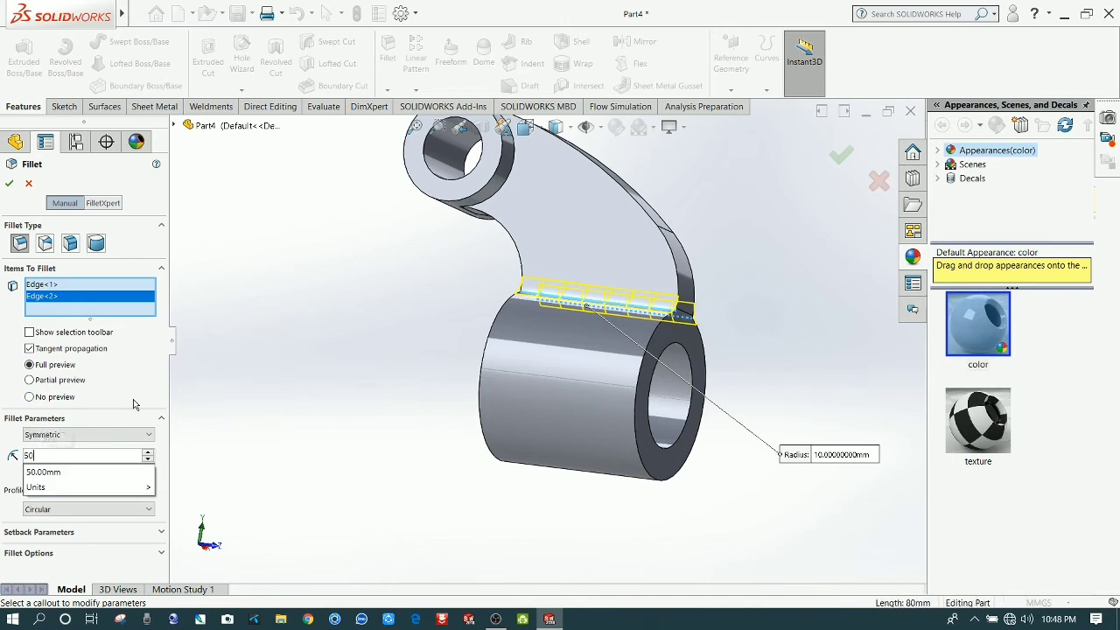
key(Return)
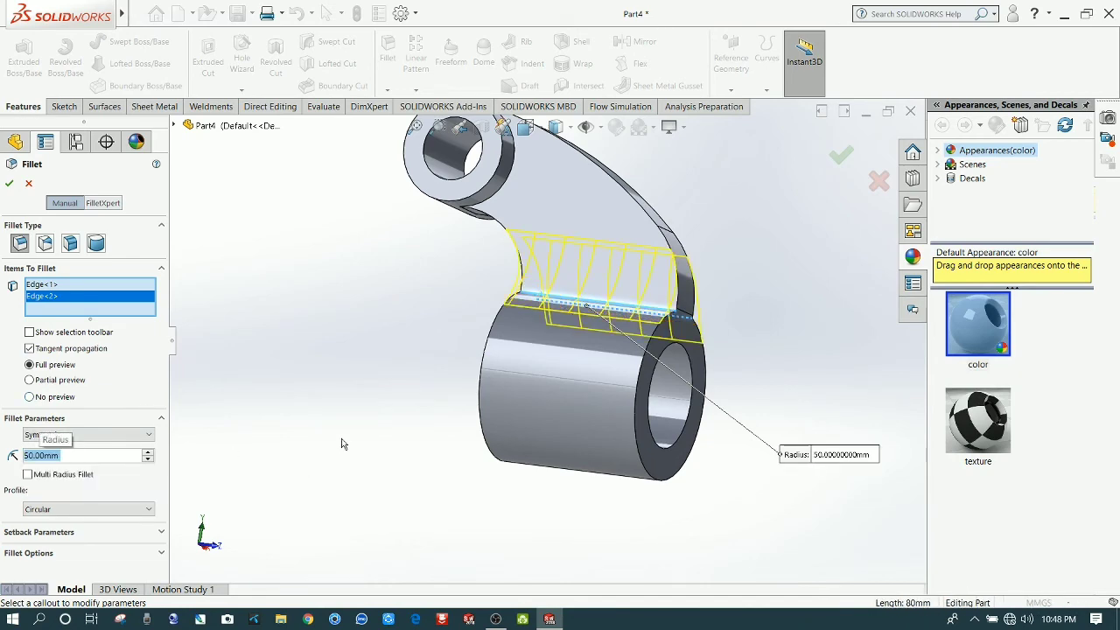
key(Left)
key(Left)
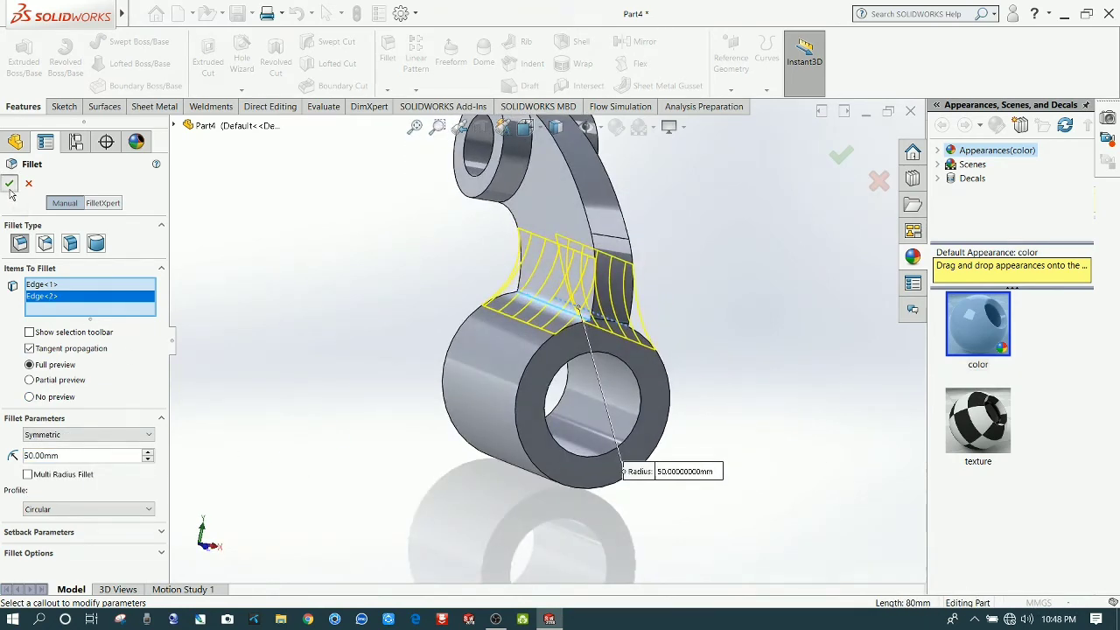
click(9, 185)
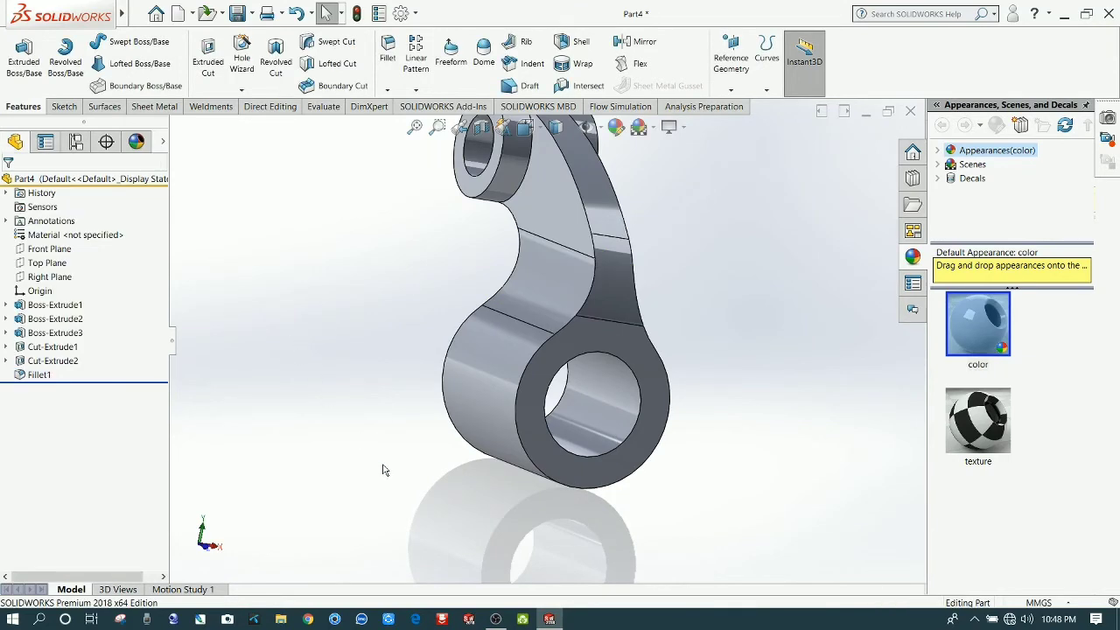
mouse_move(392, 472)
middle_down()
mouse_move(300, 393)
mouse_move(302, 340)
middle_up()
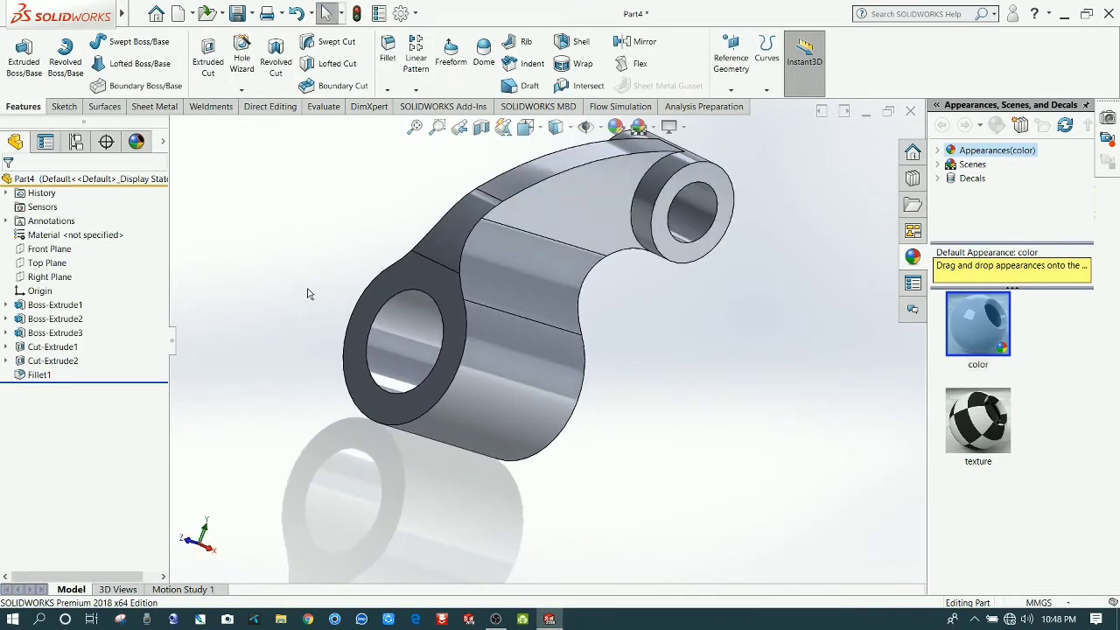
Apply a 4 mm fillet to the large and small bosses' cylindrical faces.
click(391, 54)
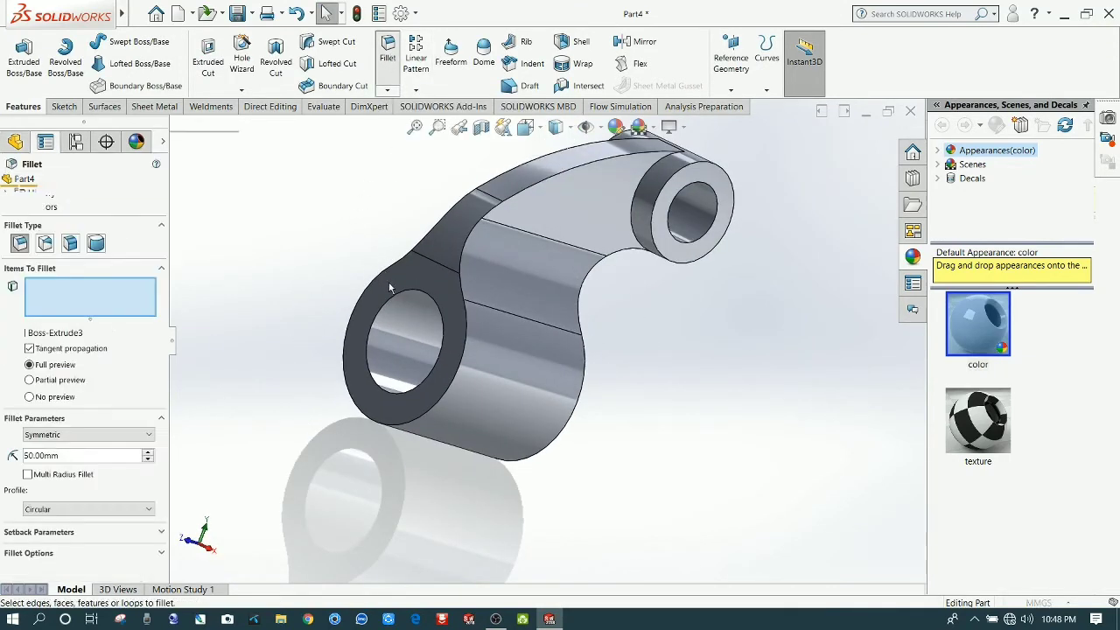
click(493, 385)
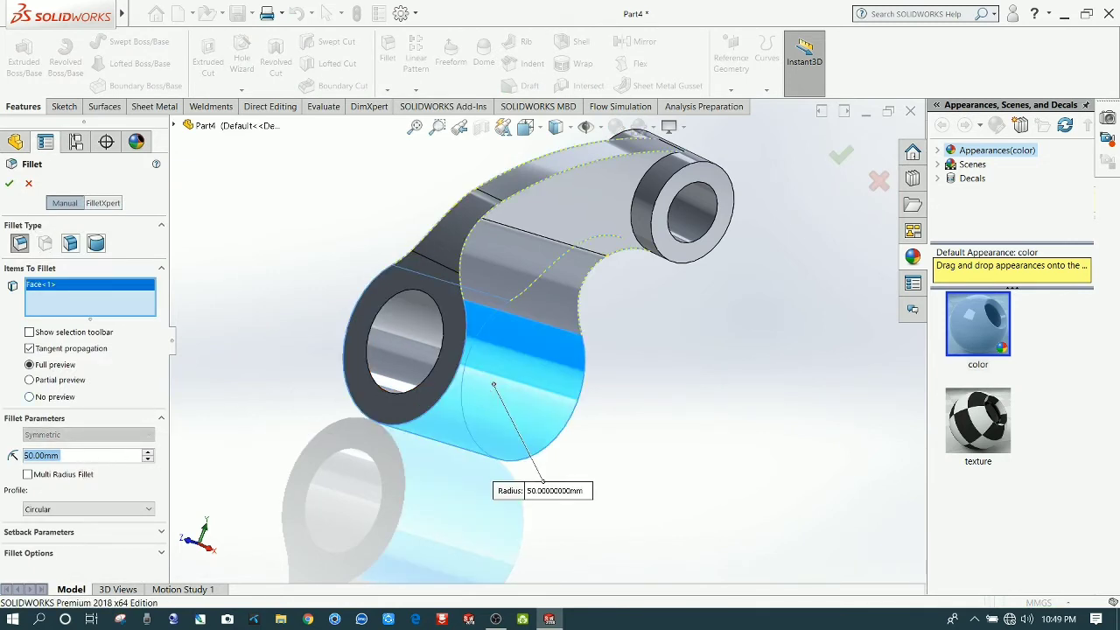
text(4)
key(Return)
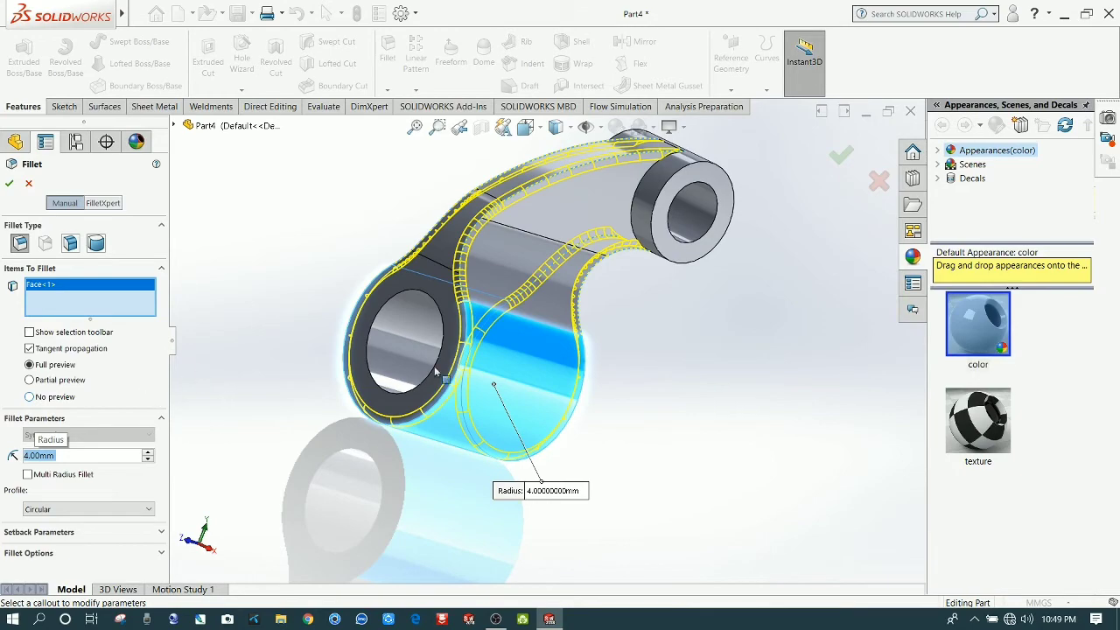
click(685, 180)
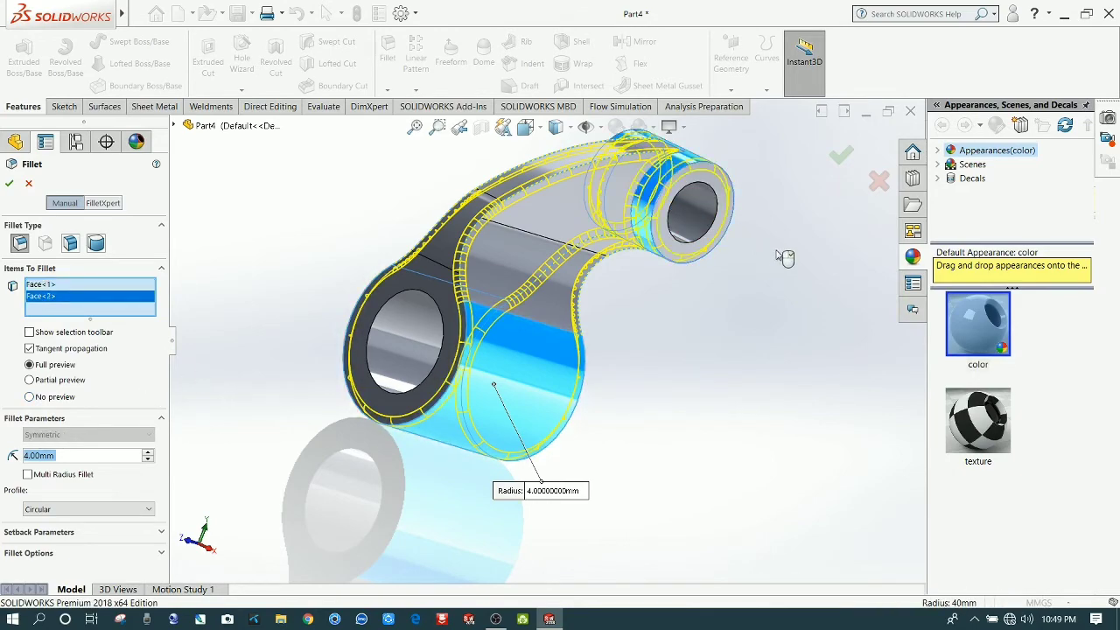
mouse_move(783, 257)
middle_down()
mouse_move(463, 487)
mouse_move(530, 387)
mouse_move(674, 376)
mouse_move(750, 385)
mouse_move(820, 301)
mouse_move(817, 375)
middle_up()
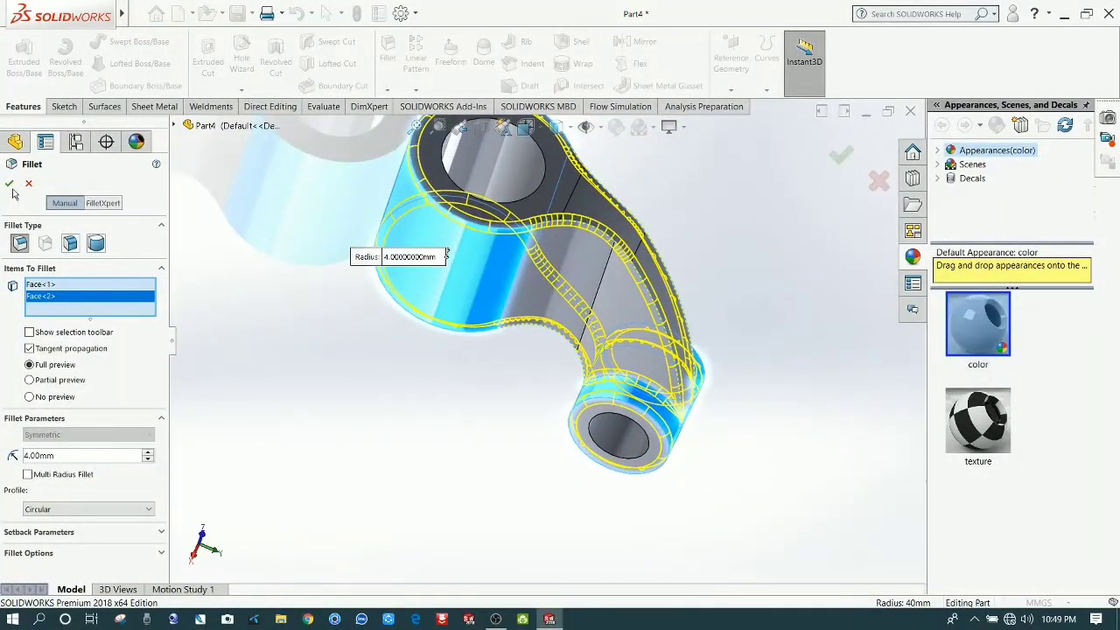
right_click(364, 403)
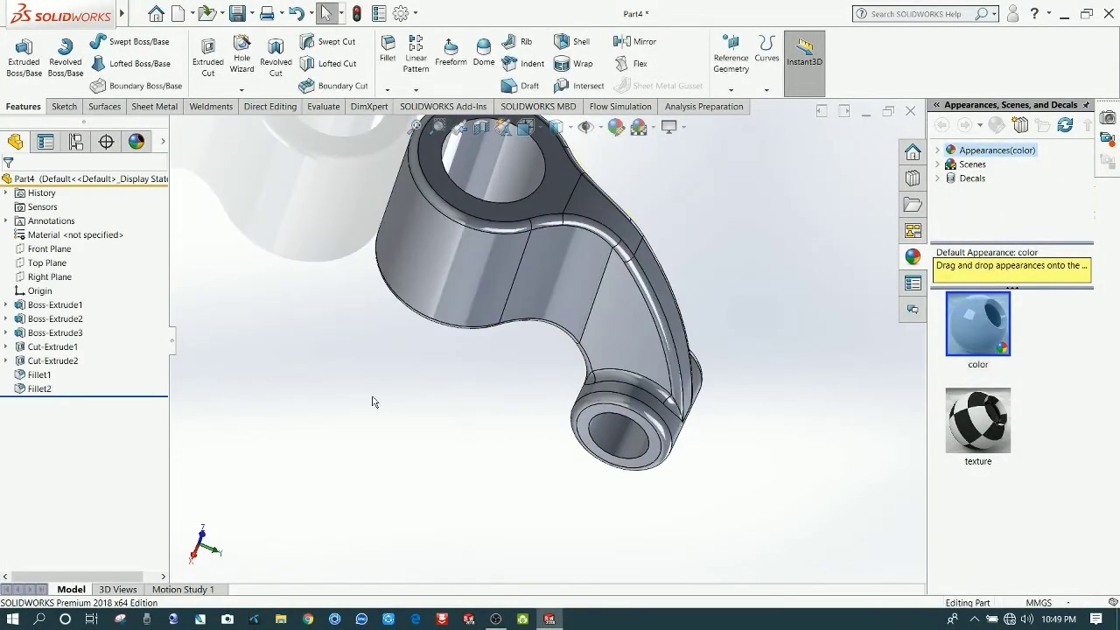
mouse_move(363, 402)
middle_down()
mouse_move(308, 357)
mouse_move(365, 389)
mouse_move(370, 418)
middle_up()
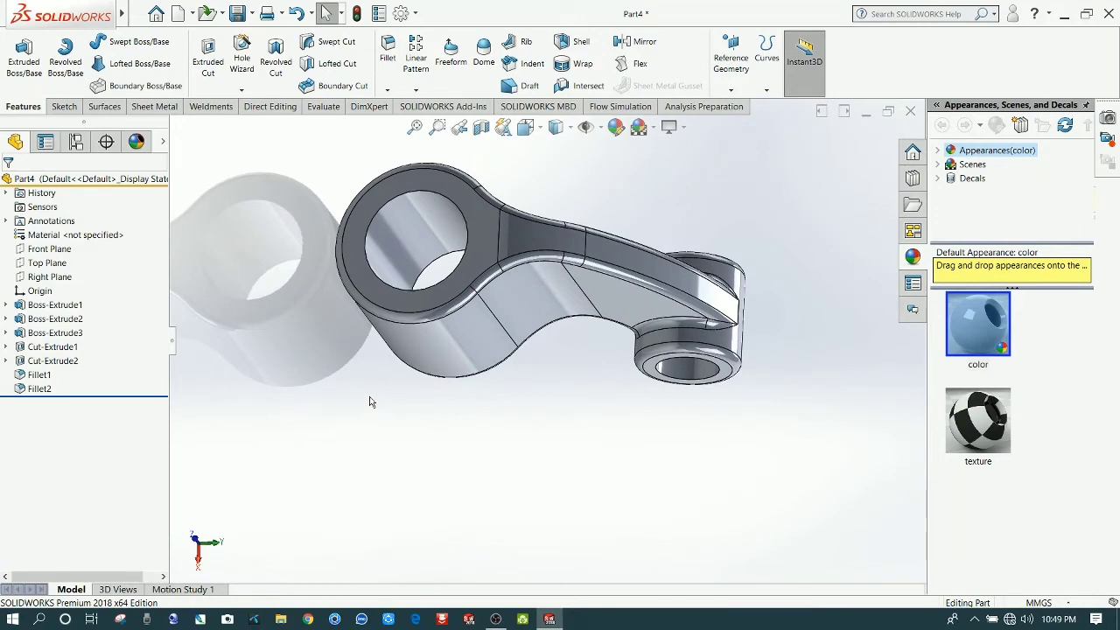
click(482, 238)
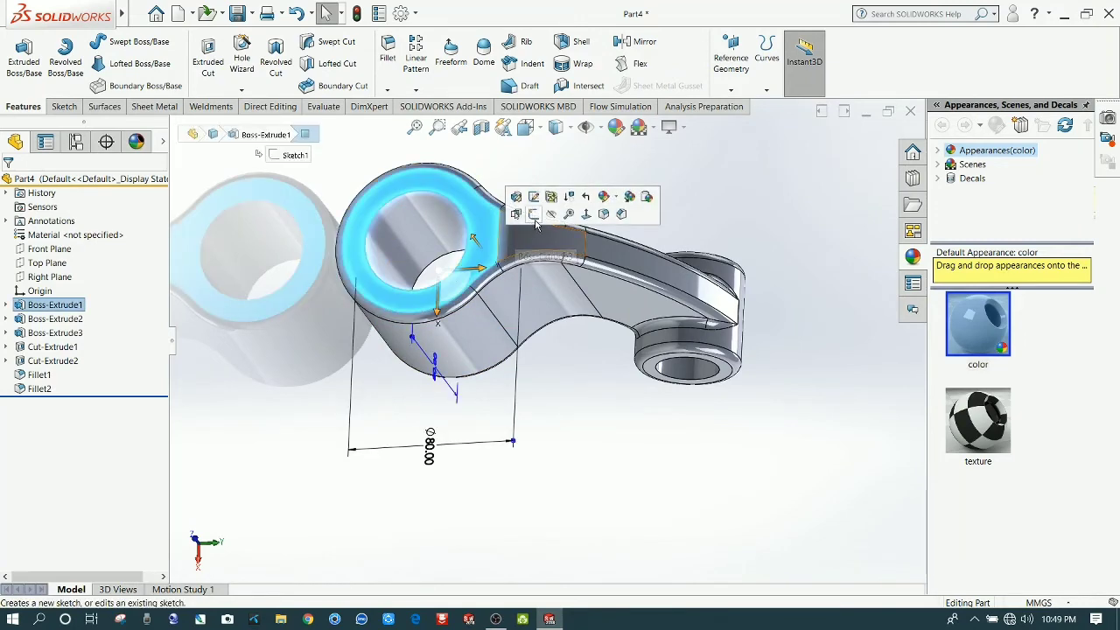
Sketch on the large boss face a vertical centreline rising from the bore's centre.
click(534, 217)
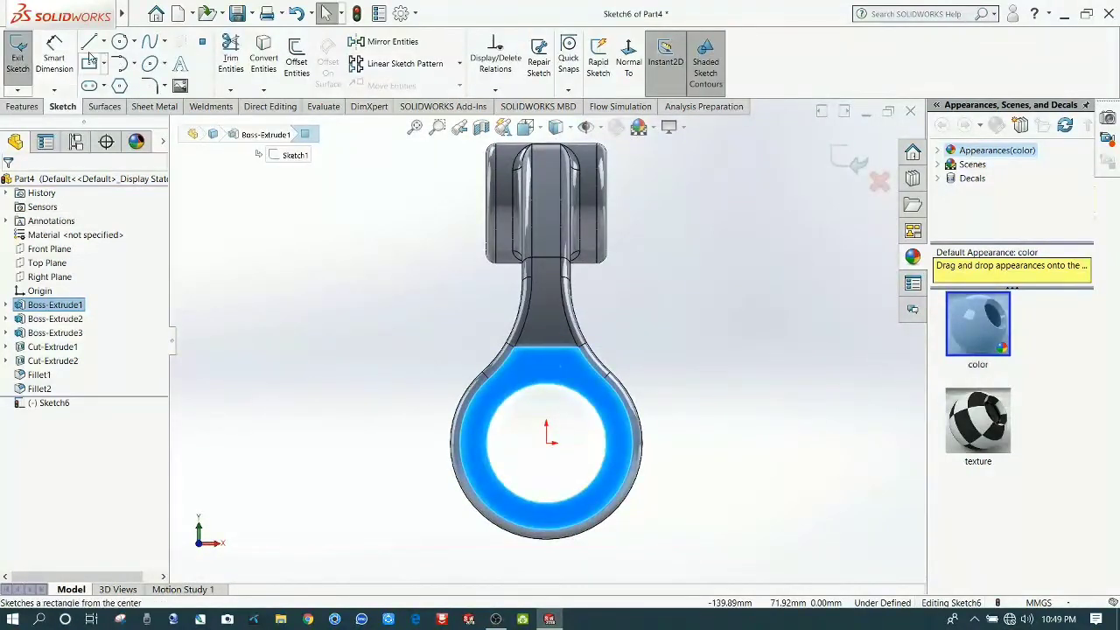
click(103, 41)
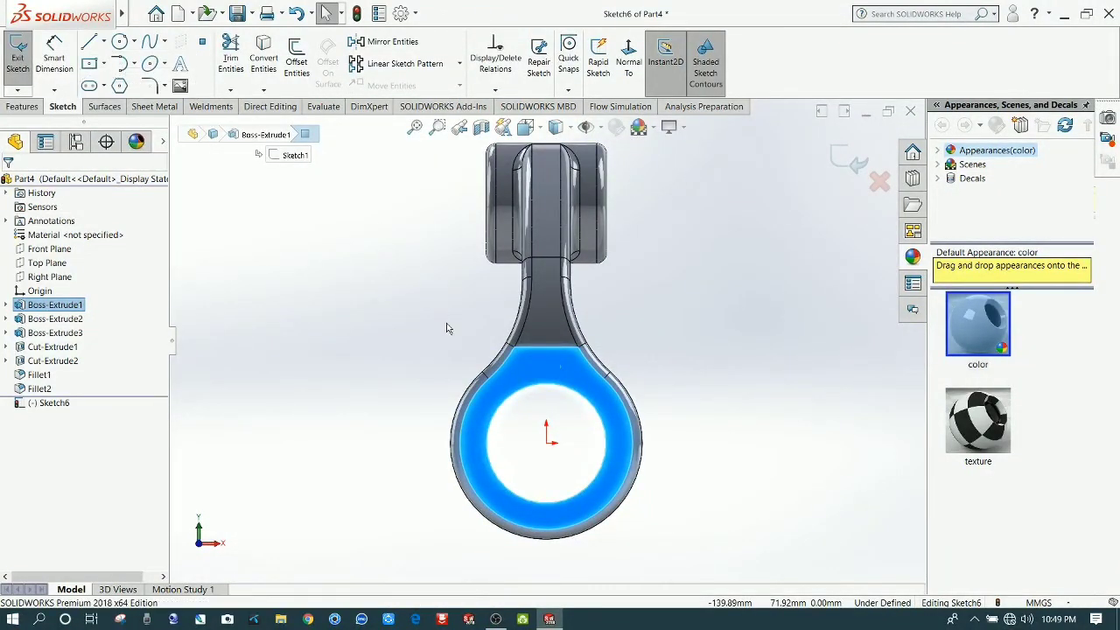
click(546, 442)
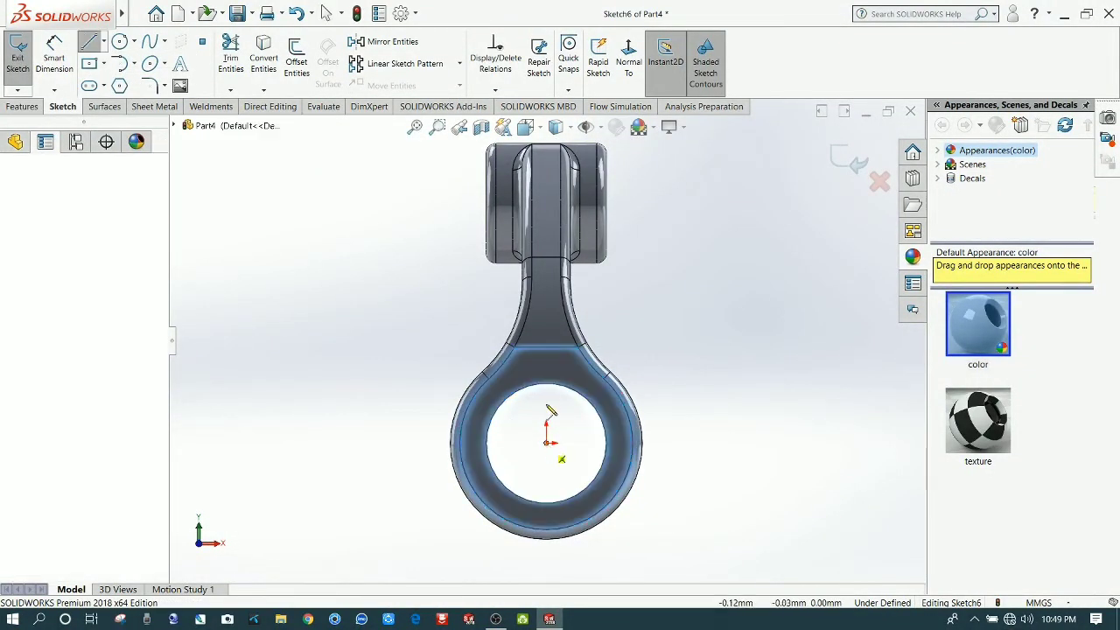
click(548, 295)
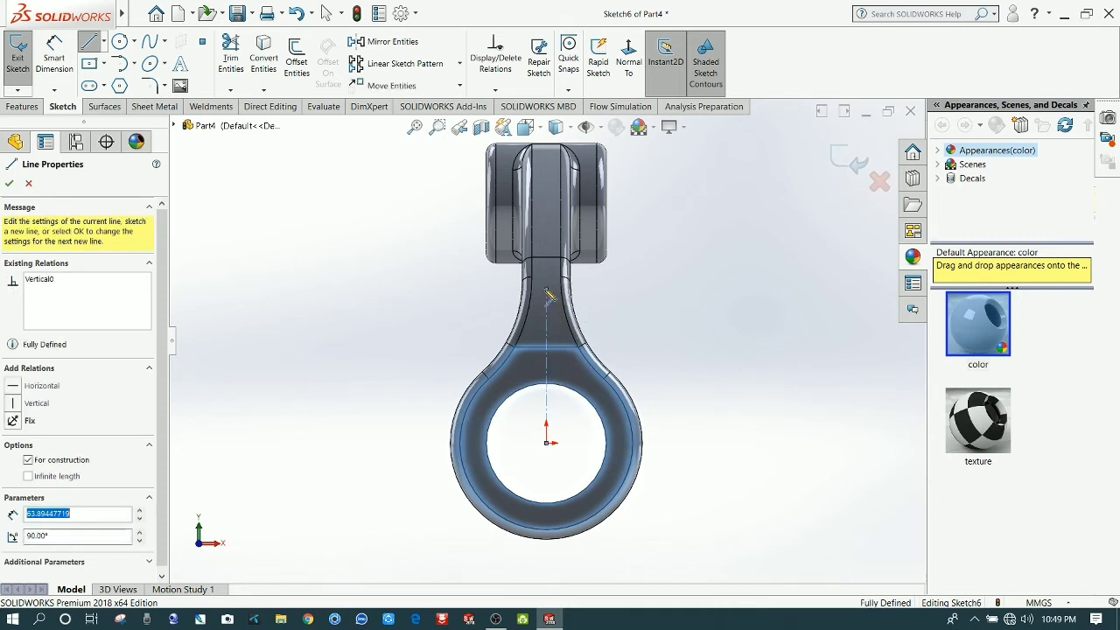
right_click(604, 293)
click(639, 317)
key(Escape)
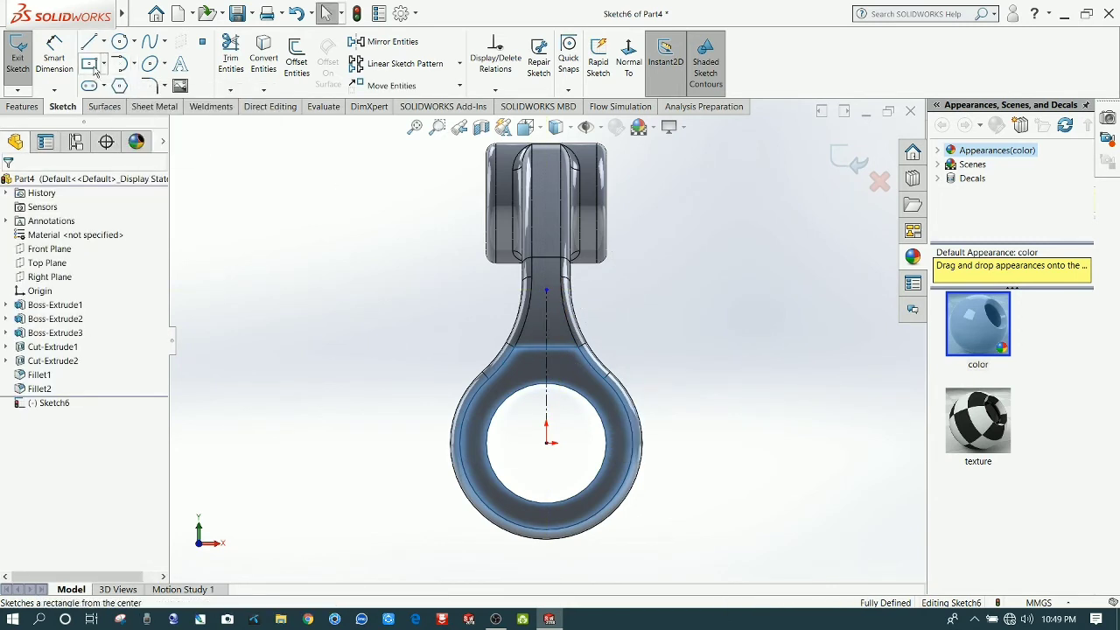
Draw a small centre rectangle on the centreline at the bore's top edge.
click(88, 63)
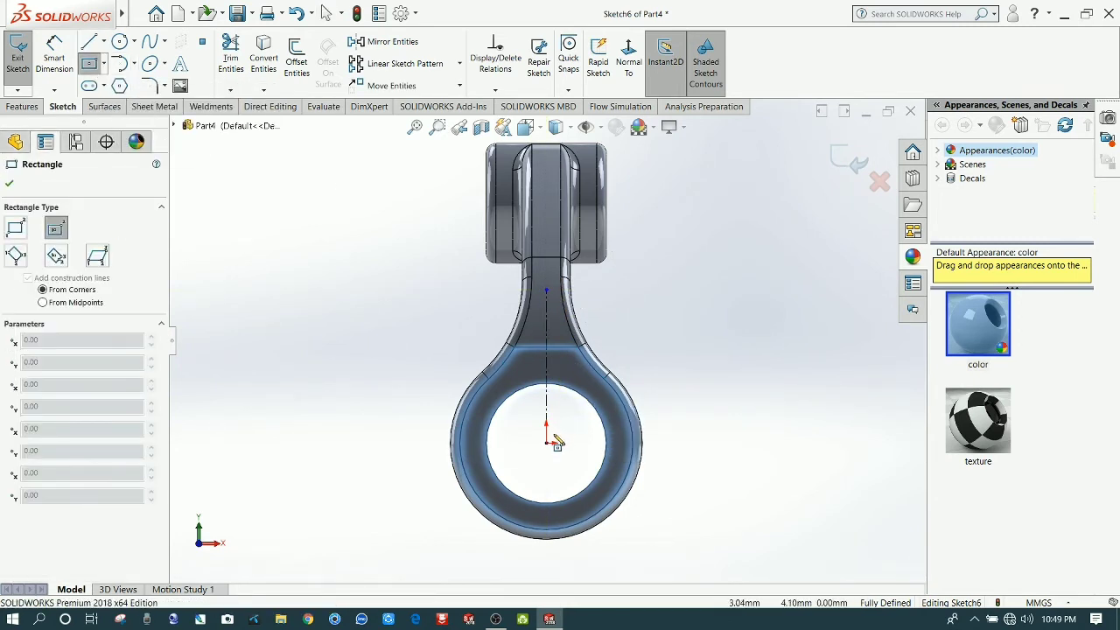
click(551, 381)
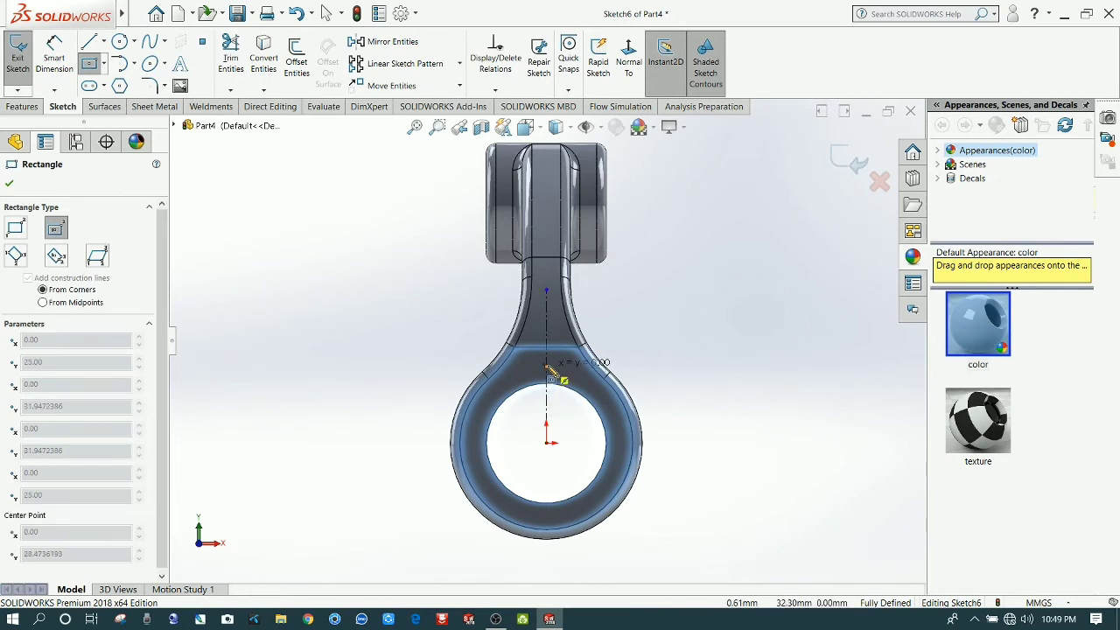
click(554, 367)
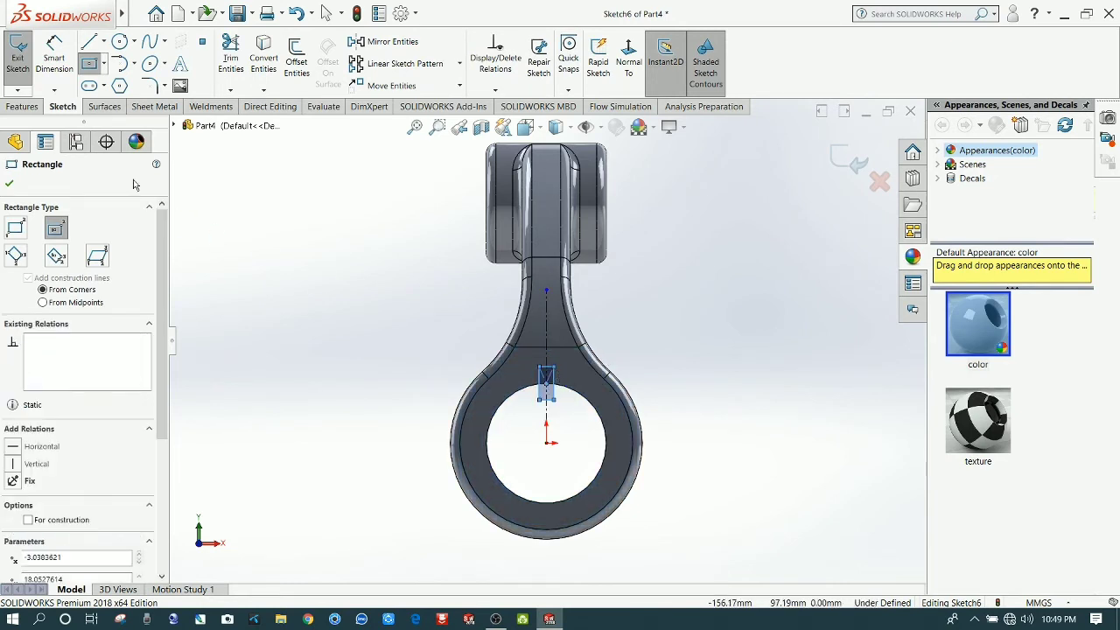
Dimension the keyway rectangle's width to 14 mm.
click(54, 54)
scroll(515, 414, down, 2)
scroll(525, 385, down, 2)
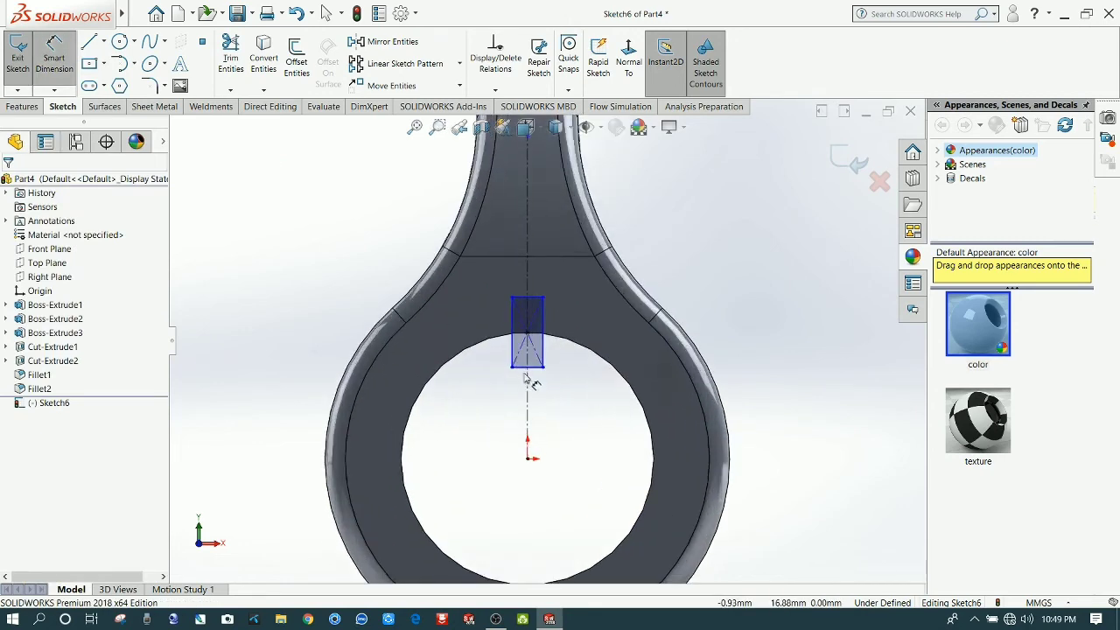
click(547, 367)
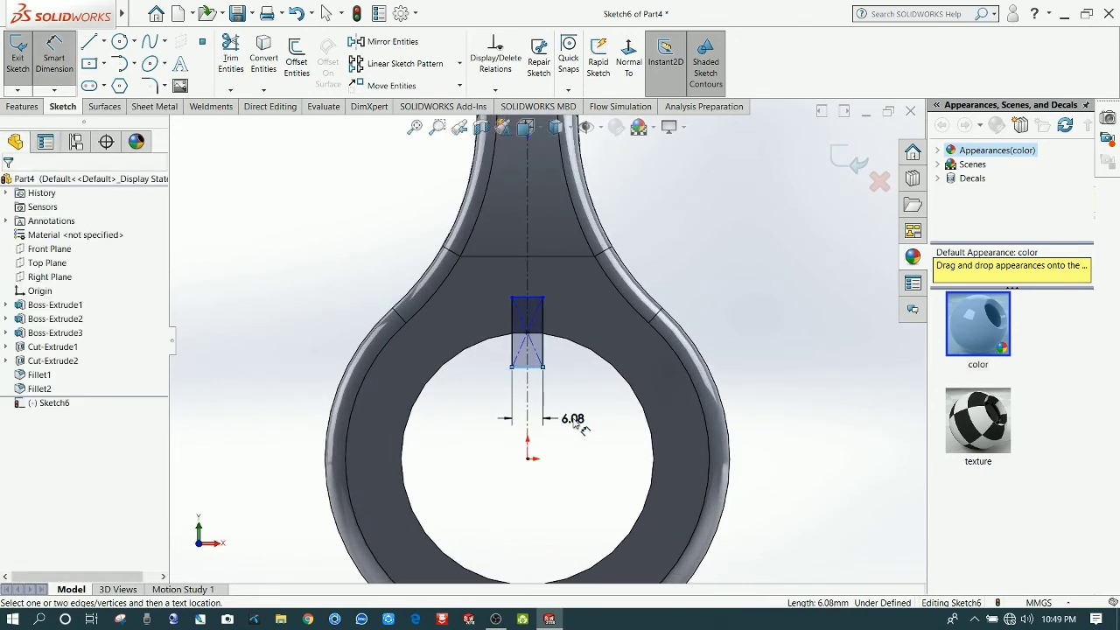
click(578, 422)
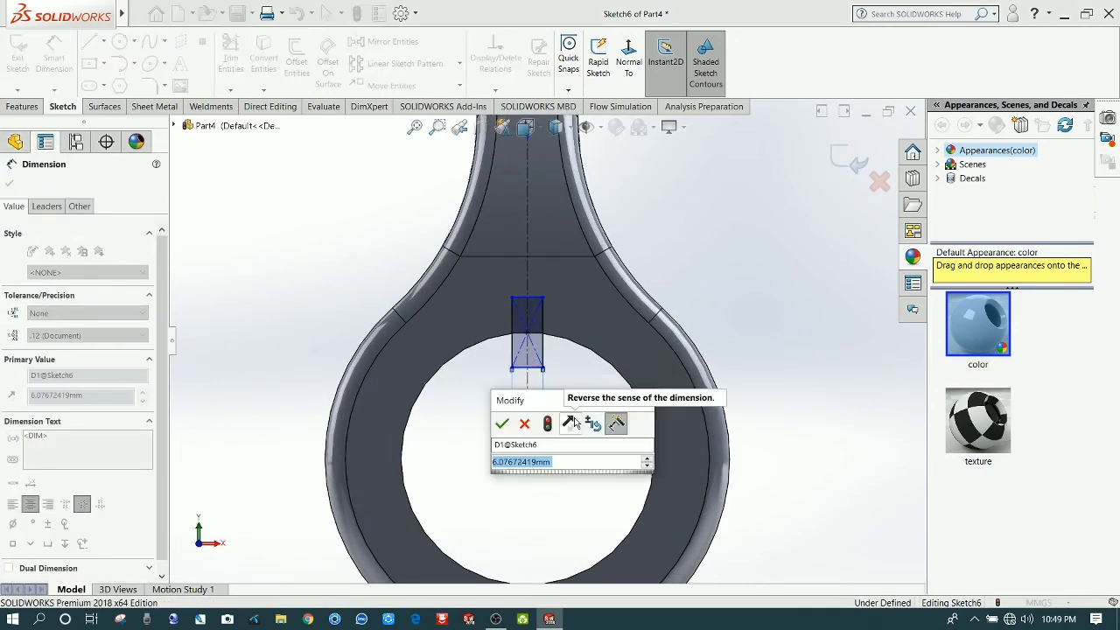
text(14)
key(Return)
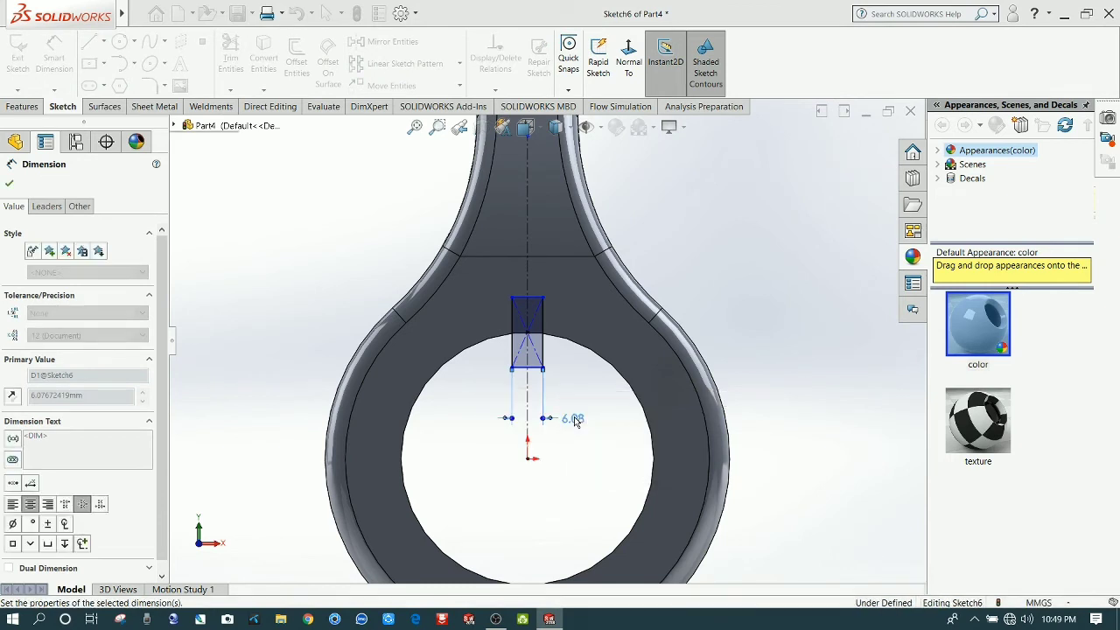
click(574, 467)
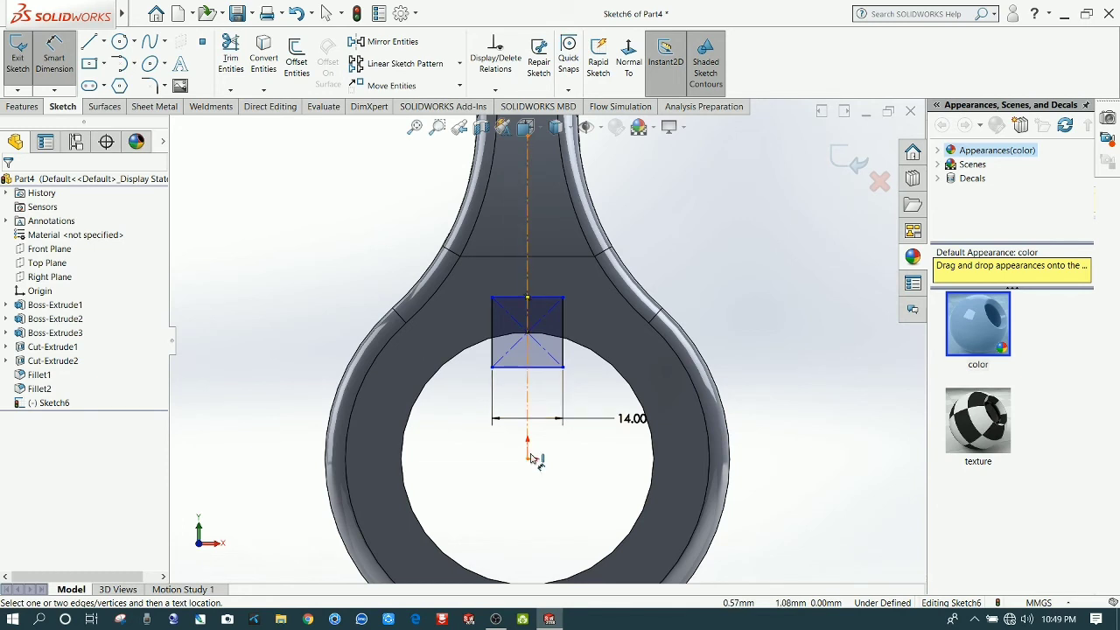
Dimension the rectangle's top edge 30 mm above the bore centre, correcting an initial 35.
click(529, 458)
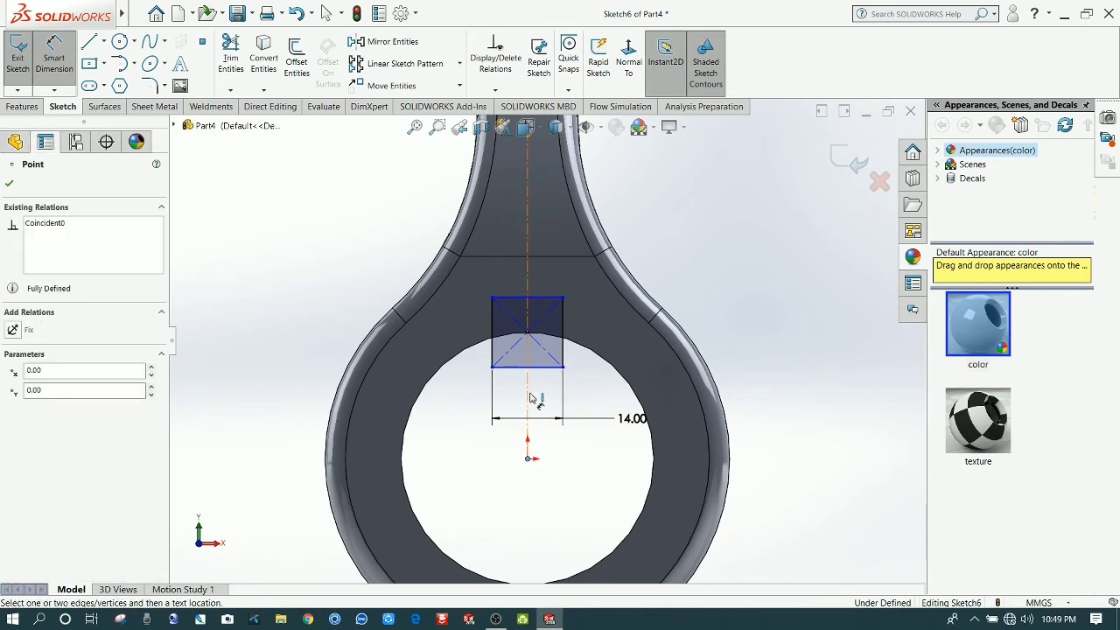
click(528, 299)
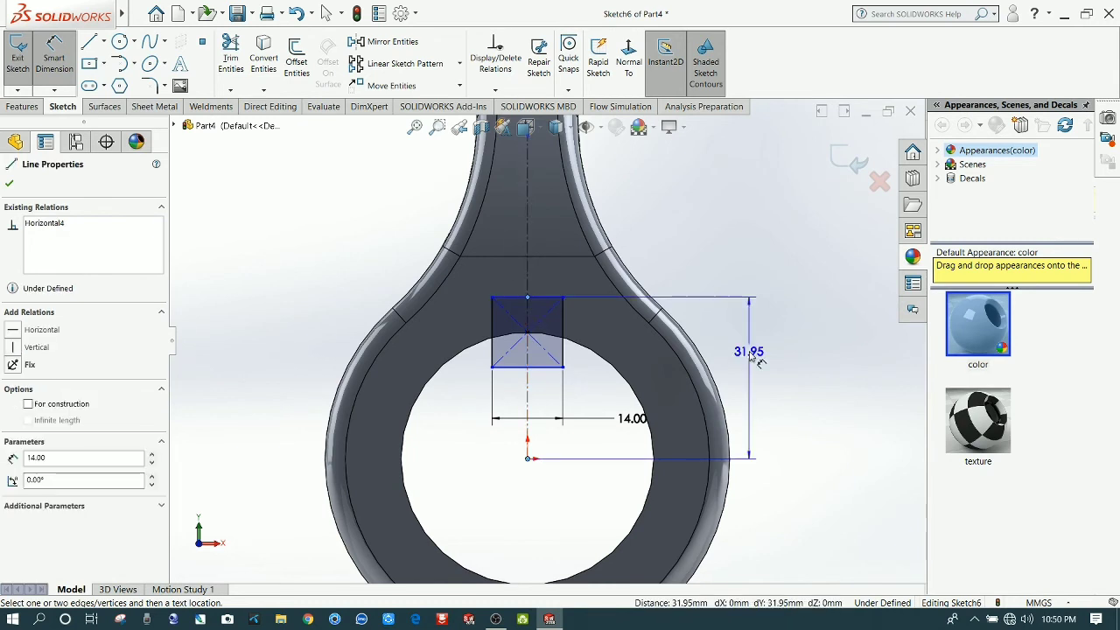
click(754, 361)
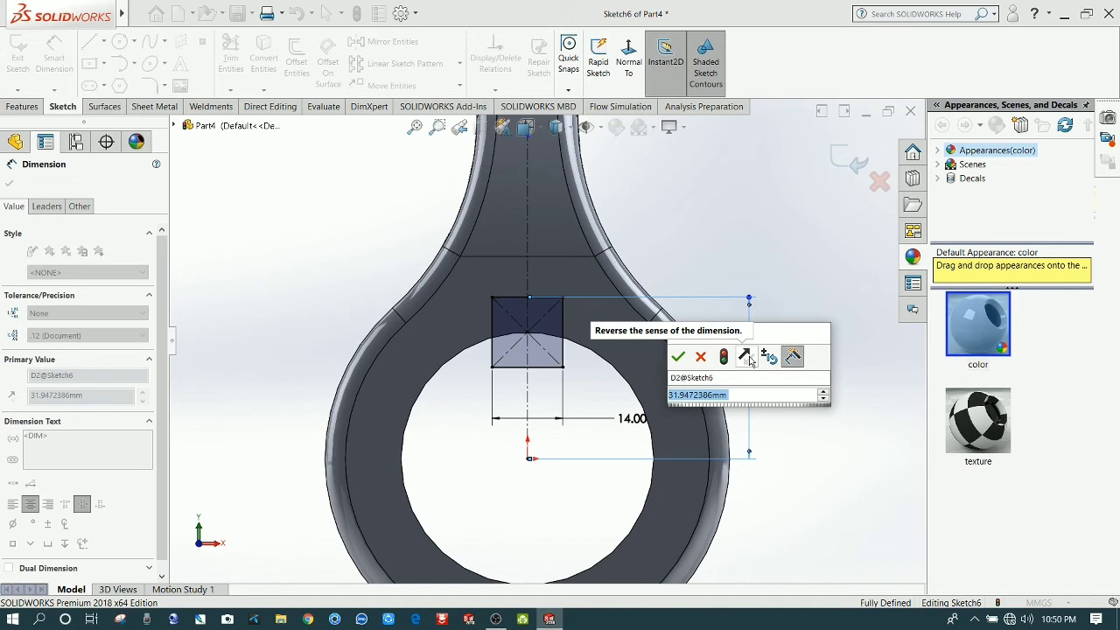
text(35)
key(Return)
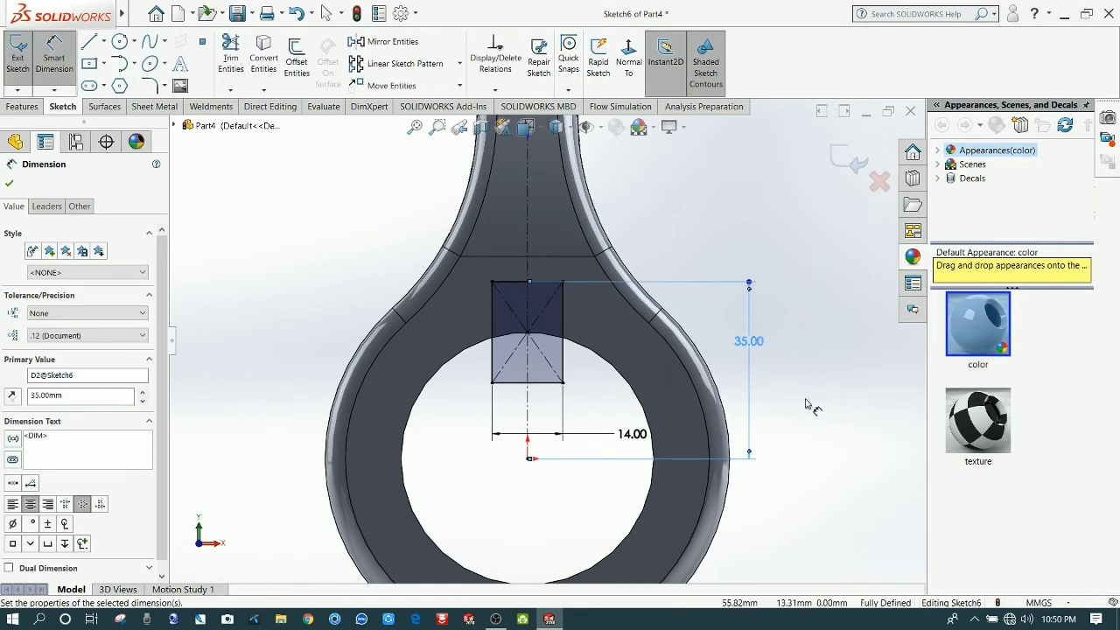
double_click(750, 341)
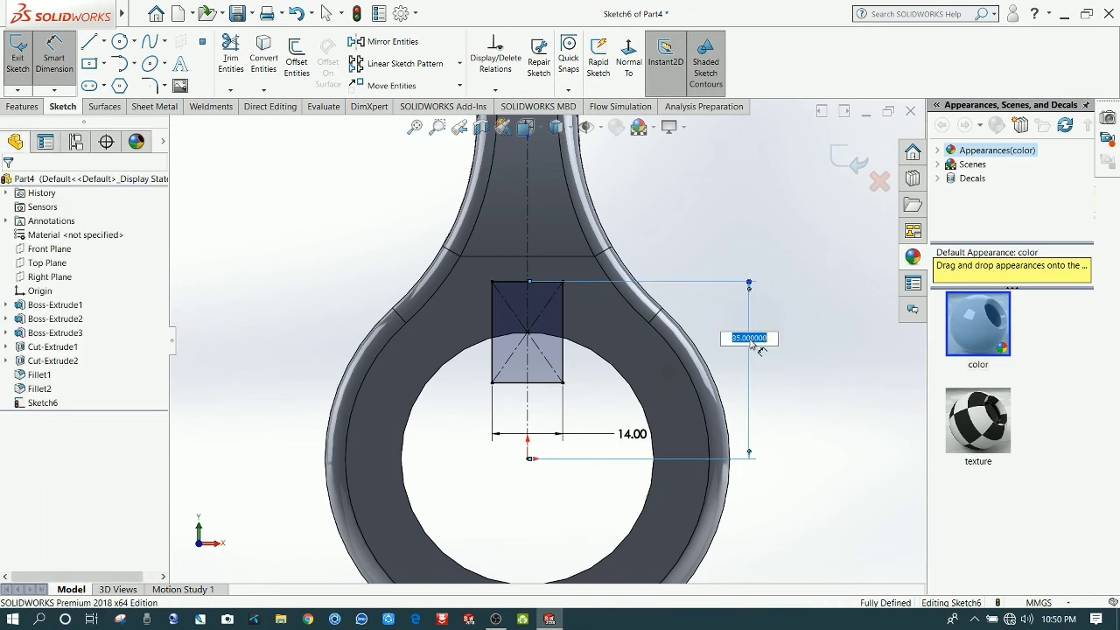
text(30)
key(Return)
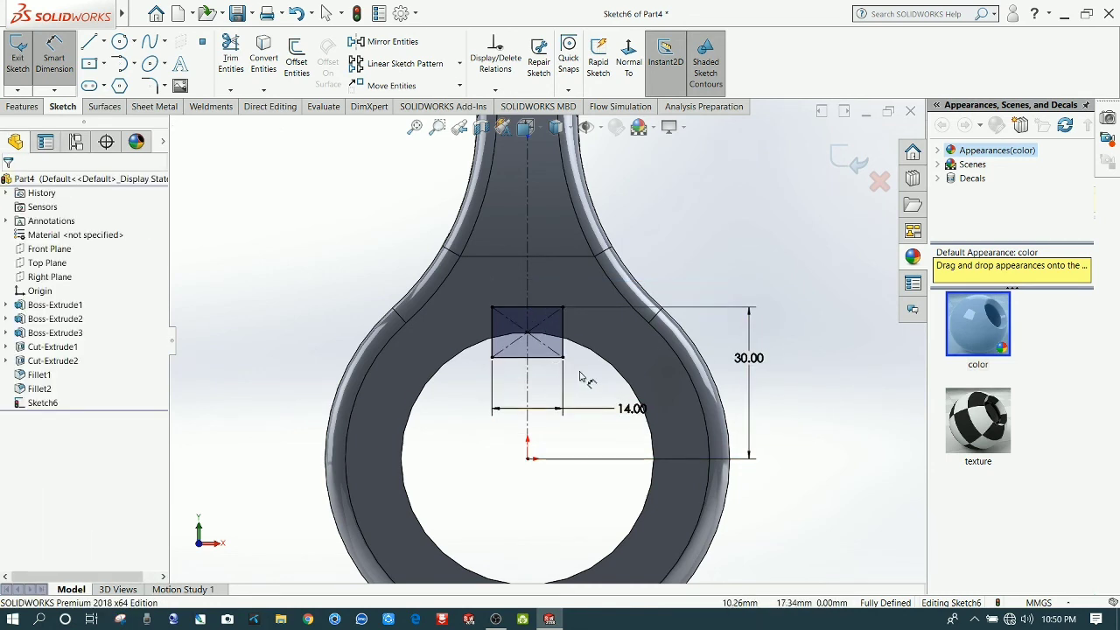
click(24, 106)
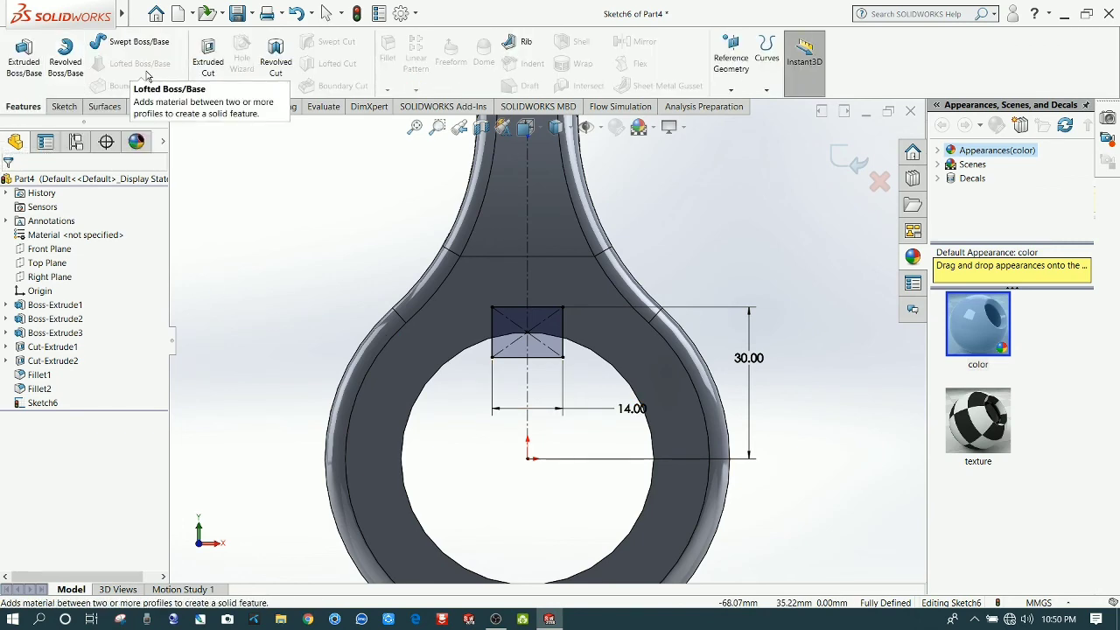
Extrude-cut the keyway rectangle Through All into the large bore.
click(209, 57)
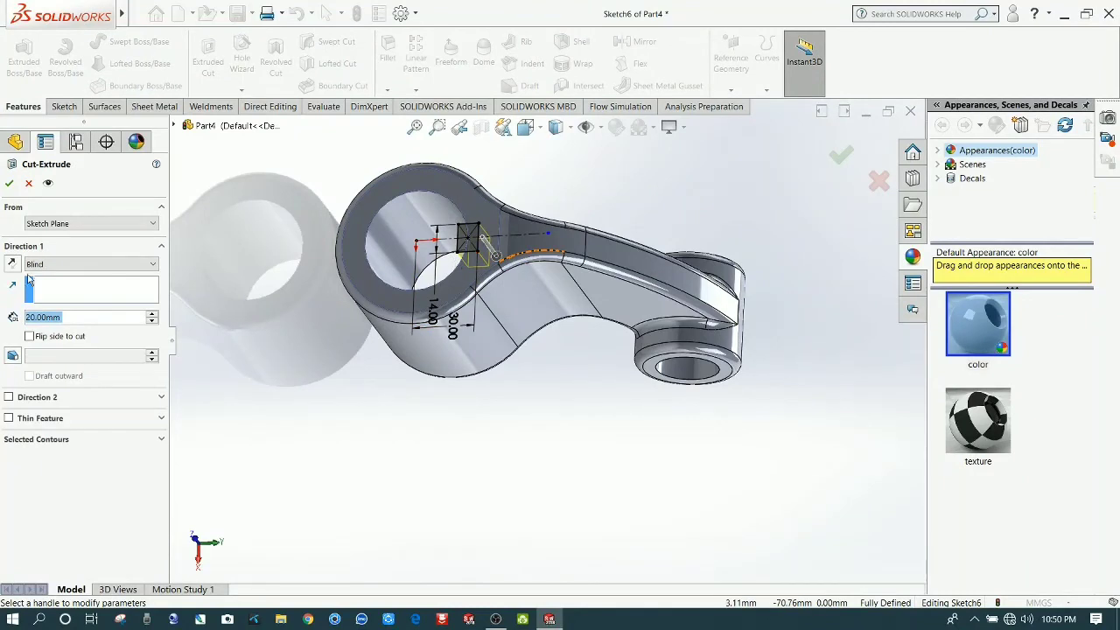
click(66, 264)
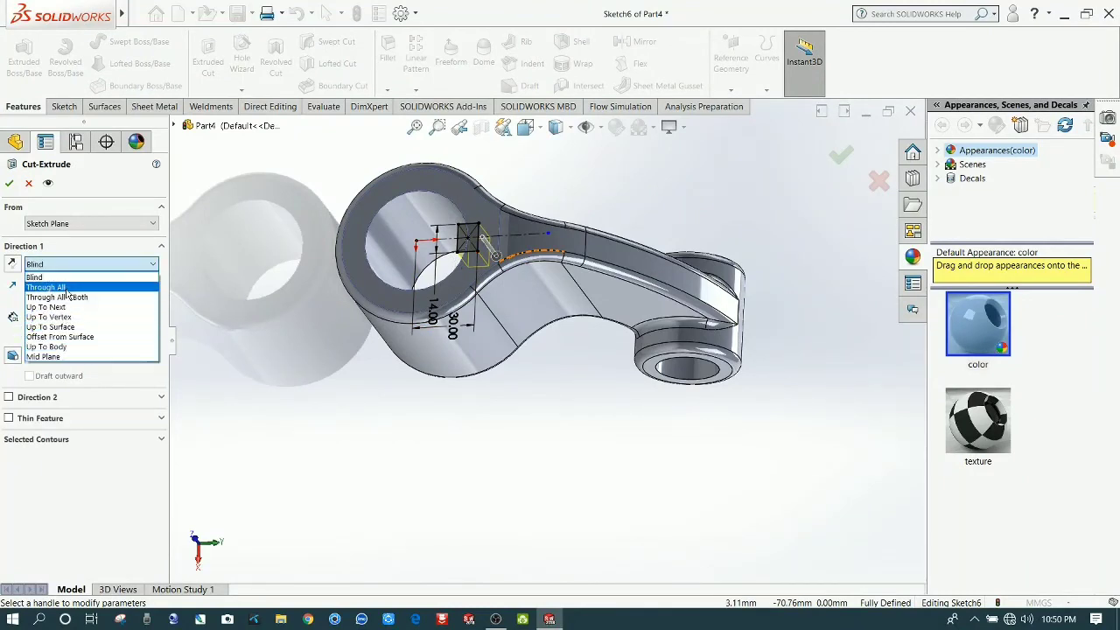
click(46, 287)
click(7, 184)
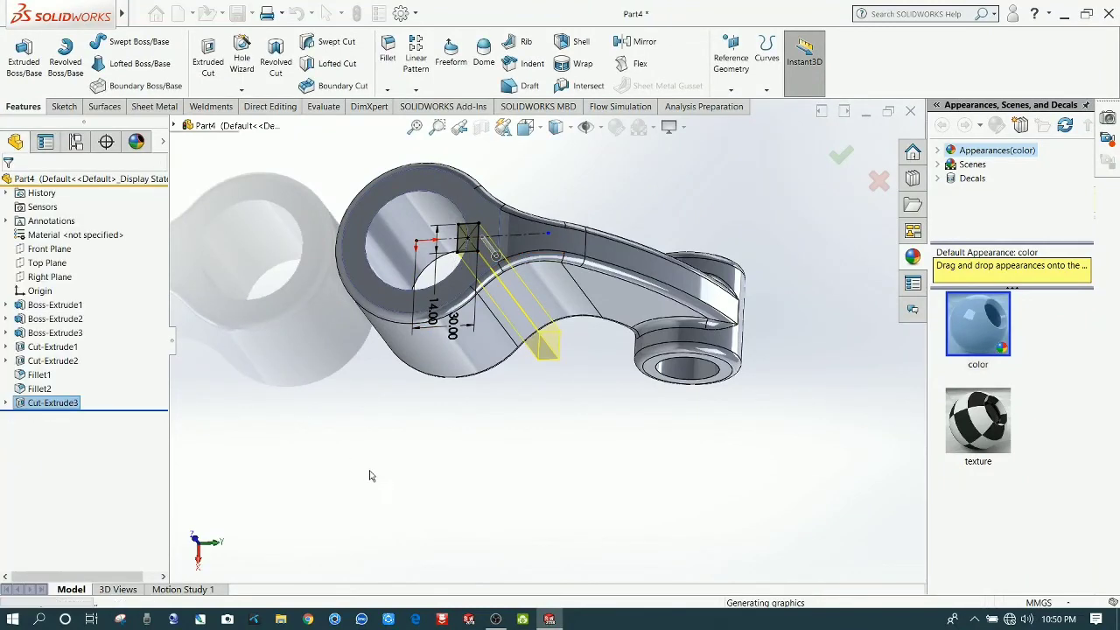
mouse_move(396, 468)
middle_down()
mouse_move(444, 465)
mouse_move(399, 513)
middle_up()
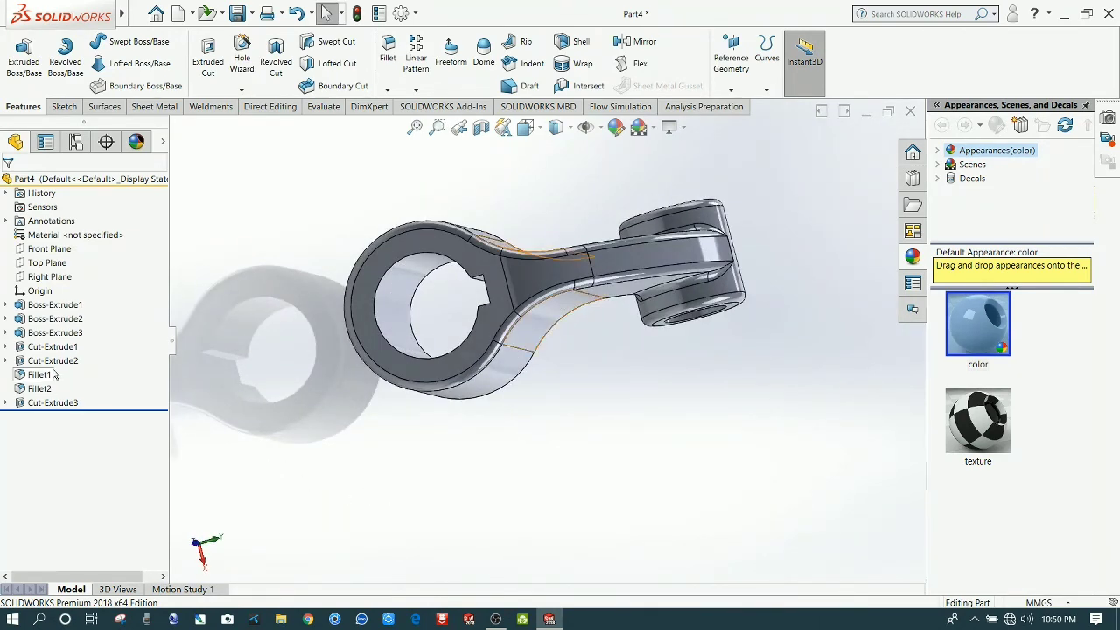
Give the whole part a yellow appearance.
click(44, 389)
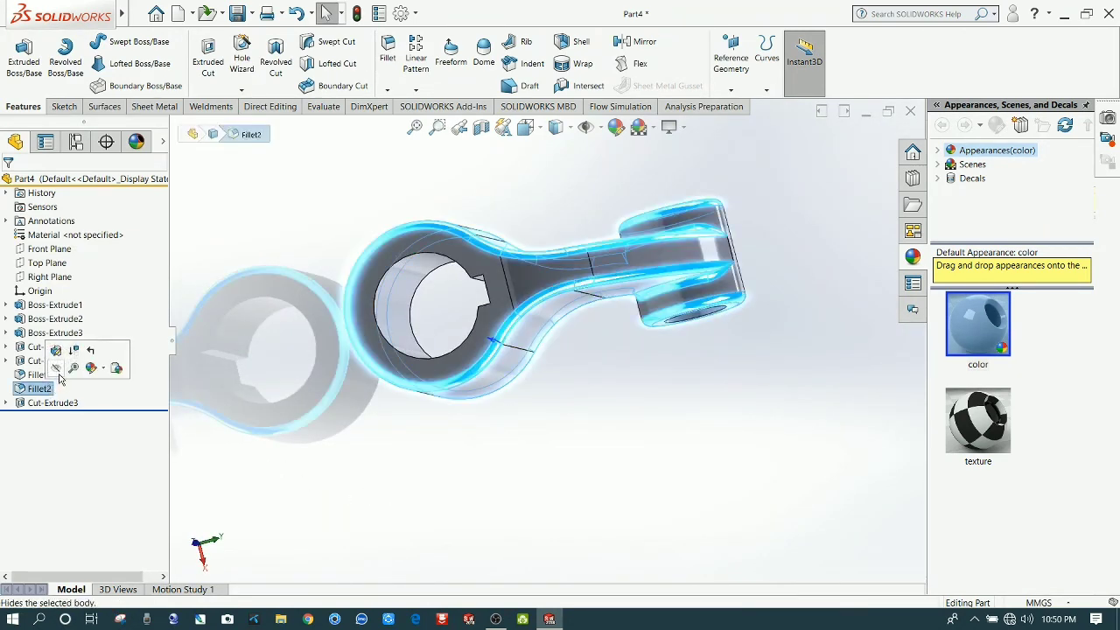
click(262, 381)
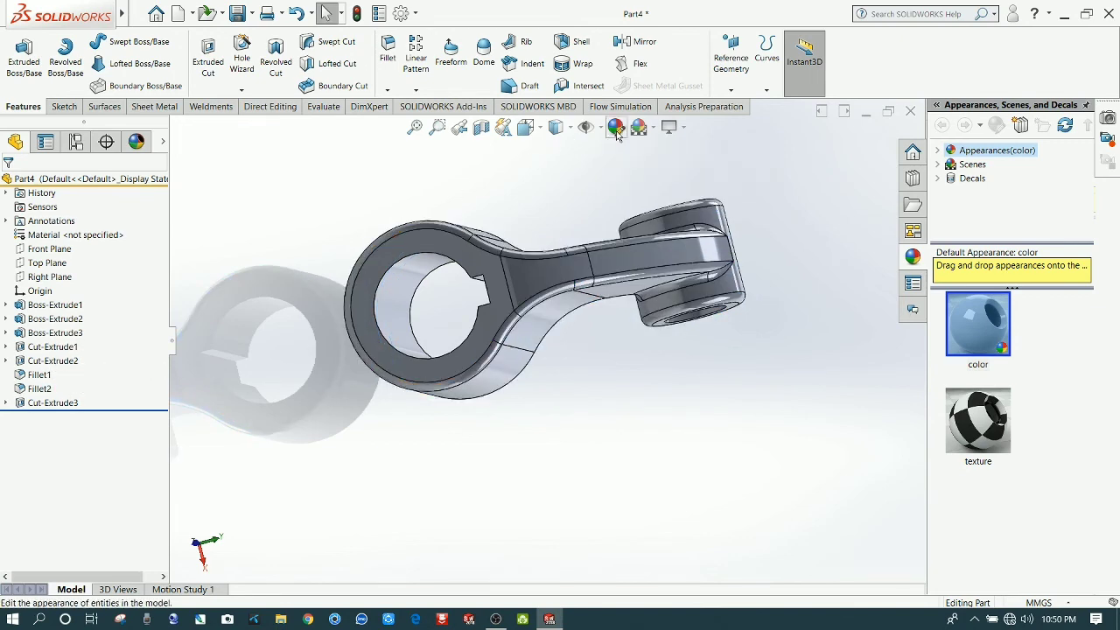
click(617, 129)
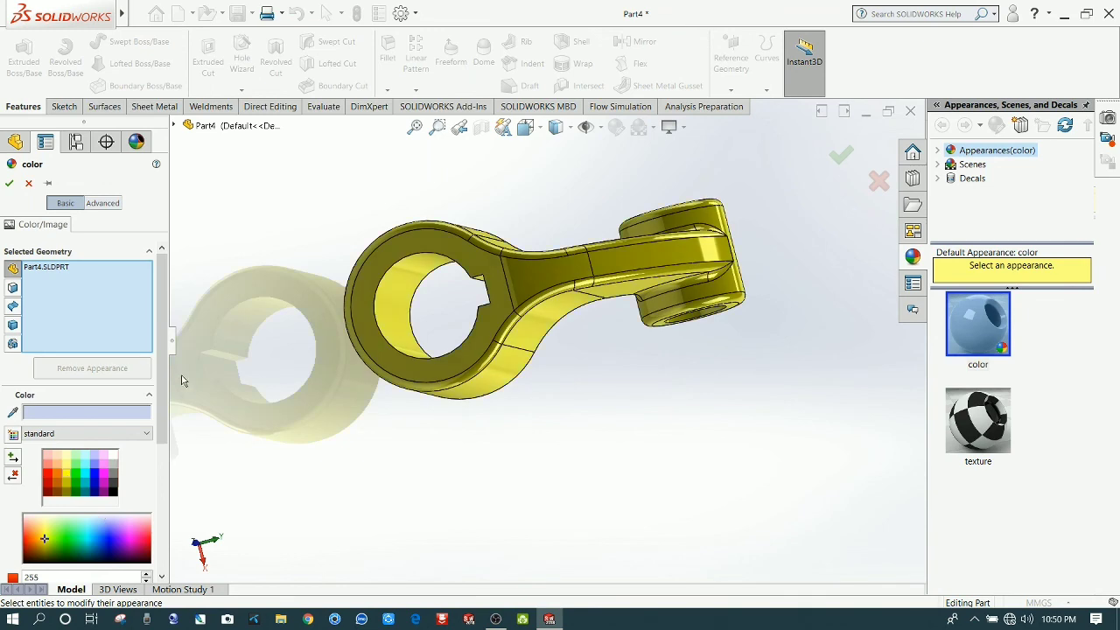
click(9, 183)
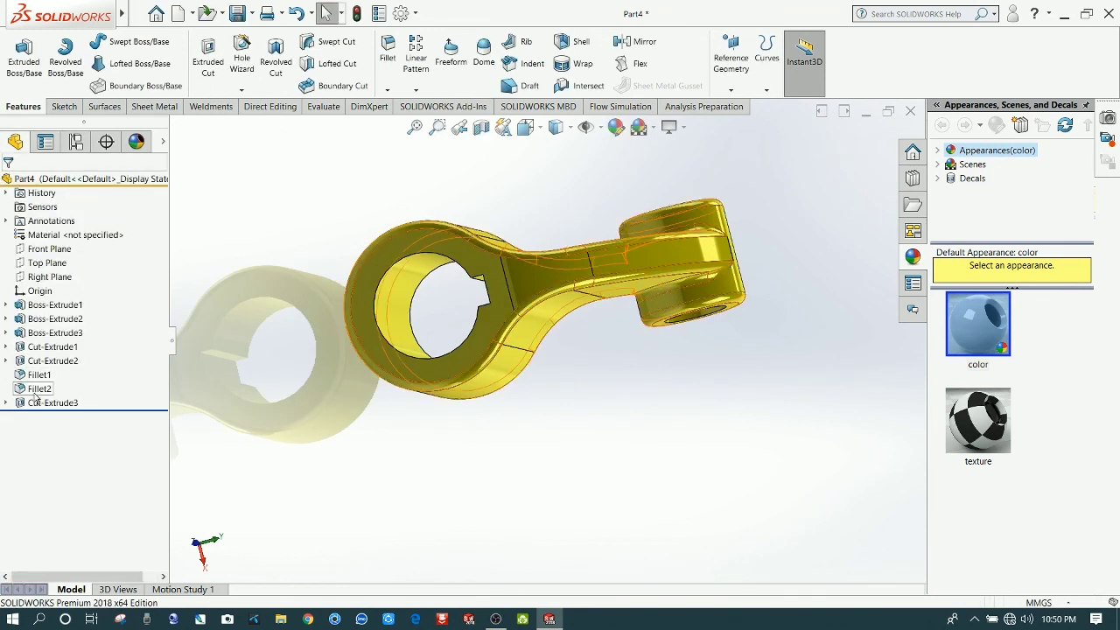
Open the appearance editor for just the Fillet2 faces.
click(48, 391)
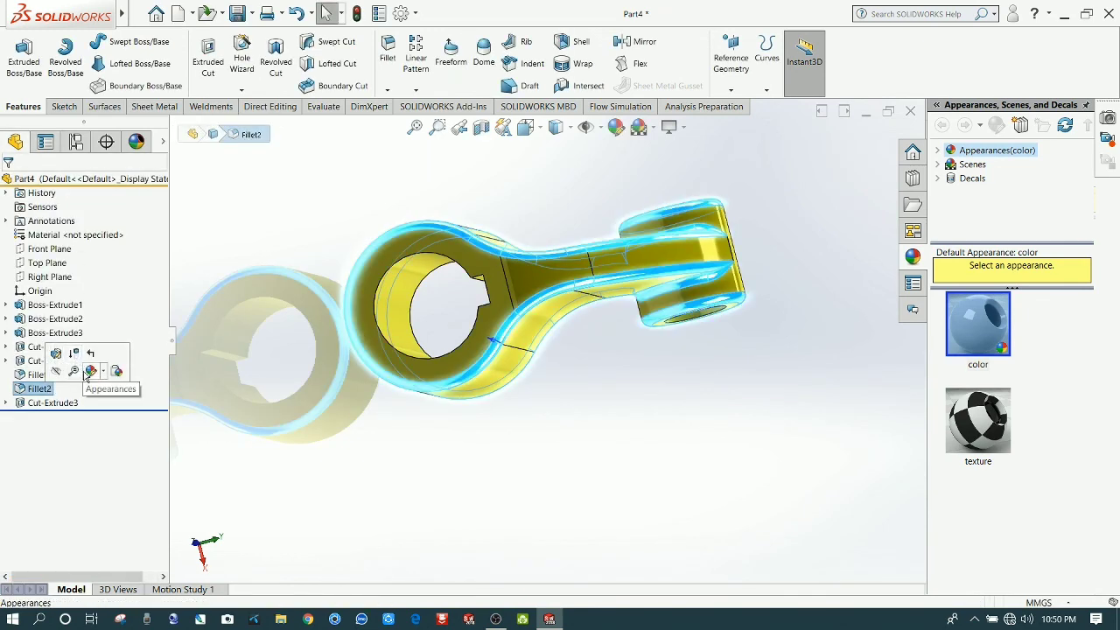
click(88, 377)
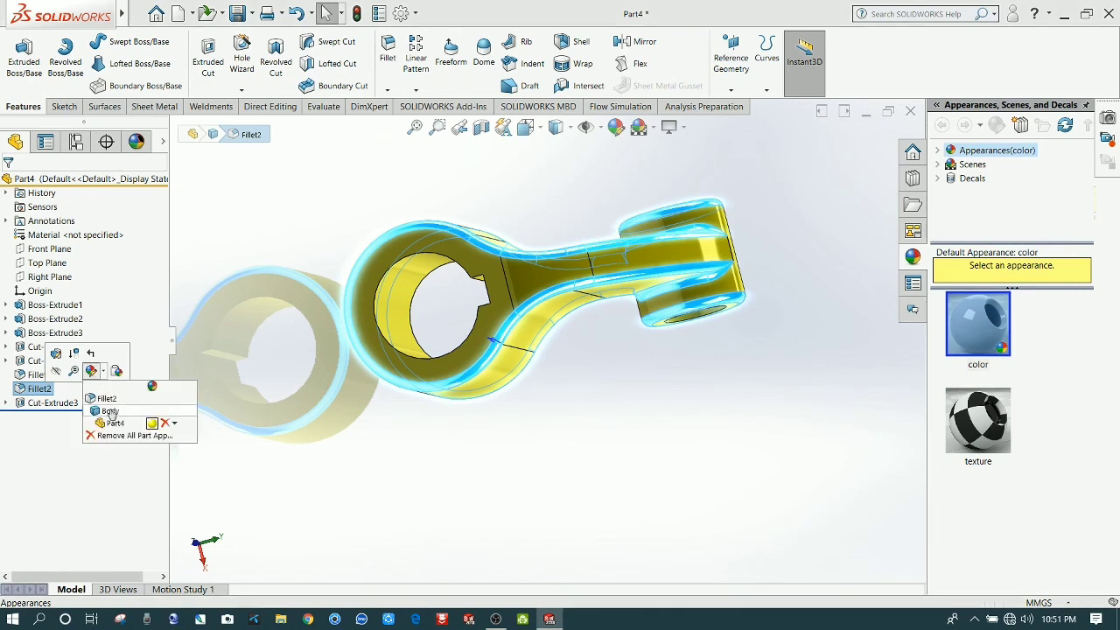
click(160, 416)
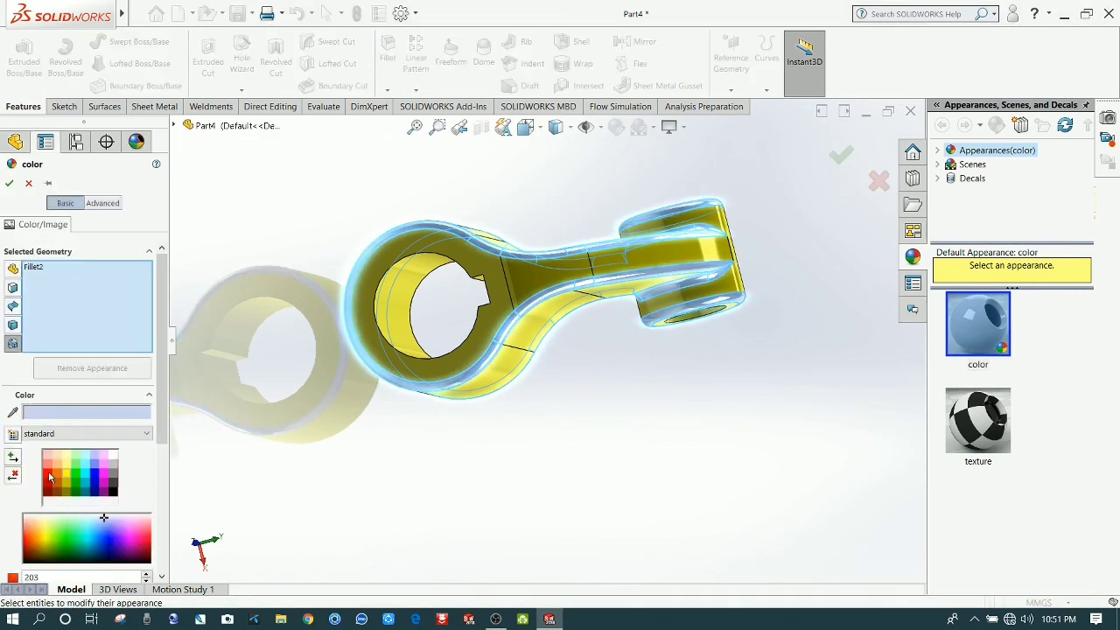
Apply red to the Fillet2 faces, confirm it, and orbit to check them against the yellow body.
click(49, 475)
mouse_move(379, 430)
middle_down()
mouse_move(603, 346)
mouse_move(495, 388)
middle_up()
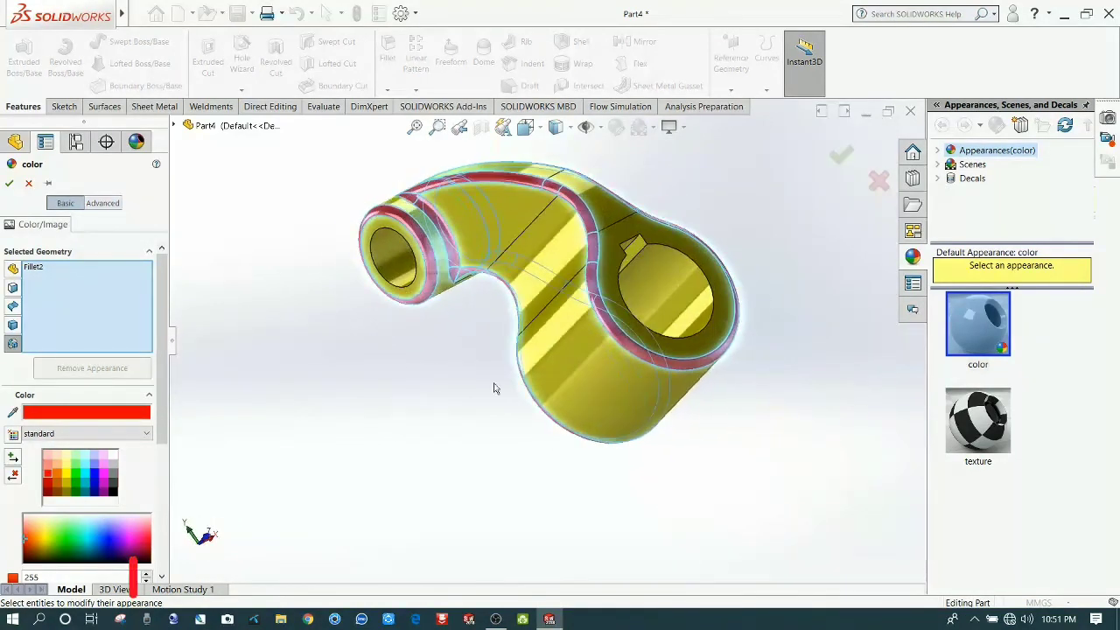
key(Return)
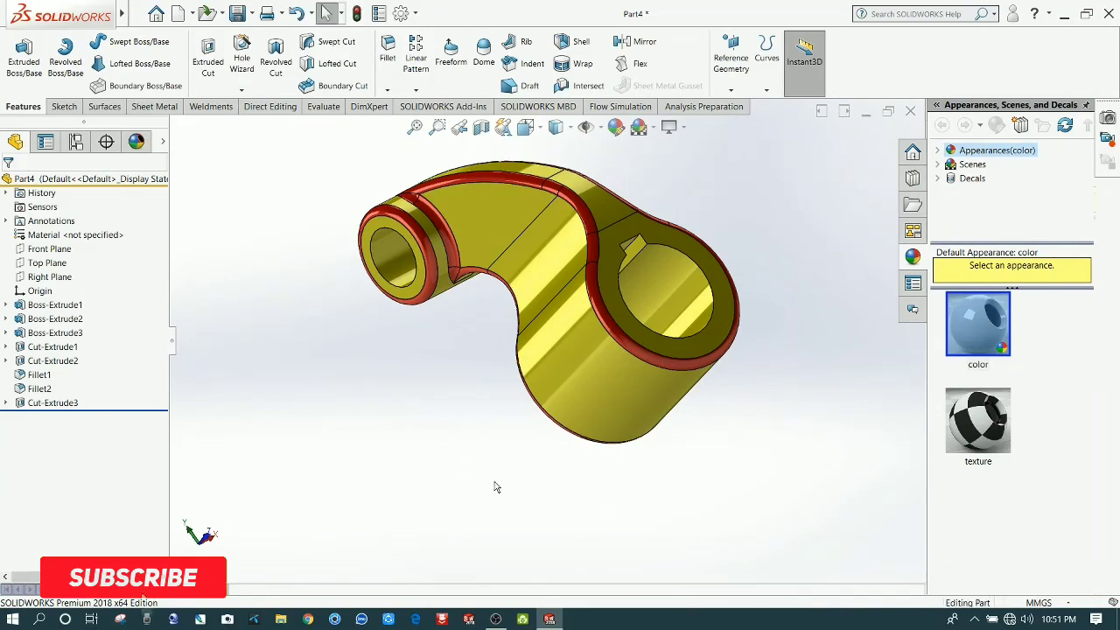
mouse_move(495, 487)
middle_down()
mouse_move(251, 411)
mouse_move(493, 494)
mouse_move(329, 565)
middle_up()
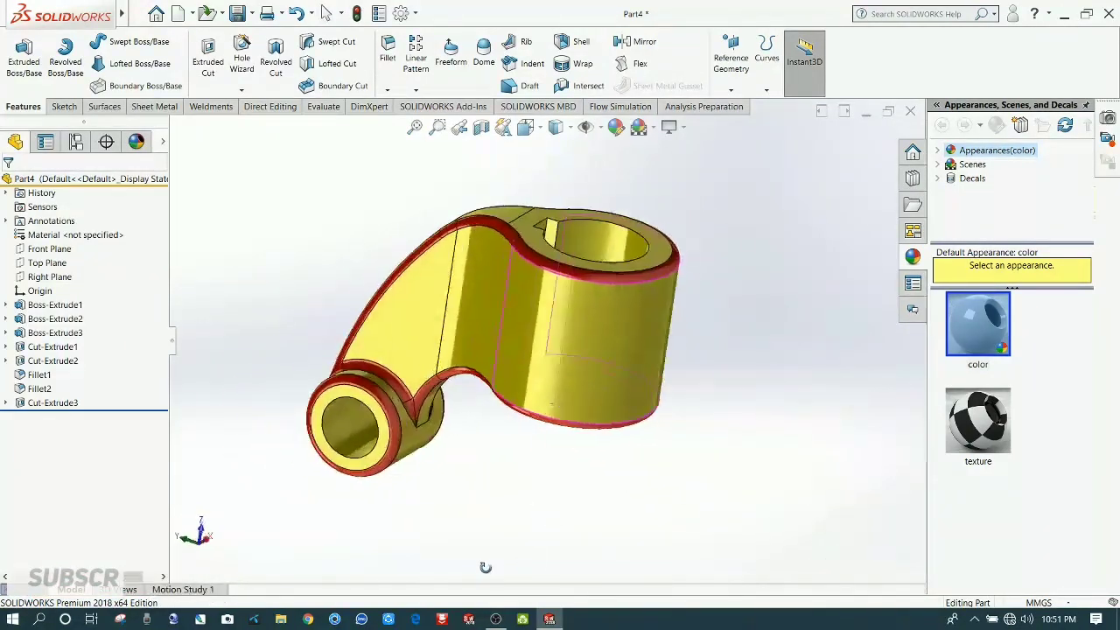